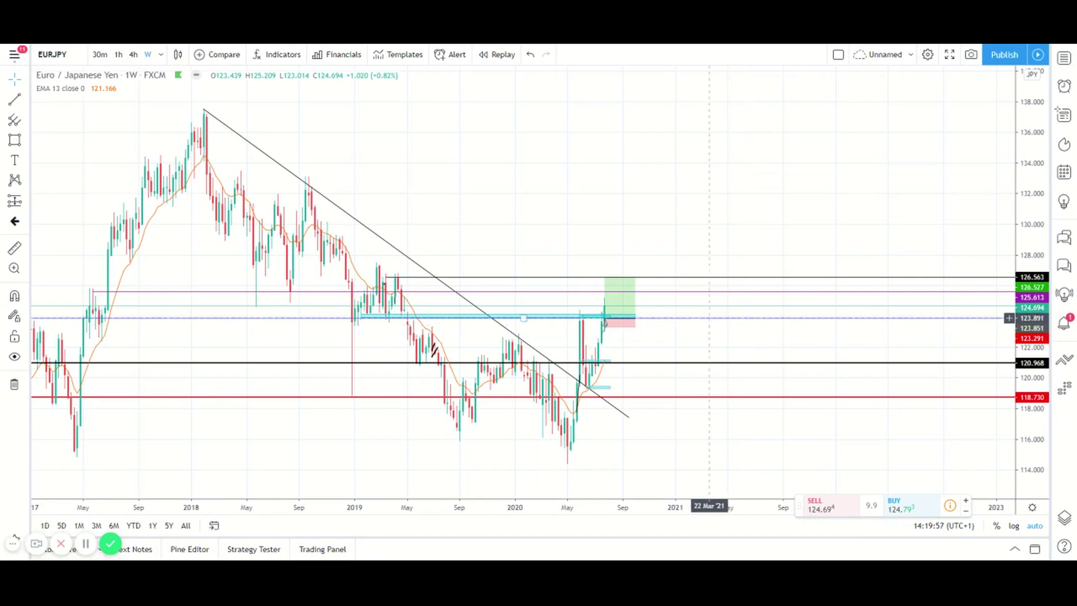
Step: Switch the EURJPY chart to the 4-hour timeframe and examine the triangle pattern, the 123.894 level and the recent breakout
click(134, 55)
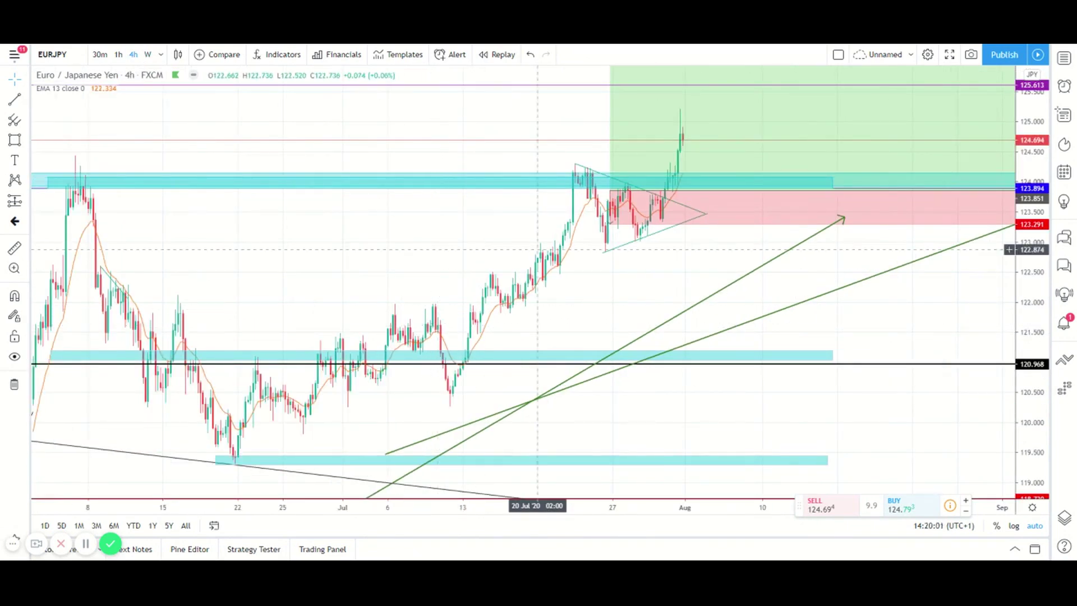
scroll(571, 254, down, 3)
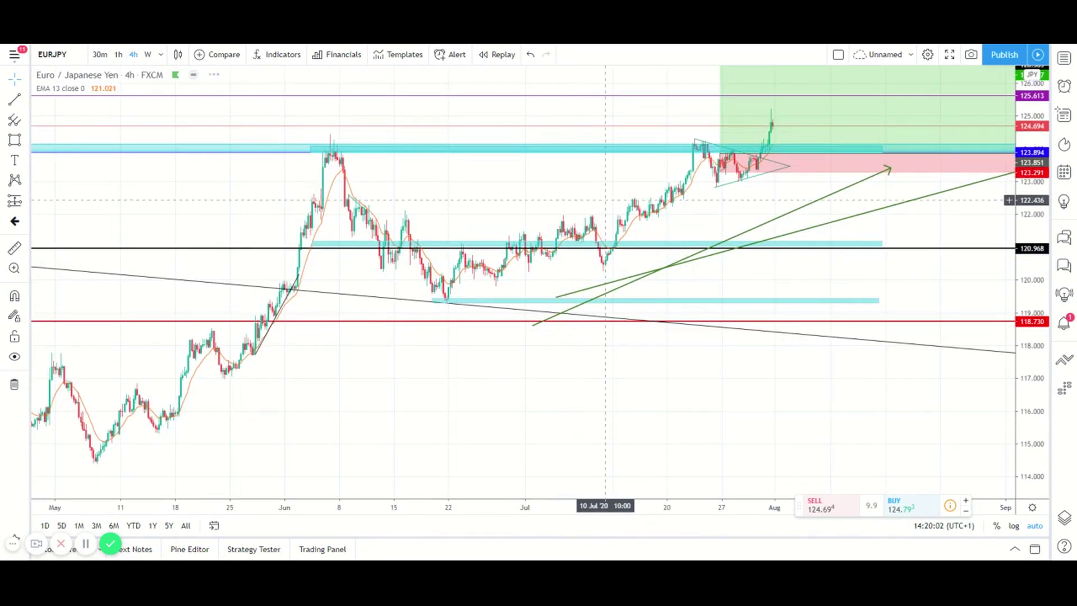
scroll(605, 199, down, 1)
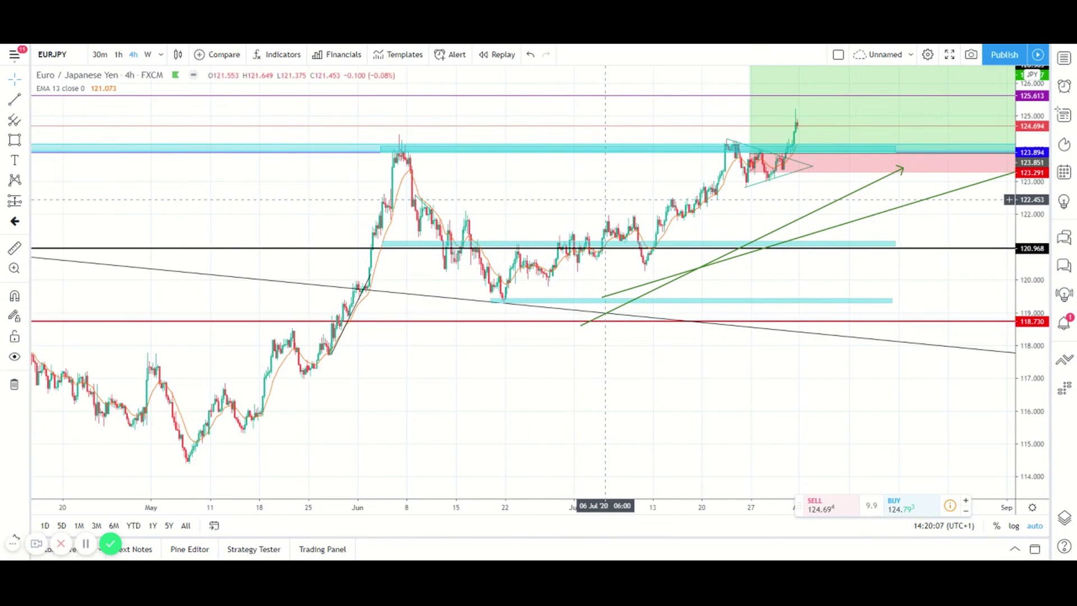
scroll(605, 199, down, 2)
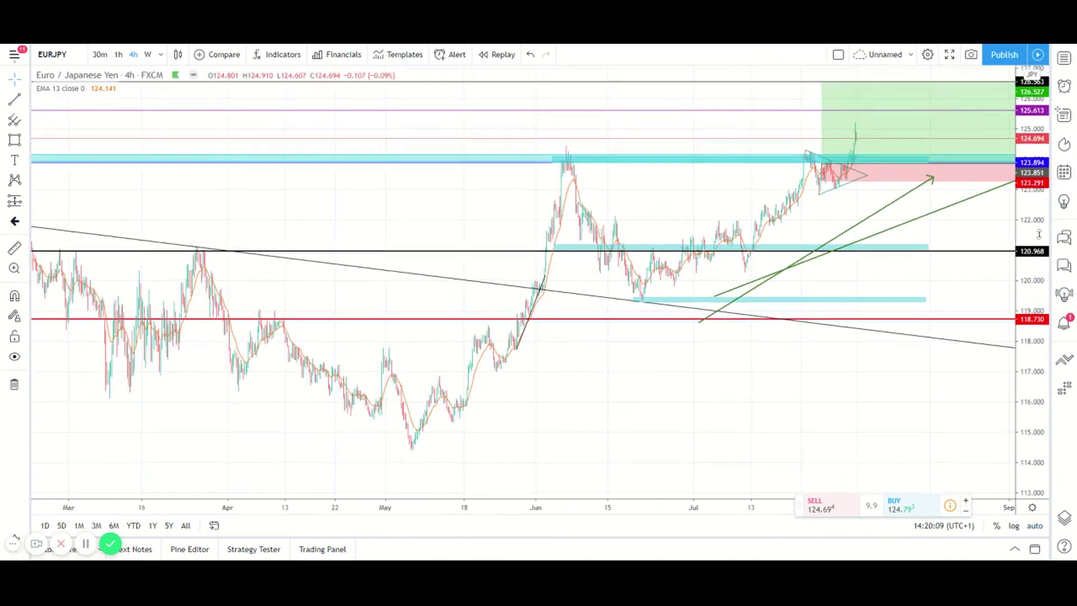
click(914, 149)
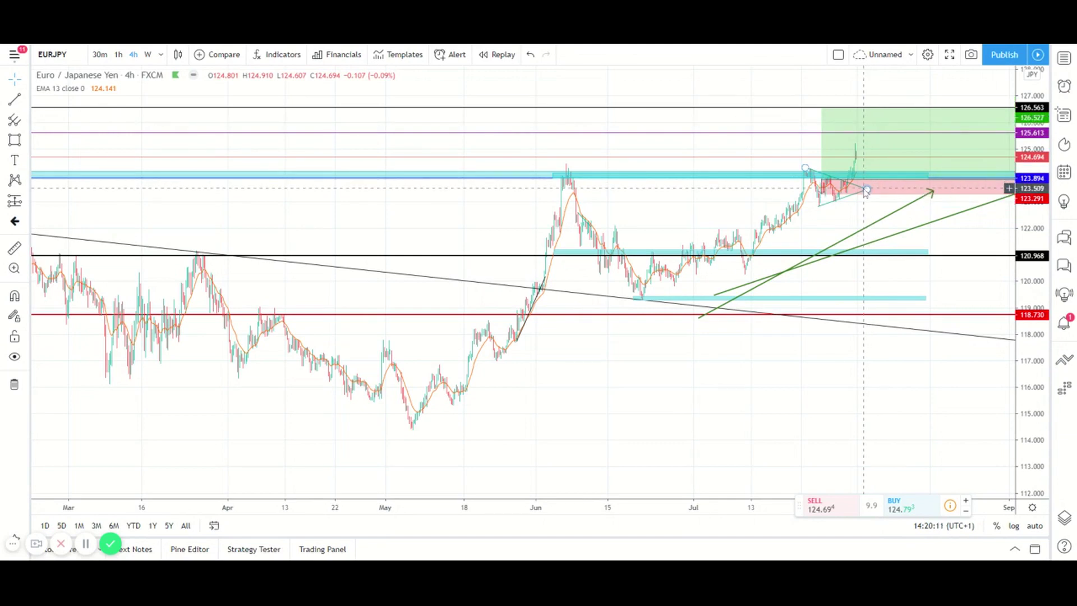
drag(874, 415, 742, 404)
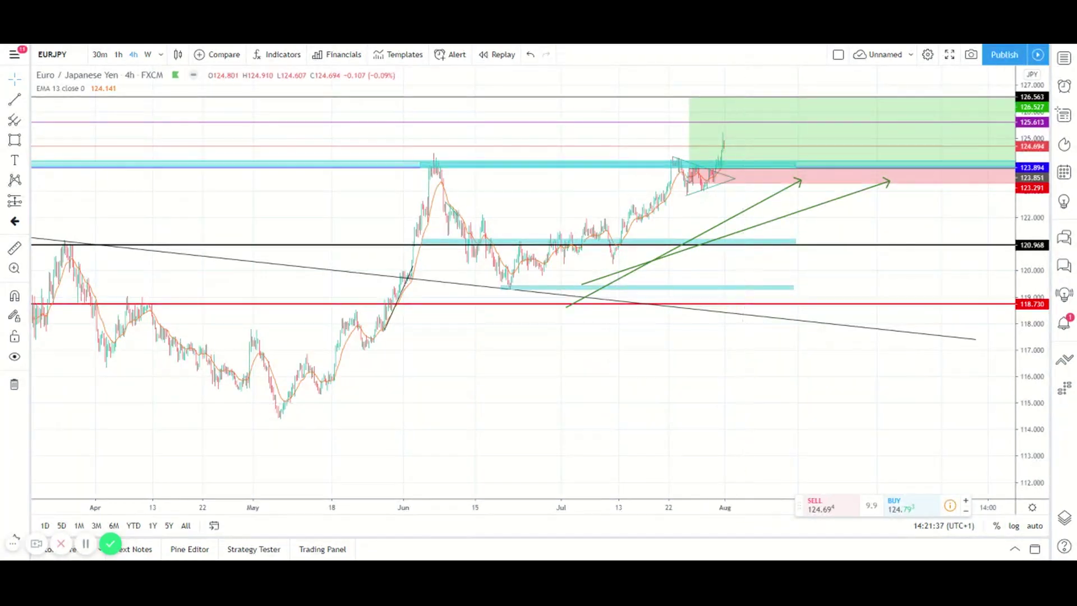
mouse_move(787, 130)
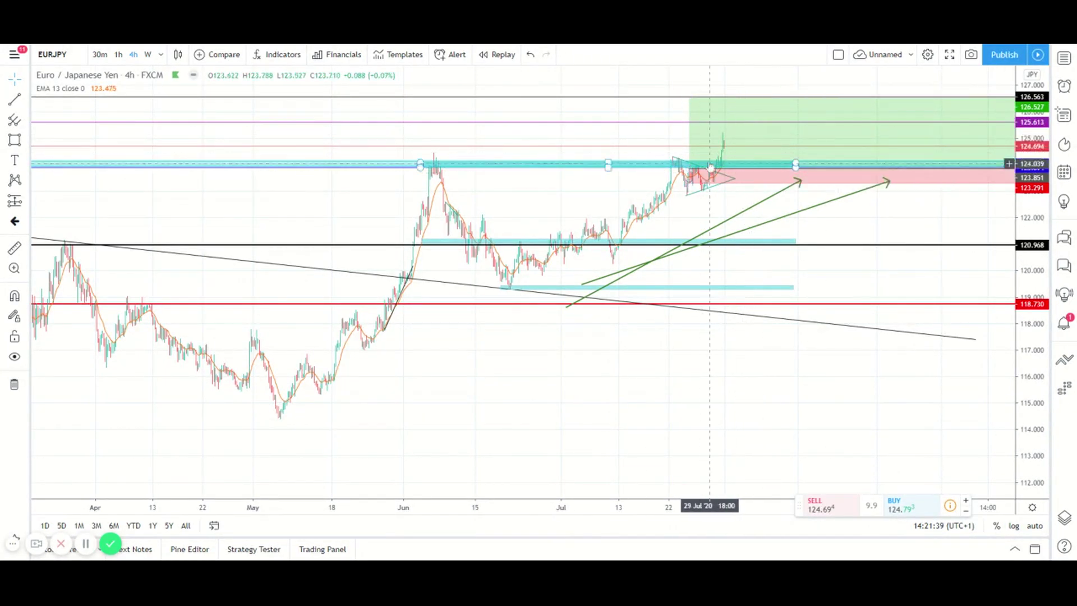
scroll(685, 276, down, 4)
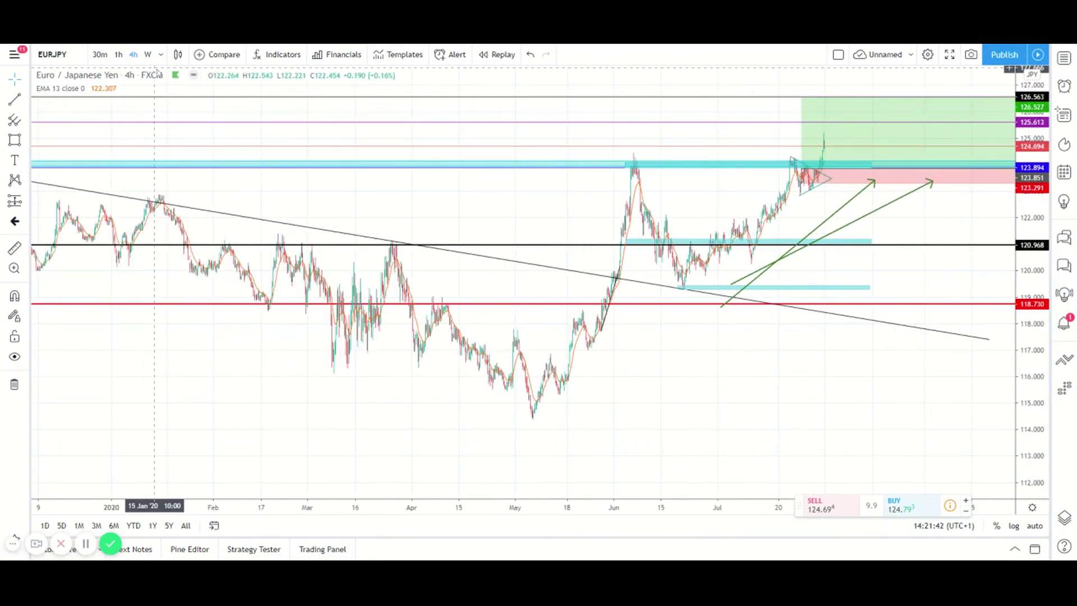
Step: Switch the EURJPY chart to the weekly timeframe, framing price from late 2016 to 2020, and hide all existing drawings
click(147, 55)
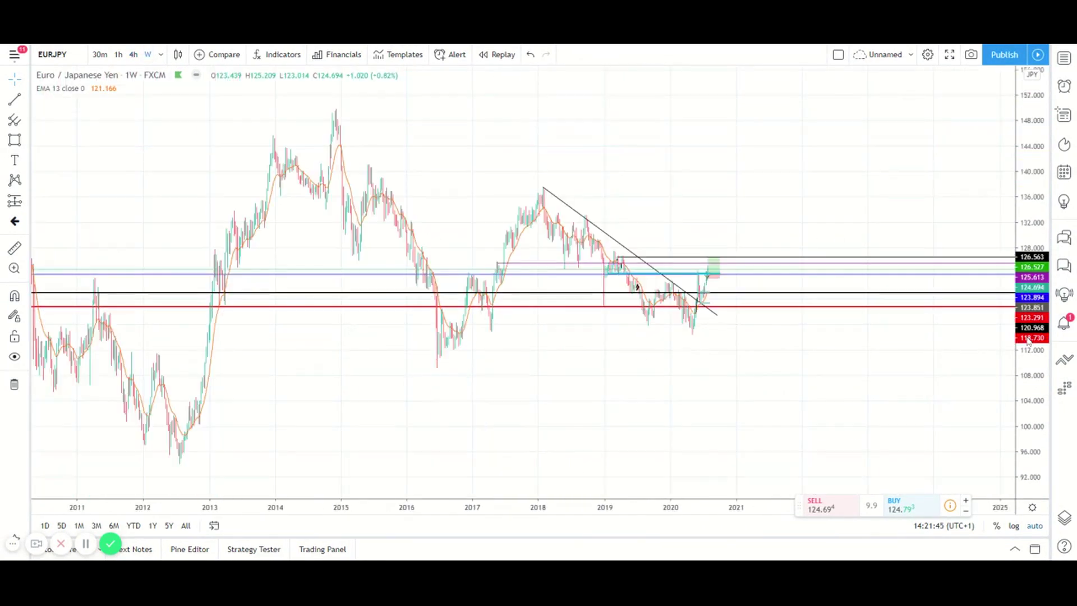
scroll(610, 512, up, 5)
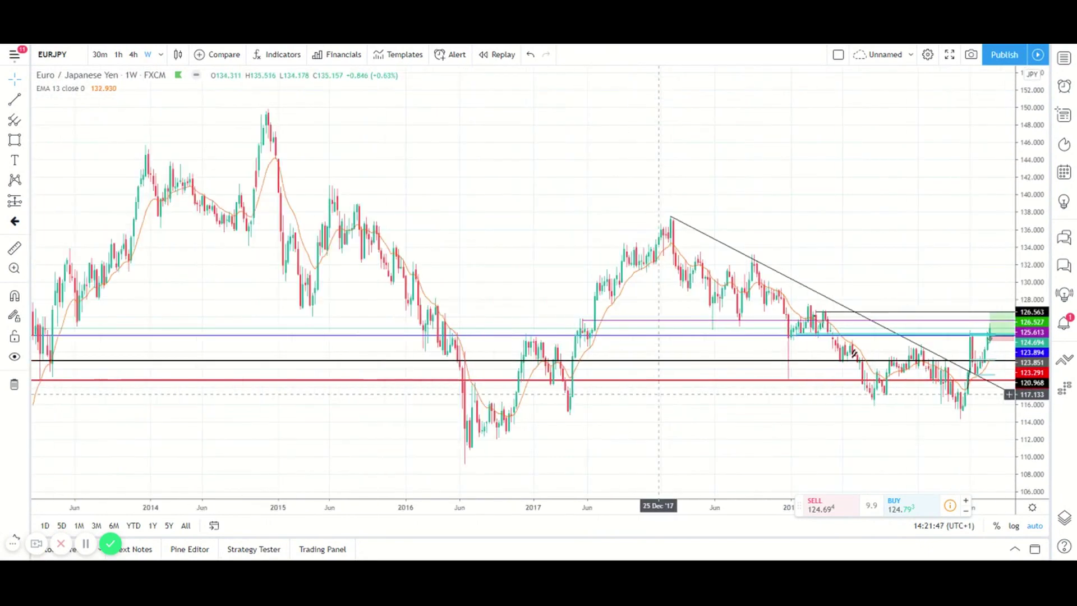
scroll(698, 186, down, 3)
drag(913, 328, 814, 316)
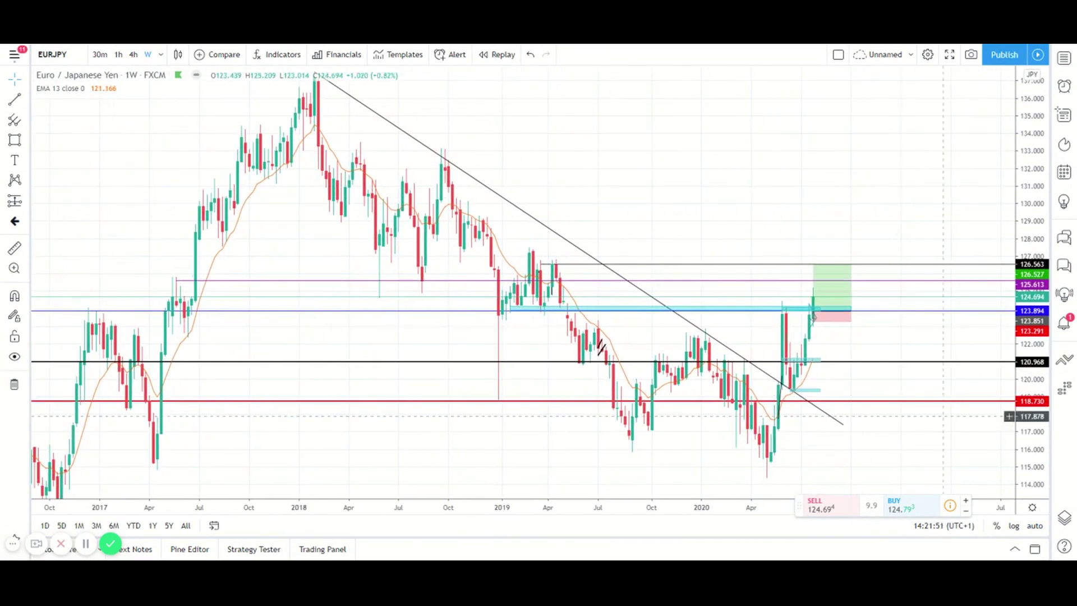
click(15, 357)
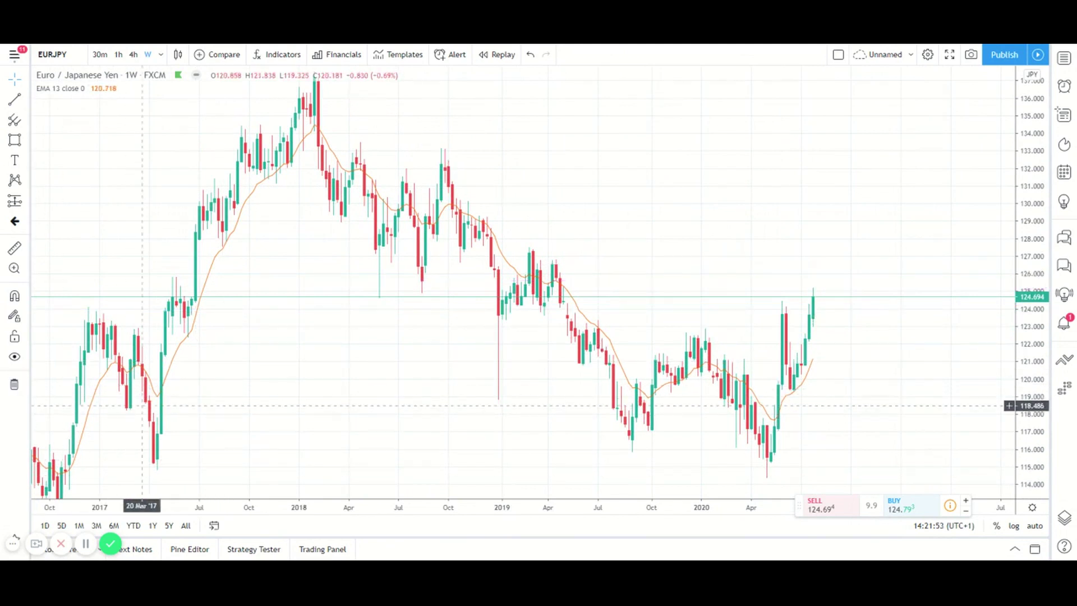
scroll(1026, 280, down, 2)
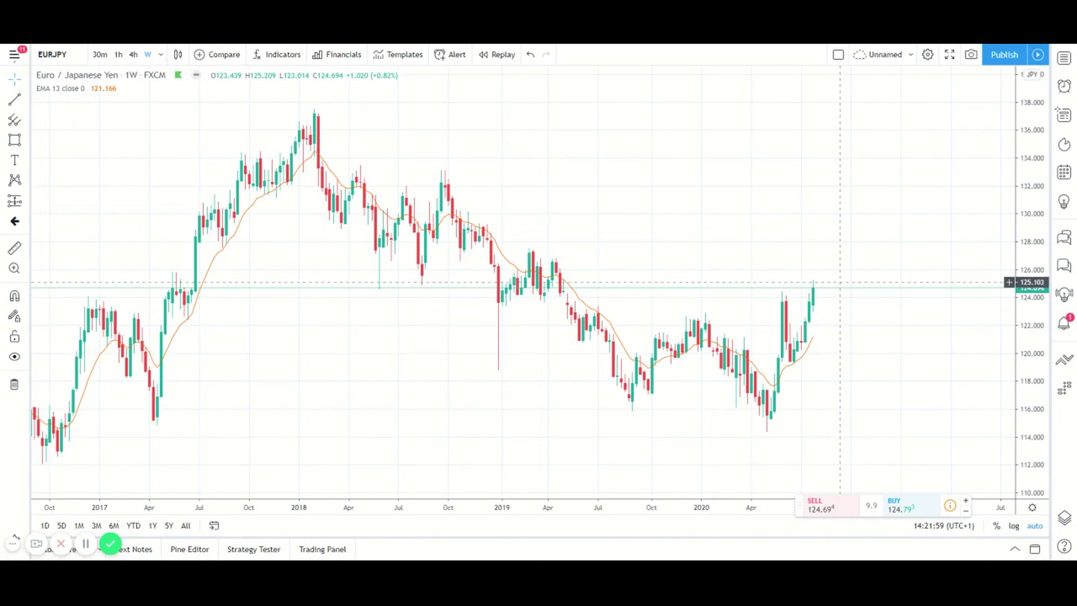
Step: Anchor a new trend line at the swing high of the 29 January 2018 candle, at about 137.55, using magnet snapping
click(14, 99)
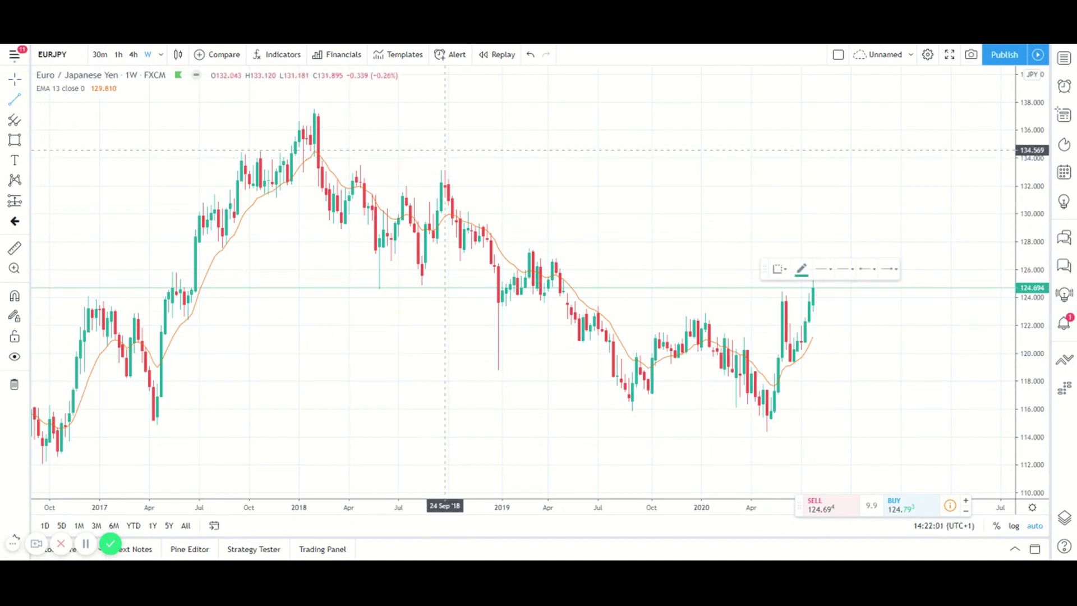
key(ctrl)
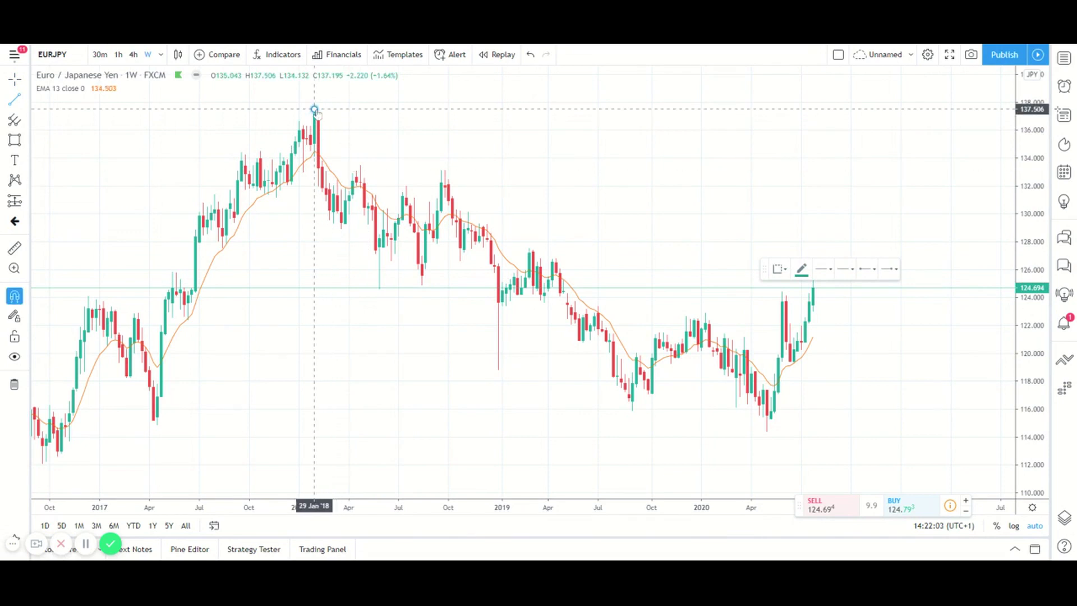
click(314, 109)
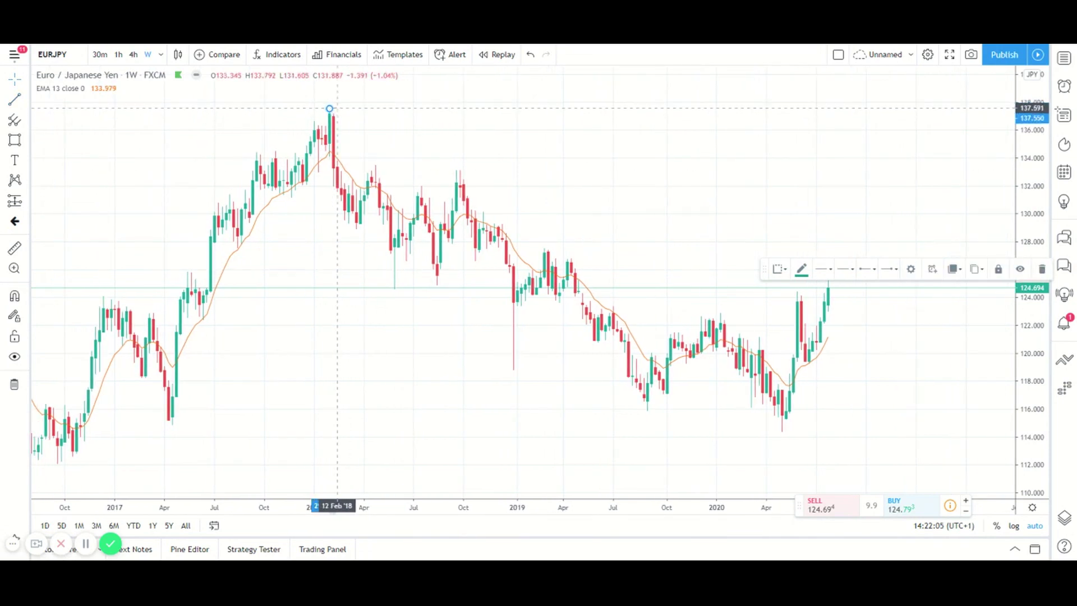
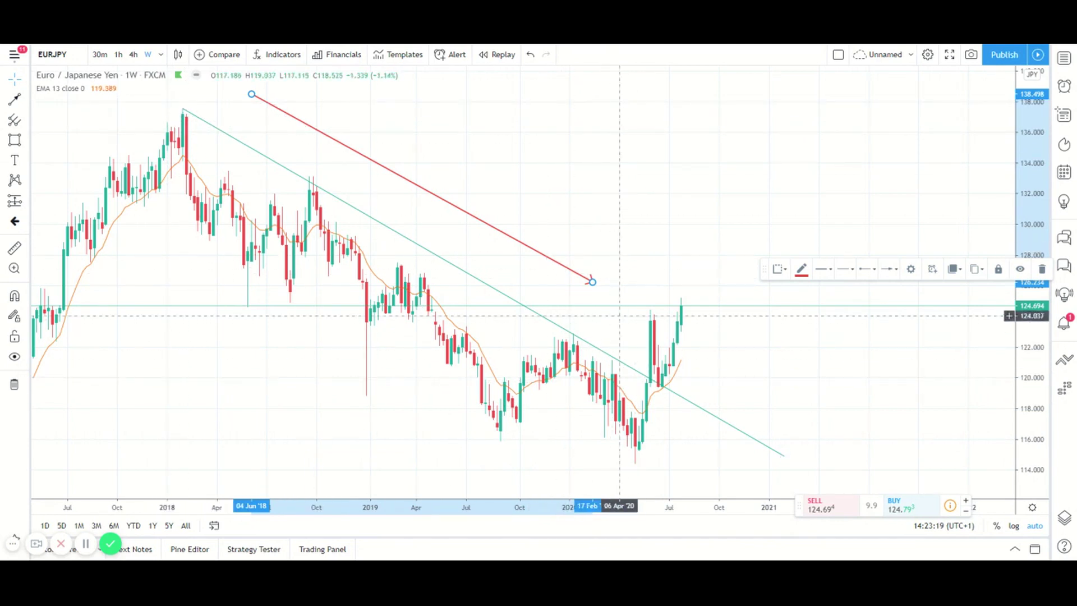
Step: Extend the red arrow above the downtrend line to late 2020, shift it towards the line, and delete it
drag(593, 281, 750, 363)
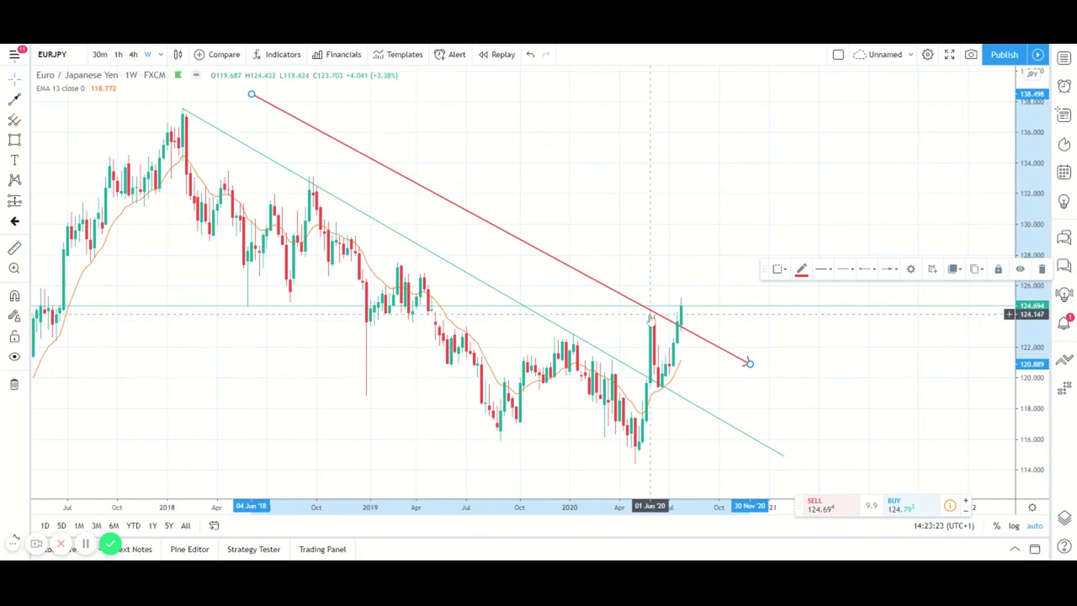
drag(639, 304, 612, 308)
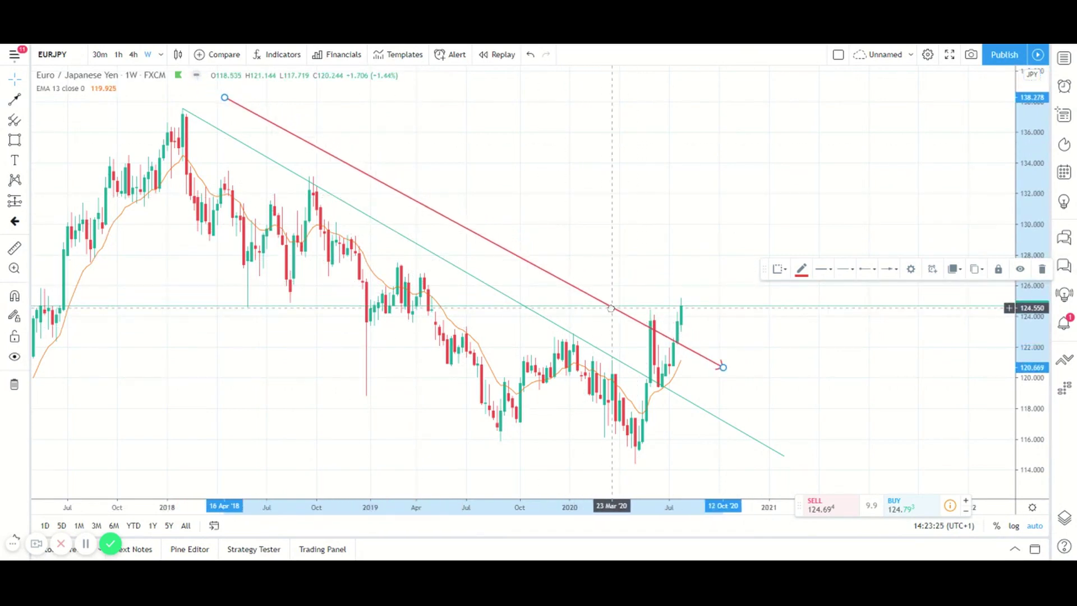
key(Delete)
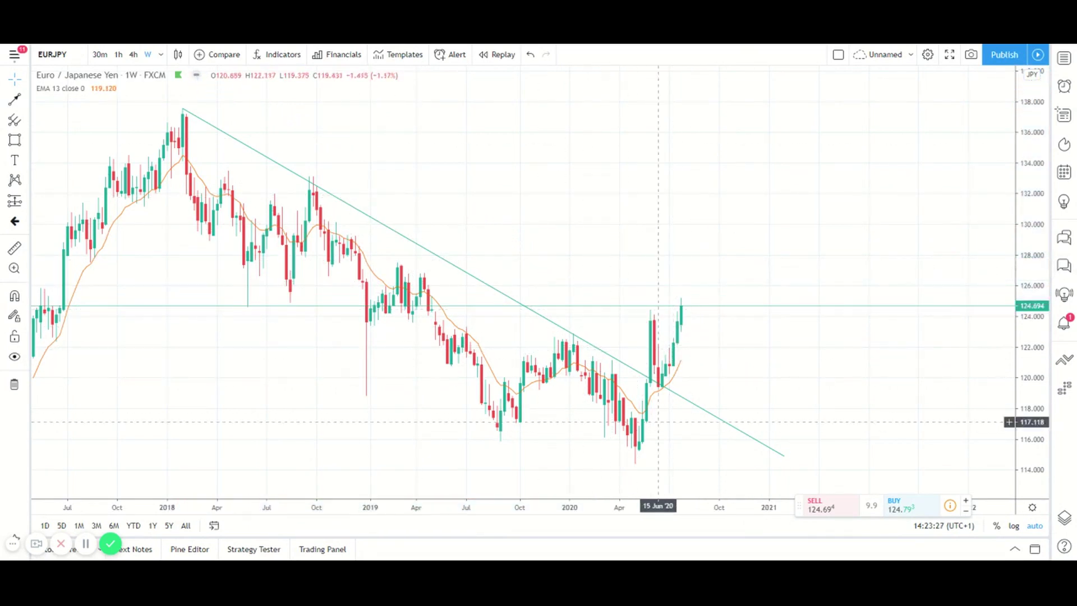
Step: Draw a thin rectangular zone from about 8 May 2017 to early 2021, between about 123.4 and 123.8
click(14, 140)
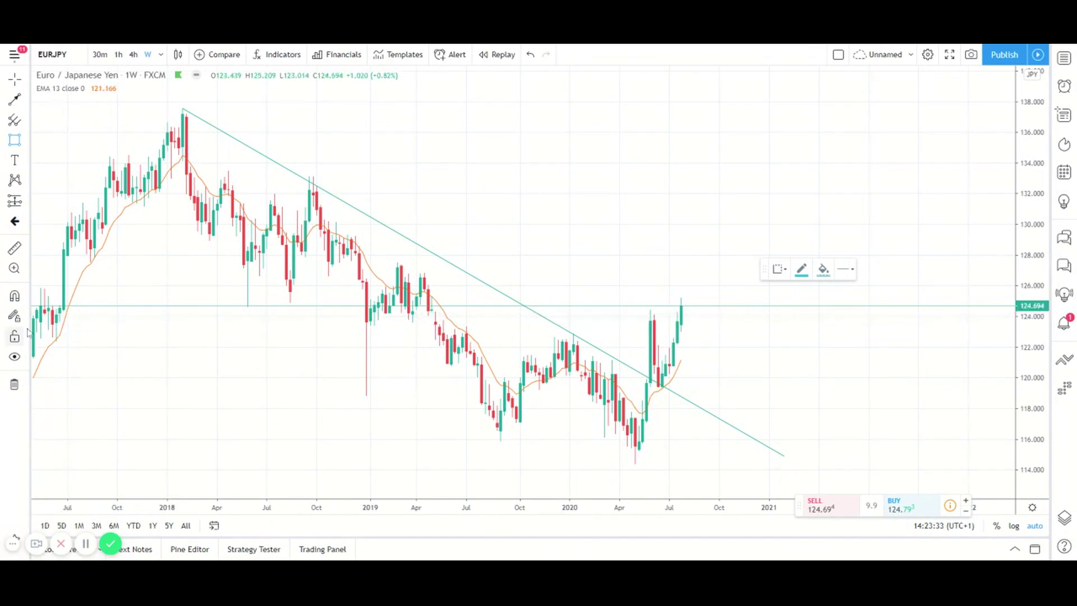
drag(37, 325, 796, 323)
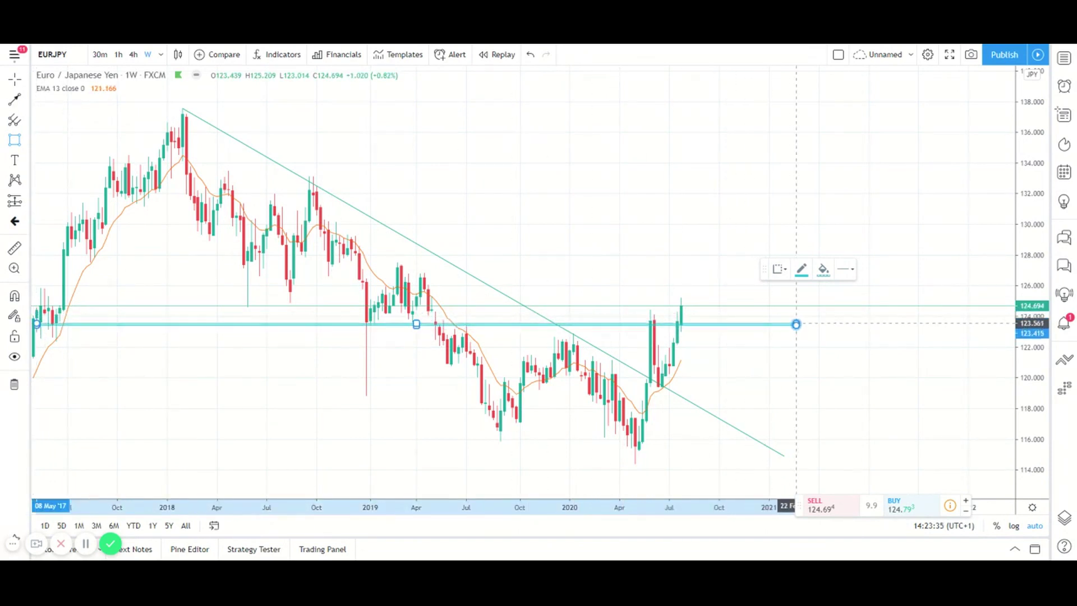
click(667, 337)
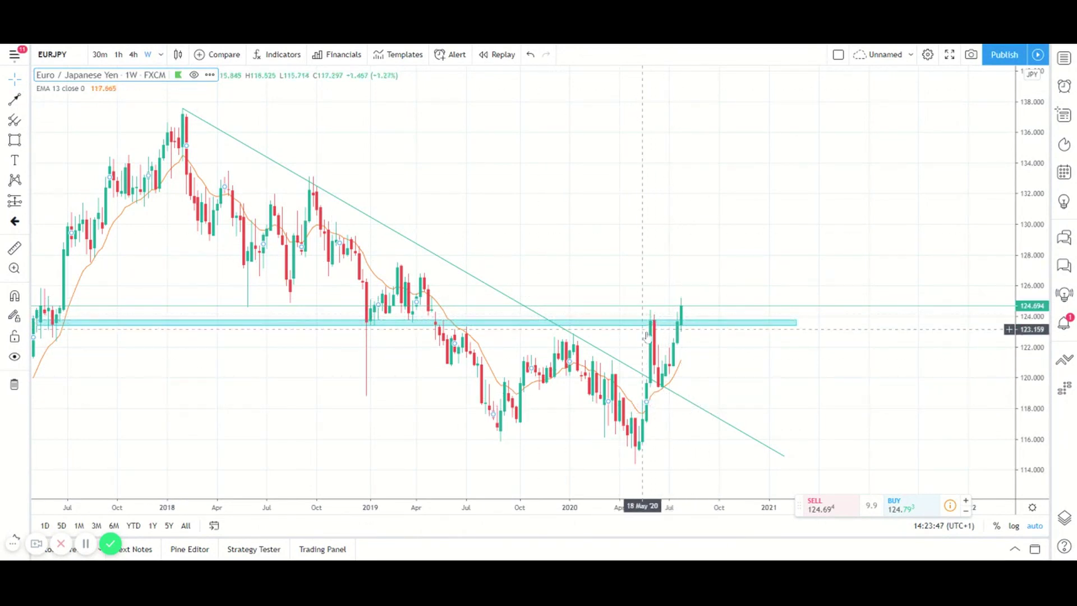
Step: Draw a small ellipse around the June 2020 swing high where price touches the rectangular zone near 124
click(23, 119)
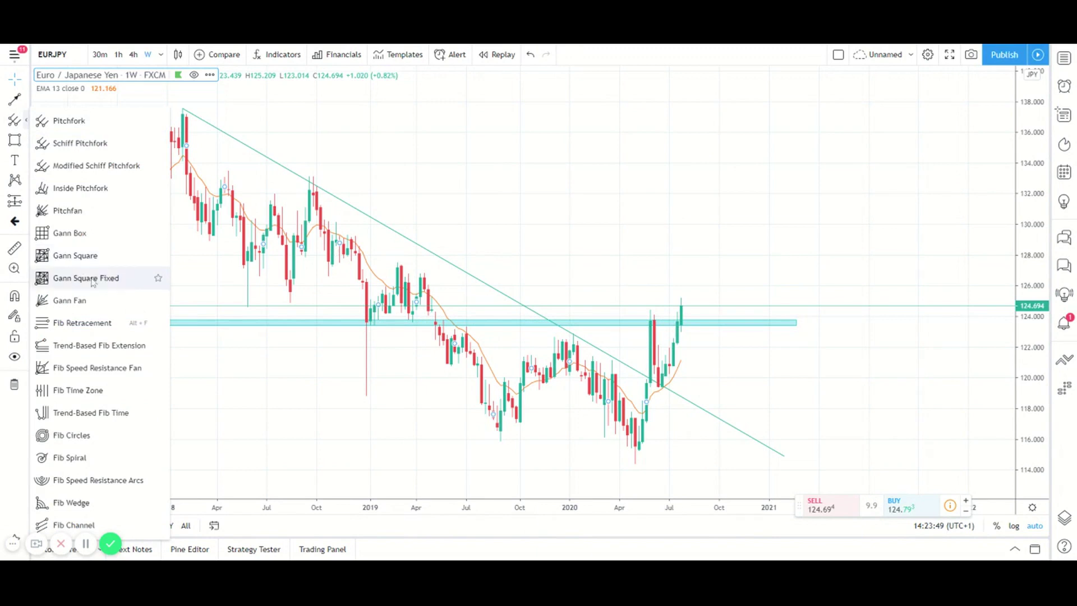
click(27, 101)
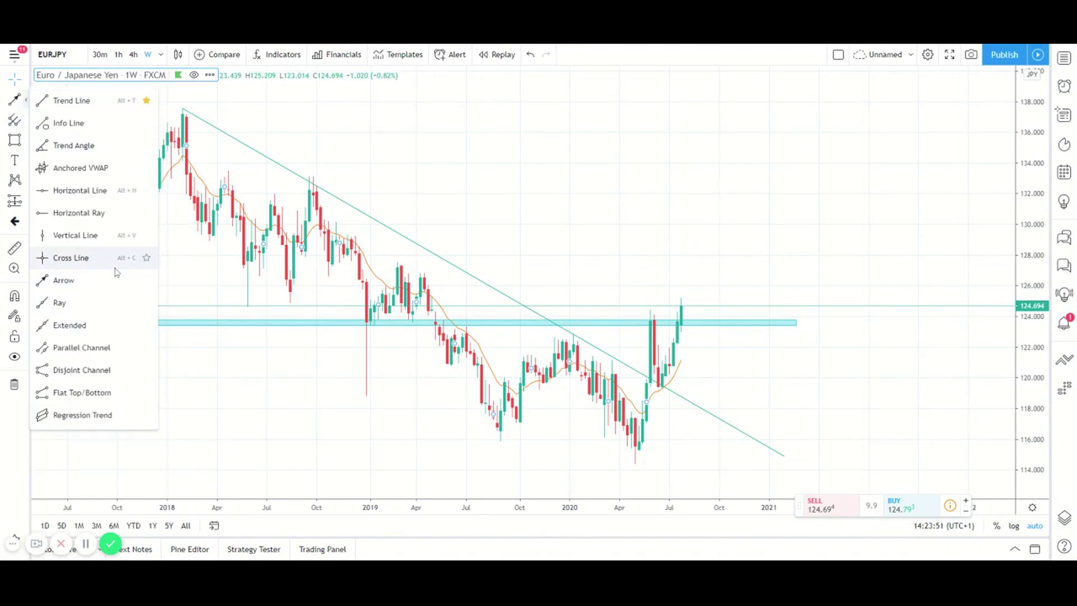
click(24, 142)
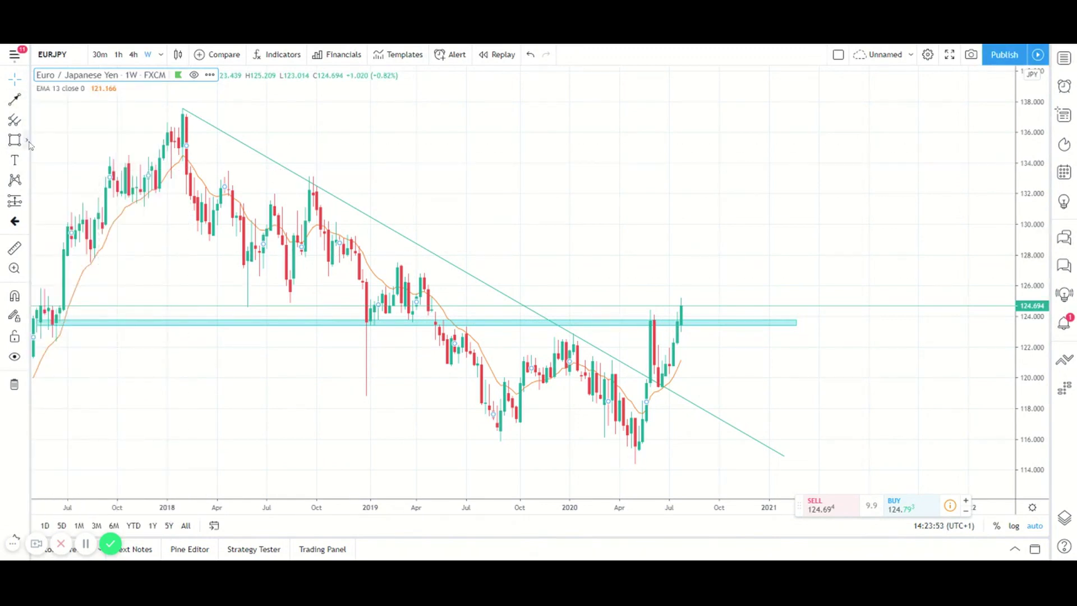
click(28, 143)
click(62, 208)
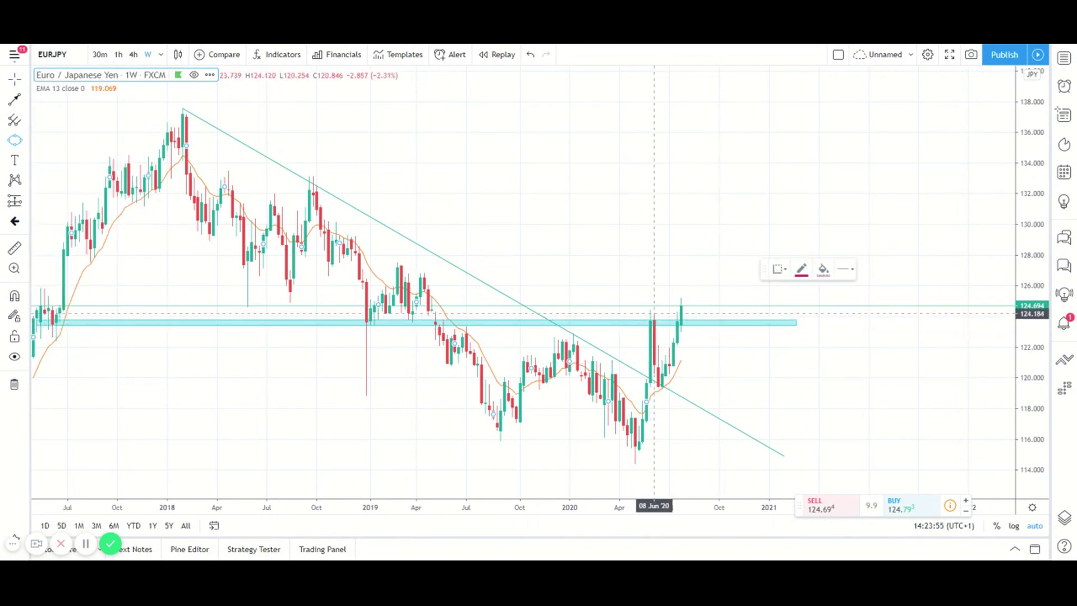
click(640, 312)
click(658, 330)
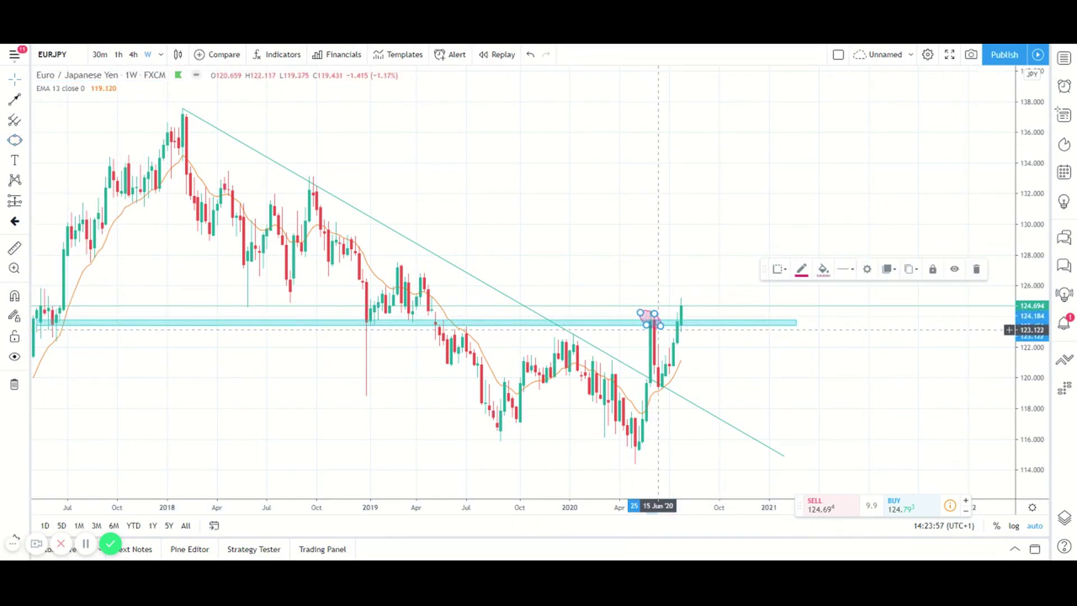
click(402, 255)
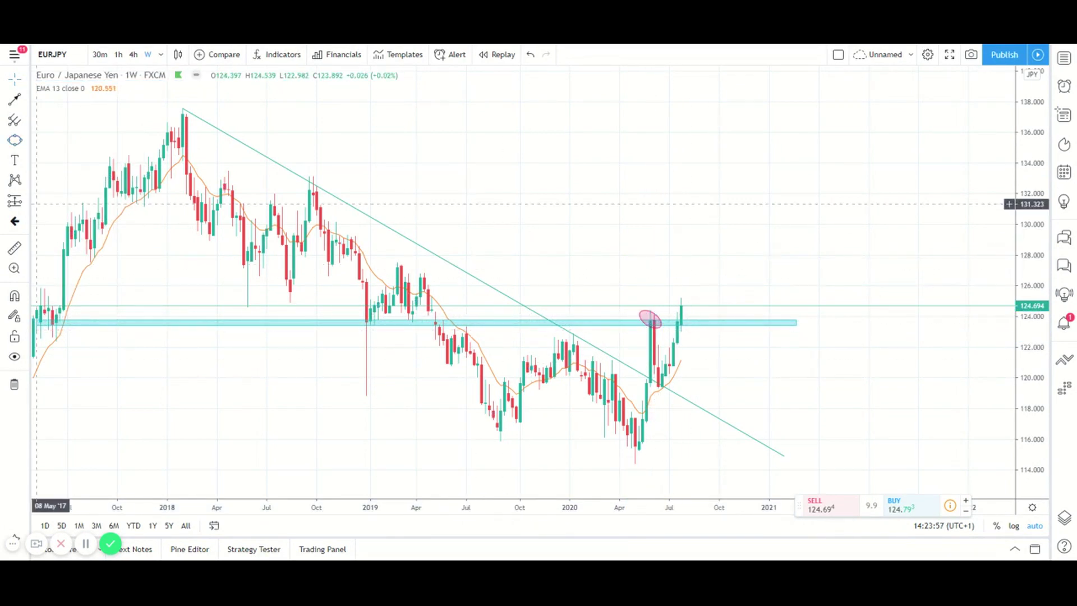
Step: Draw a second thin rectangular zone from 8 May 2017 to about 2 November 2020, with its upper edge at about 125.8
click(26, 101)
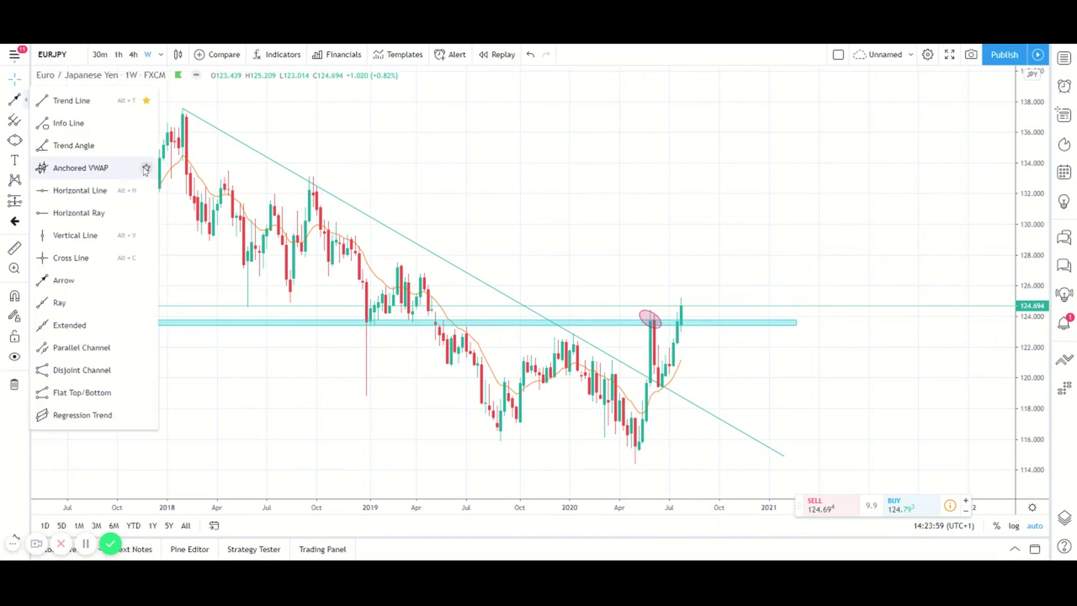
click(27, 120)
click(27, 140)
click(71, 161)
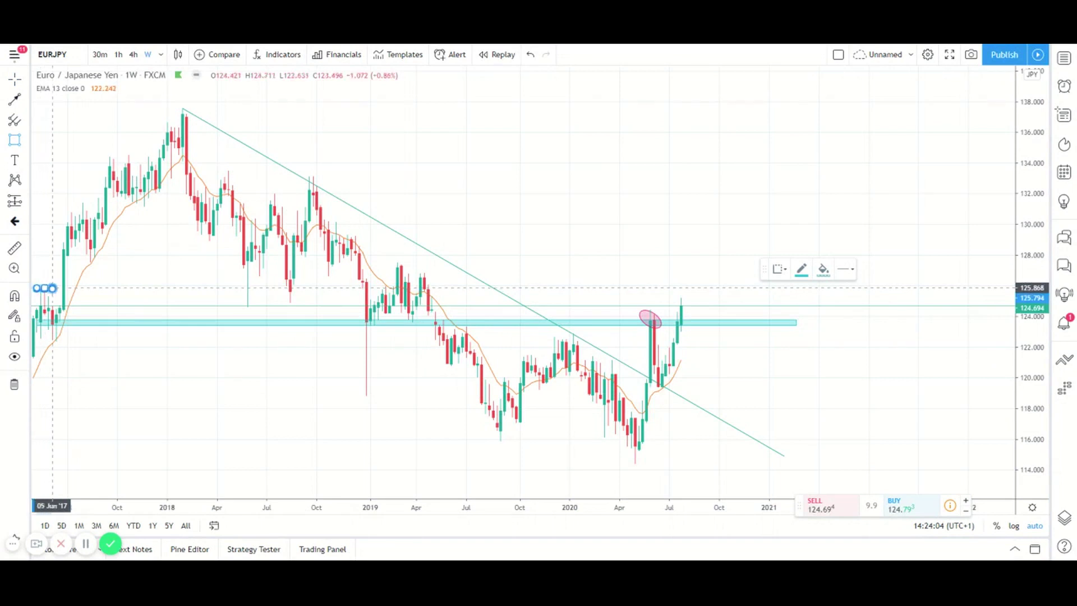
drag(53, 288, 719, 294)
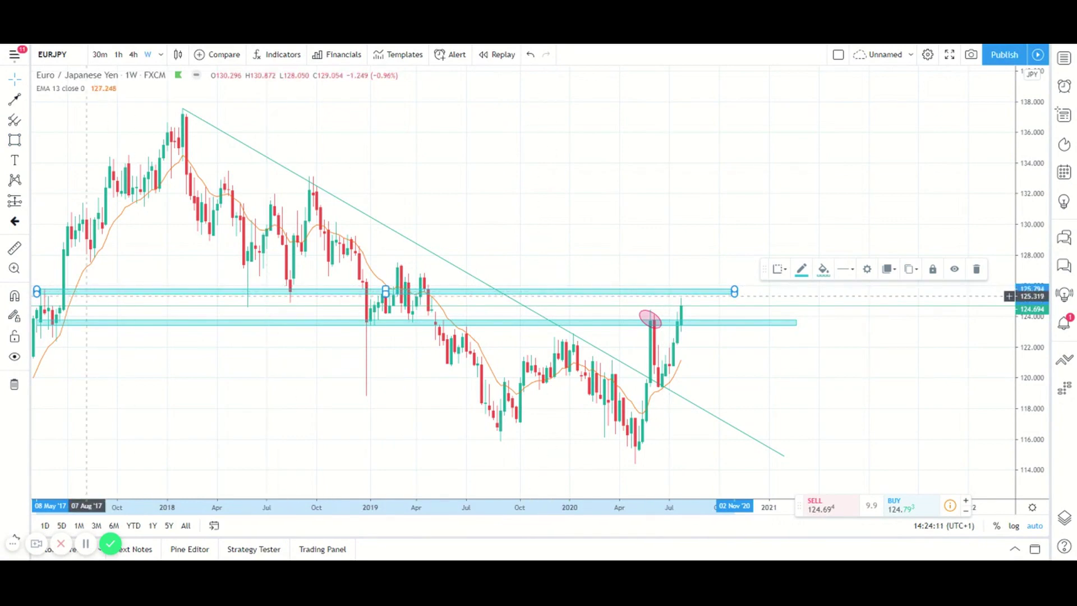
Step: Extend the upper rectangular zone to end just past the lower zone's right end, and undo its deletion
drag(72, 336, 225, 316)
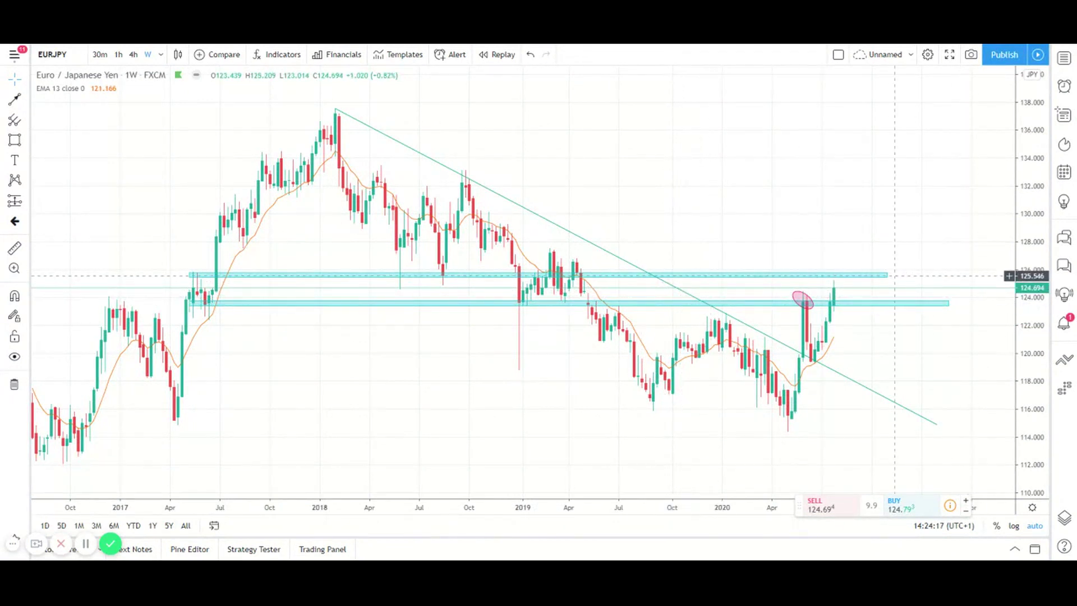
drag(888, 275, 960, 282)
key(Delete)
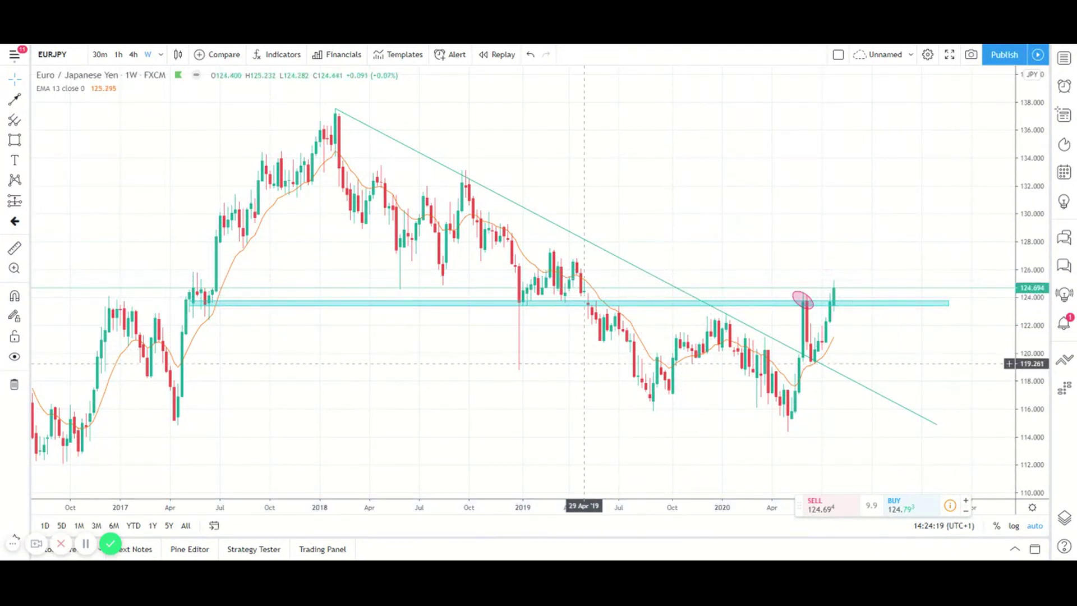
key(ctrl+z)
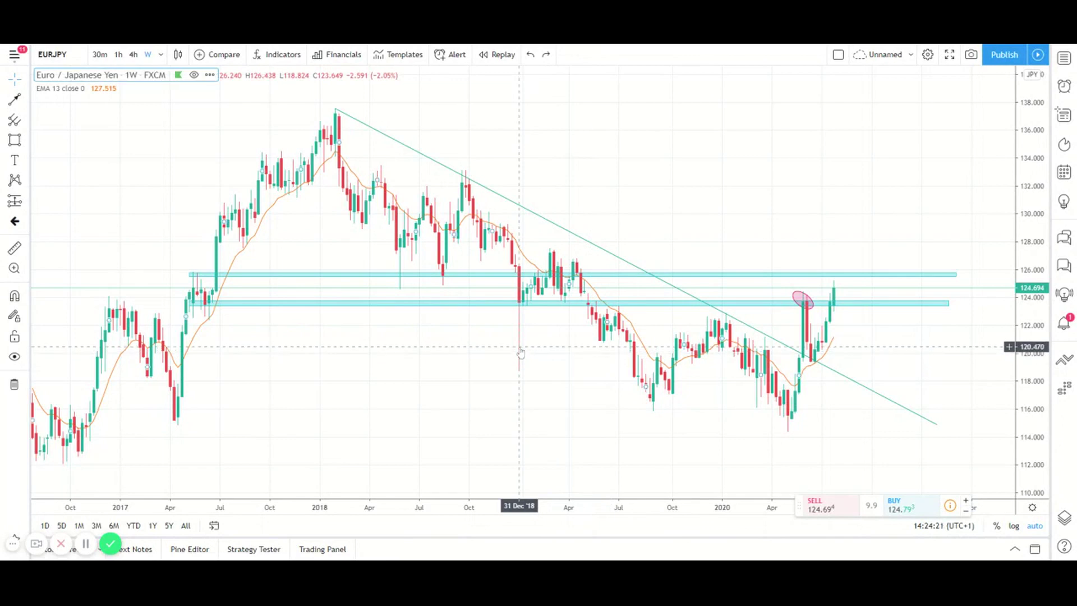
Step: Draw a third thin rectangular zone from about 26 June 2017, between about 127.3 and 127.8, ending level with the lowest zone's right end
drag(520, 352, 419, 354)
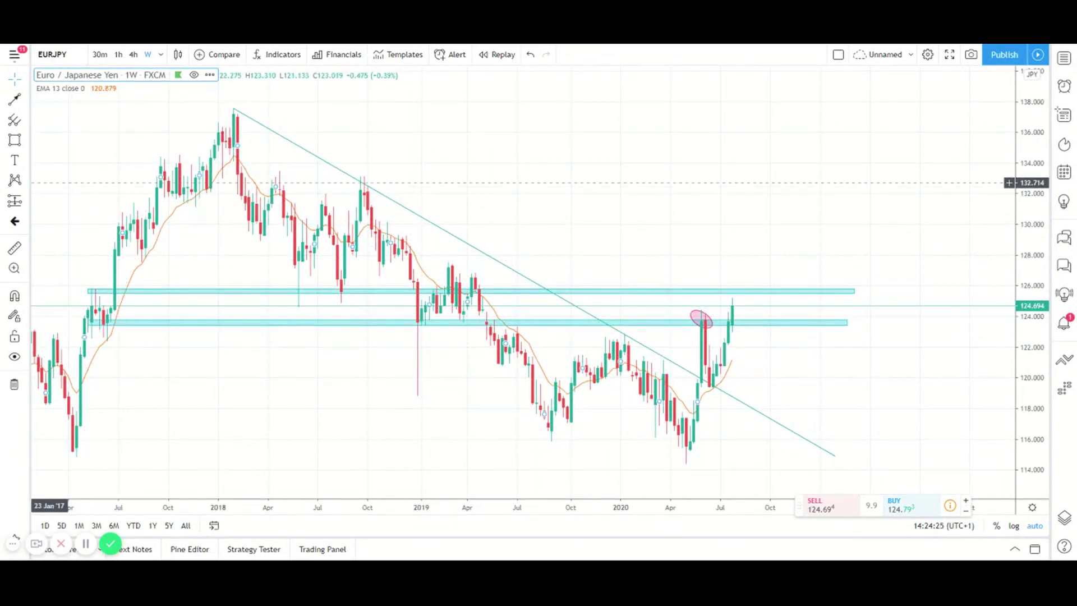
click(17, 142)
mouse_move(127, 250)
mouse_down()
mouse_move(359, 261)
mouse_move(898, 258)
mouse_up()
drag(549, 257, 544, 267)
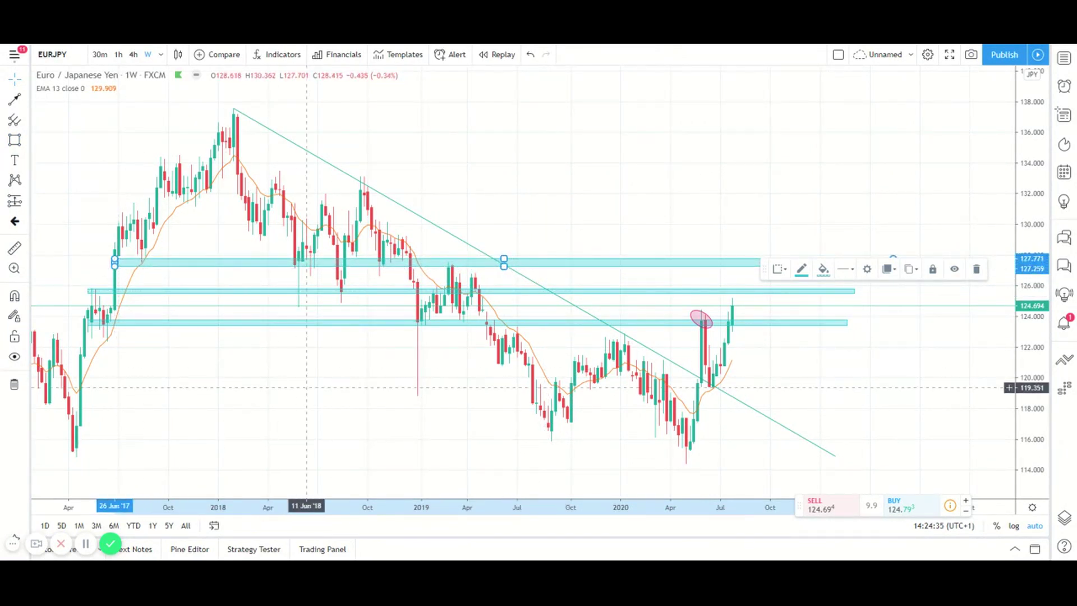
click(309, 387)
click(892, 264)
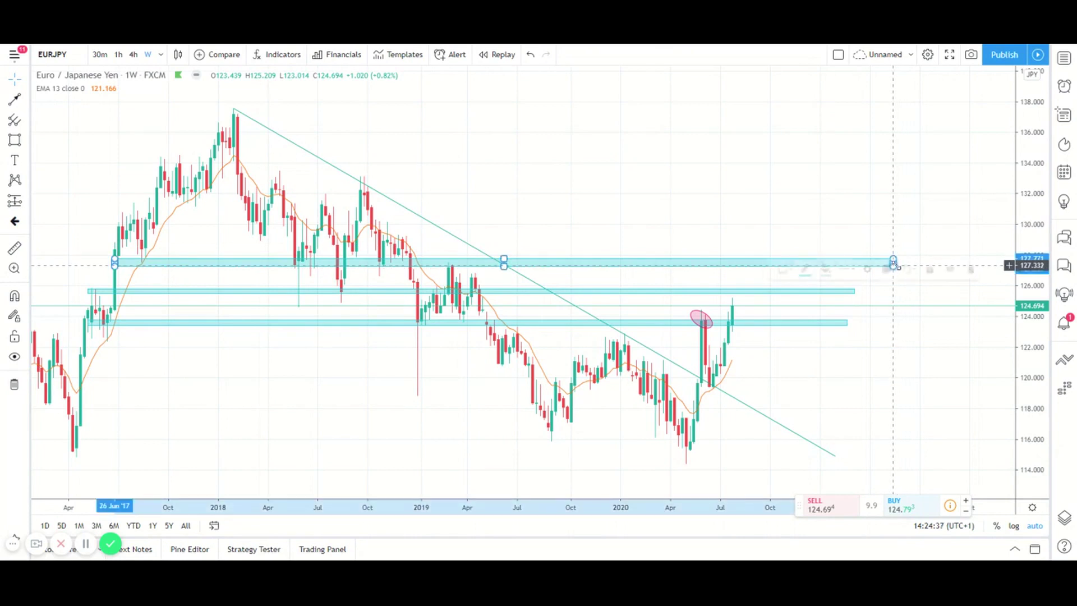
click(382, 415)
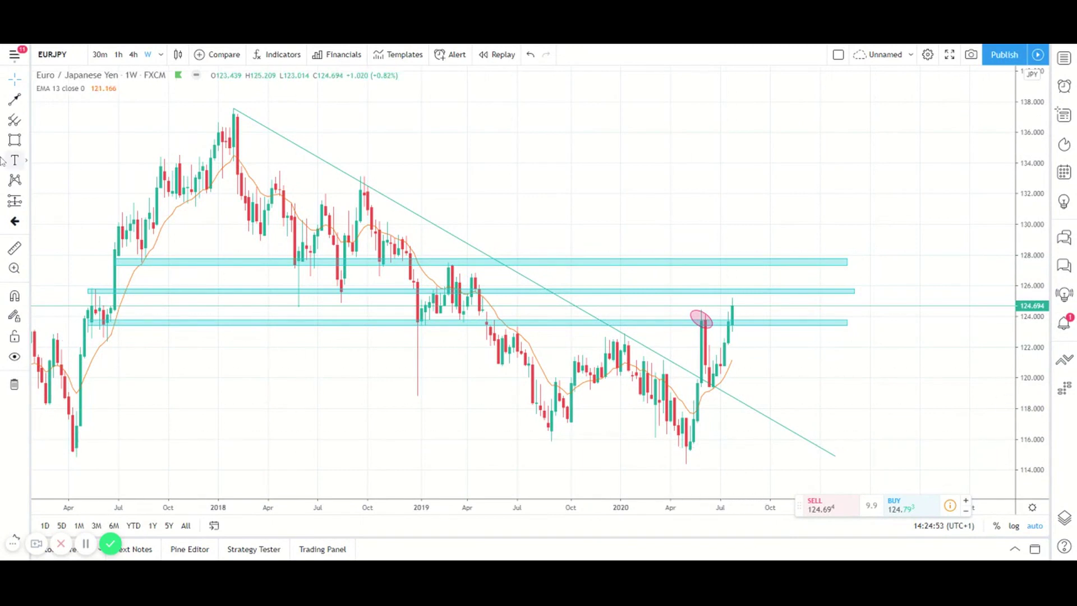
Step: Draw a small rectangular zone around the June 2020 pullback low, from about 18 May 2020, between about 119.4 and 120.0
click(14, 140)
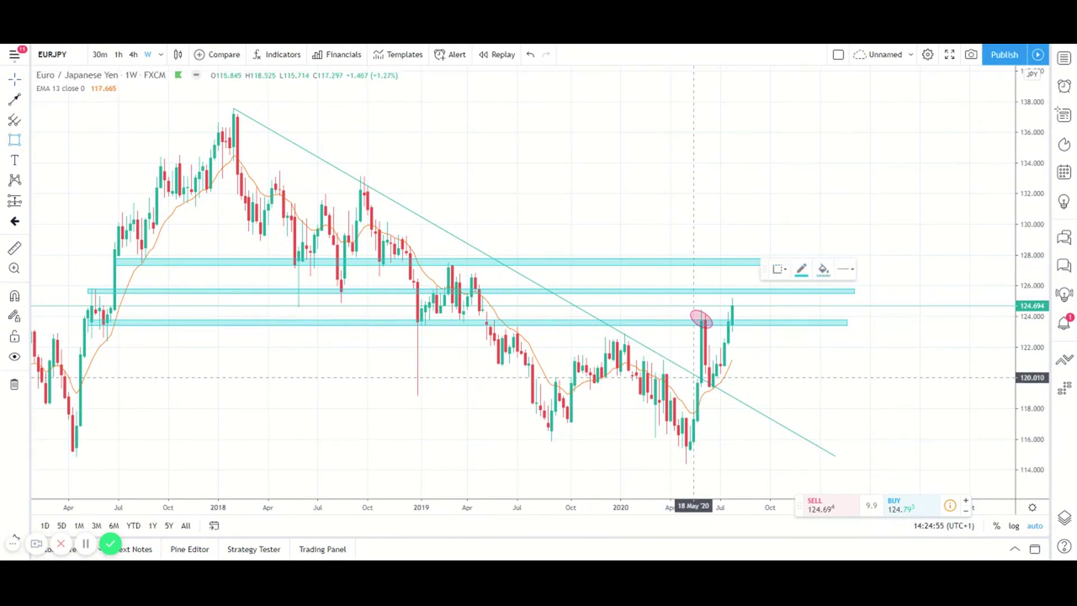
drag(694, 377, 749, 387)
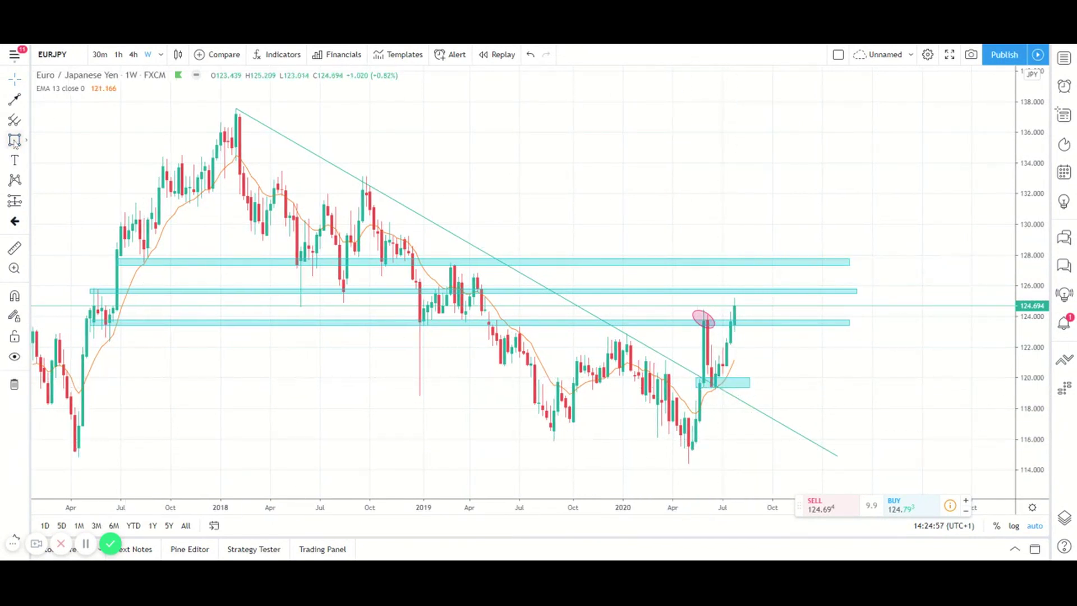
Step: Add a Fib Retracement from the 4 May 2020 low to the June high, then thin and extend the small zone along its 0.5 level
click(24, 121)
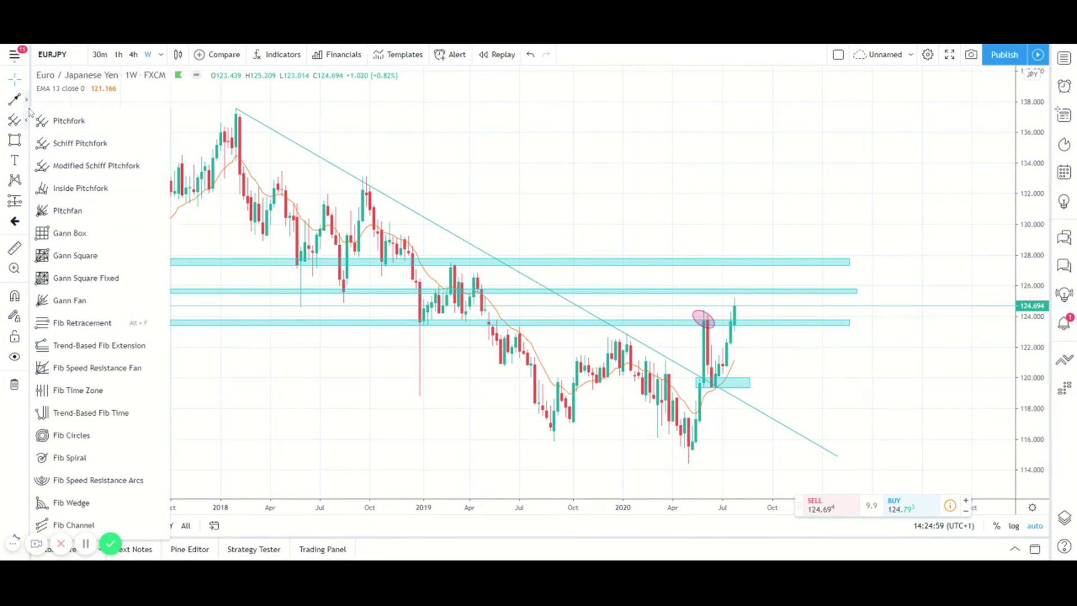
click(109, 323)
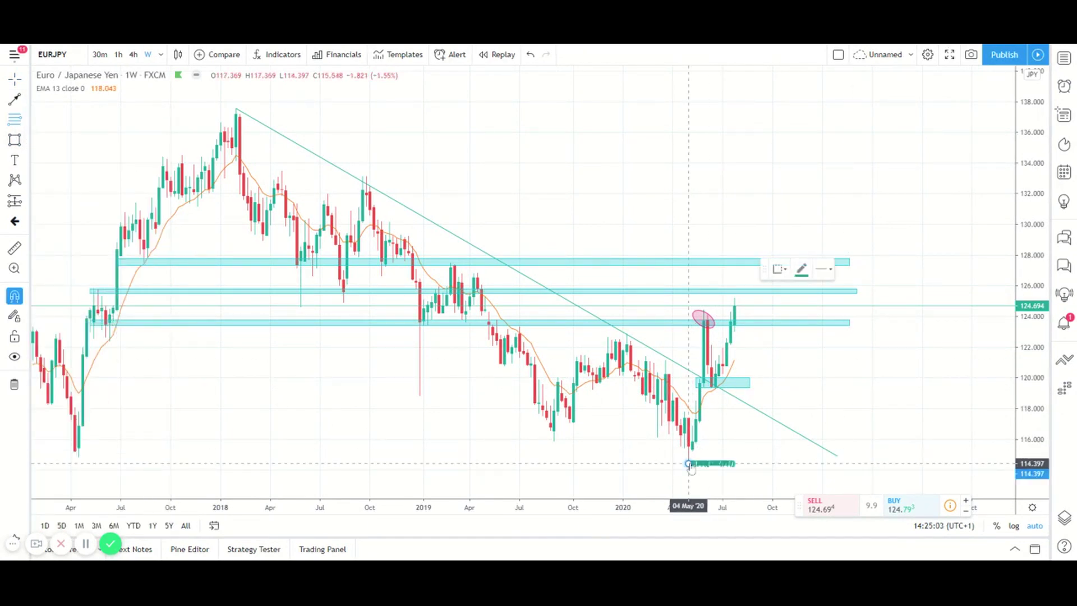
click(808, 310)
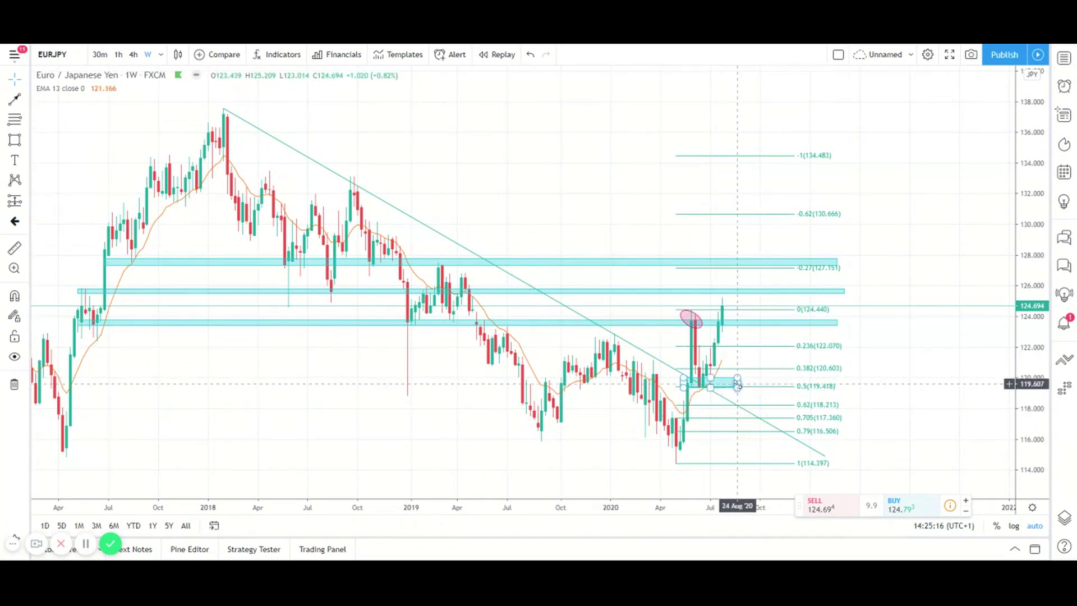
drag(738, 384, 795, 387)
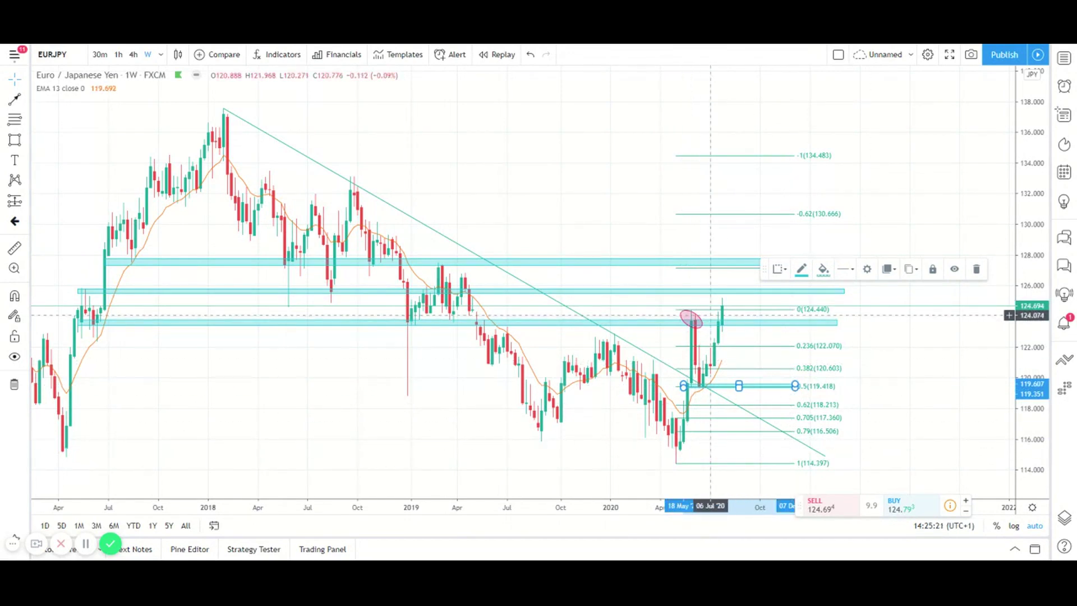
Step: Draw a thin rectangular zone along the -0.27 Fib level from 27 April 2020 to 4 January 2021, between about 127.04 and 127.22
scroll(674, 314, right, 3)
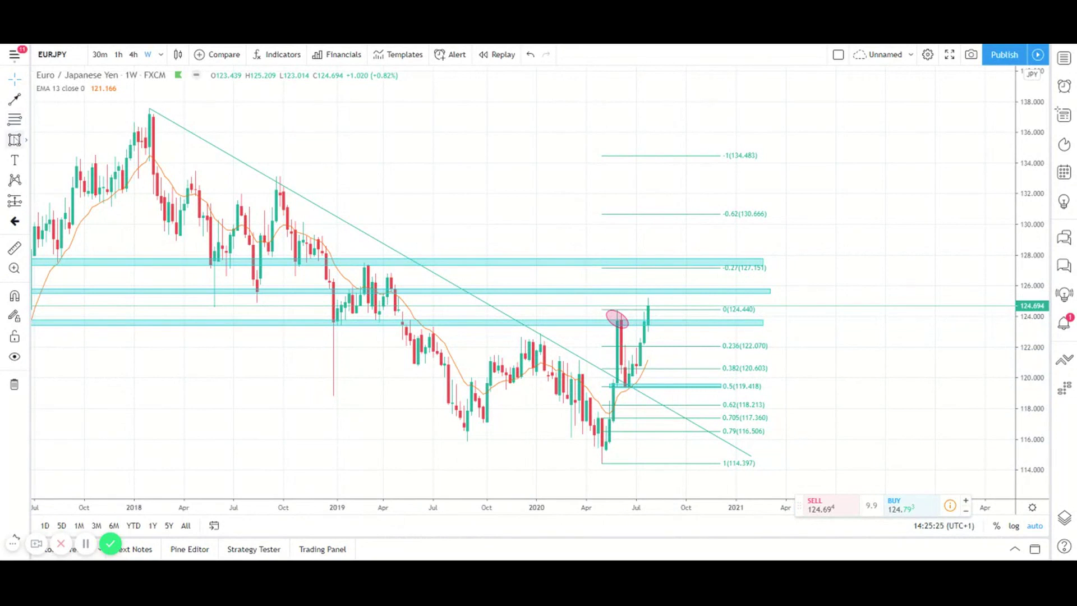
click(14, 140)
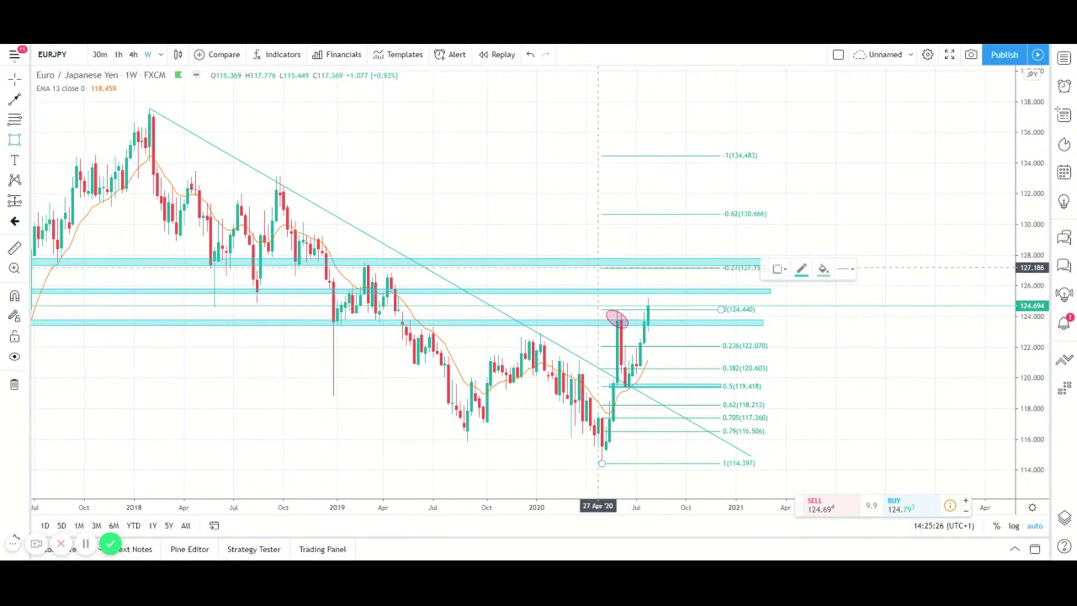
click(599, 267)
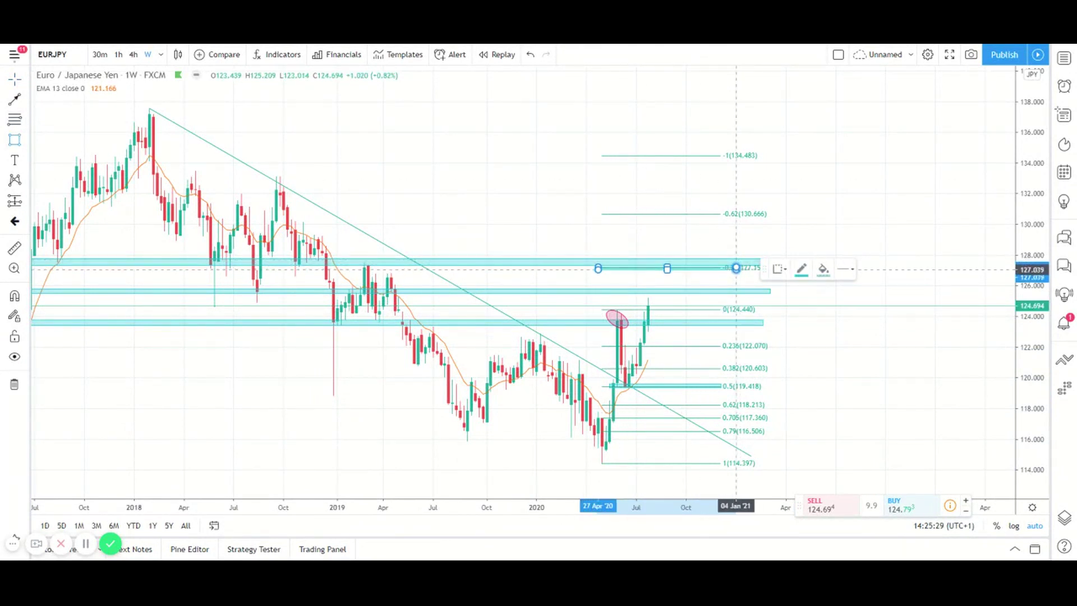
click(736, 267)
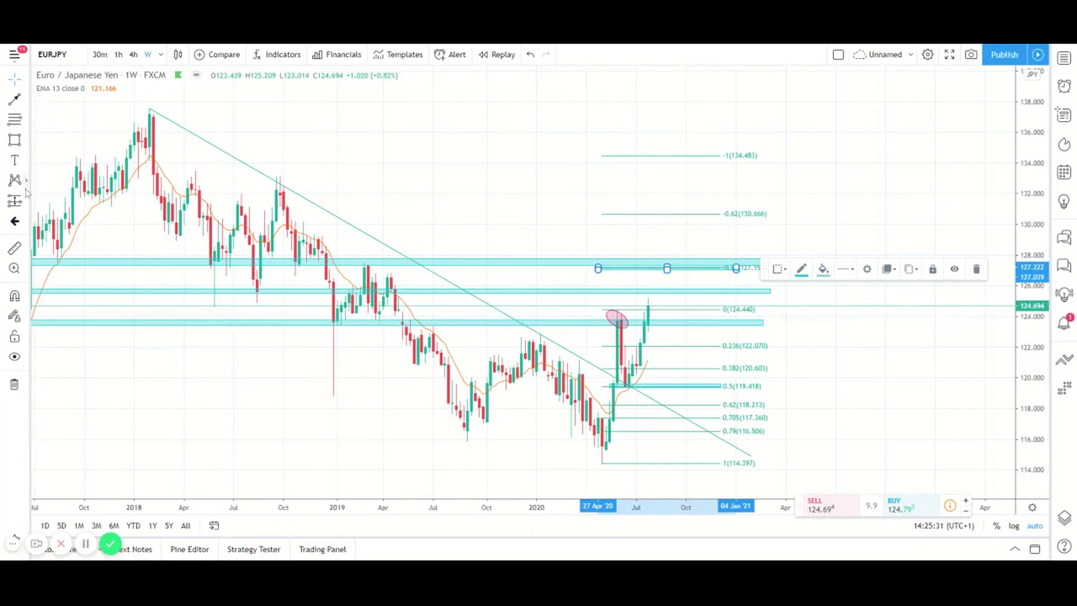
Step: Place a Long Position with its entry at 123.708, target at 127.076 and stop at 123.012
click(15, 205)
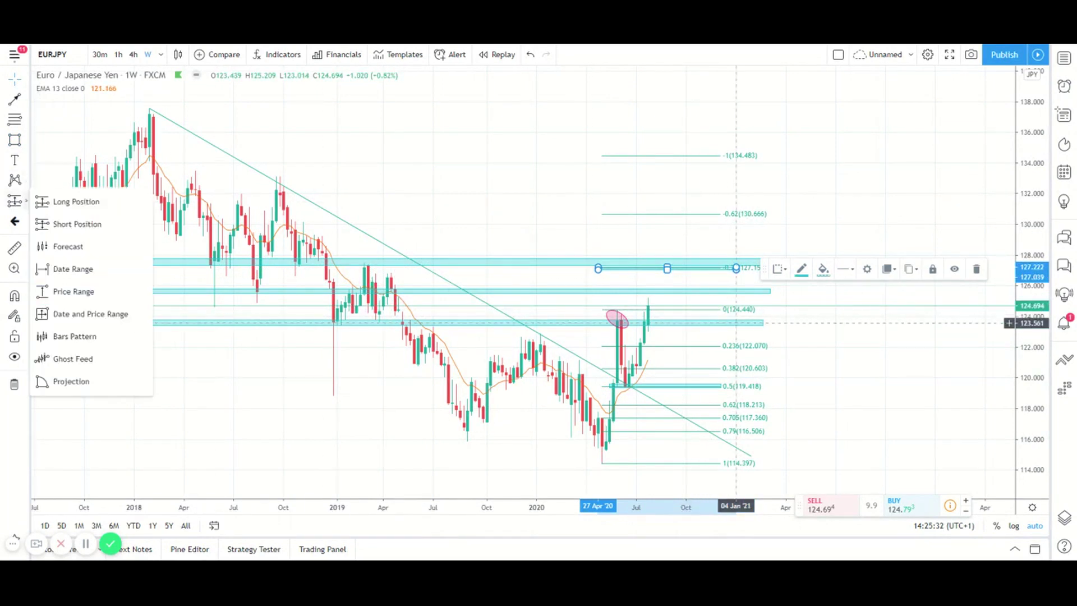
click(659, 324)
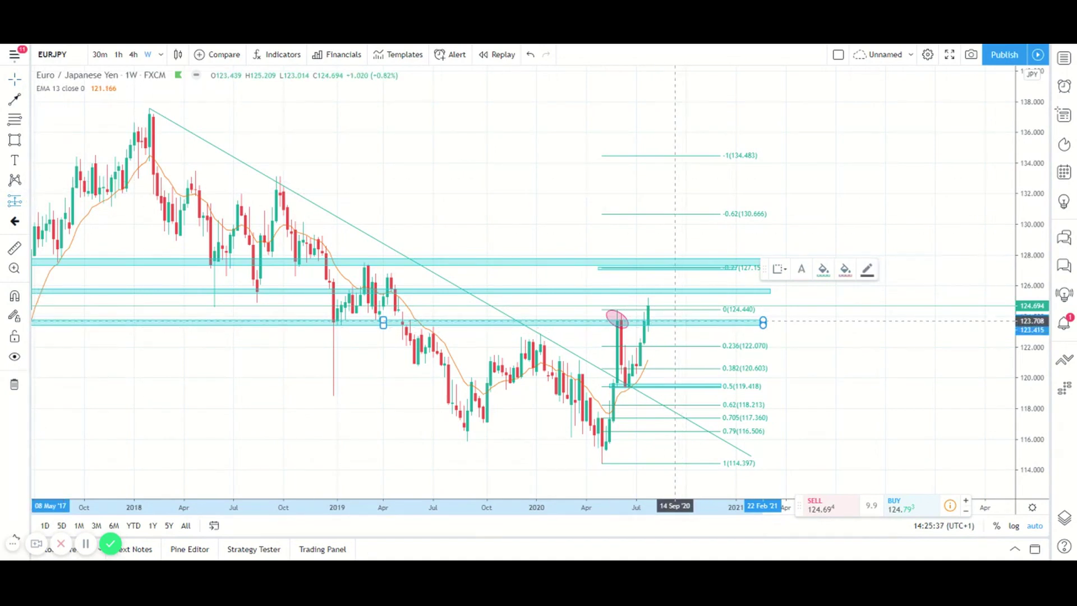
click(675, 321)
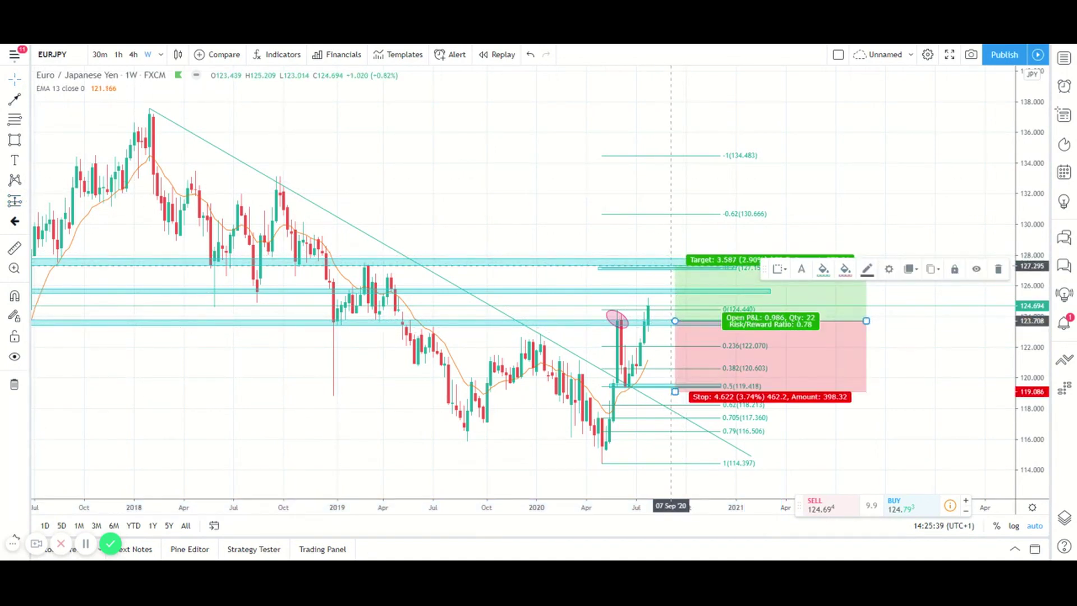
drag(671, 265, 675, 271)
drag(830, 337, 730, 326)
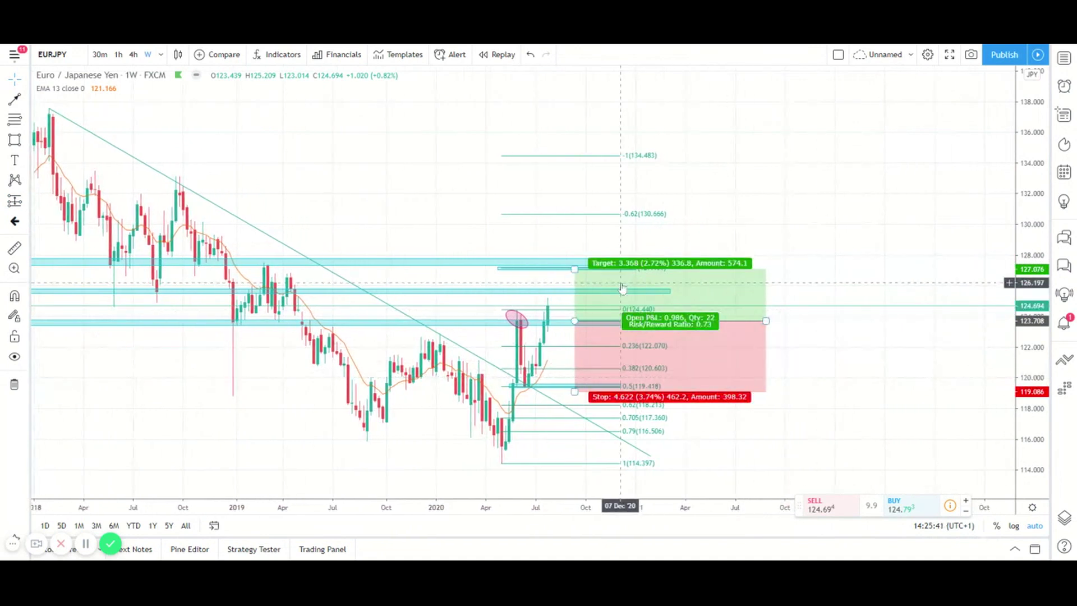
drag(566, 385, 578, 327)
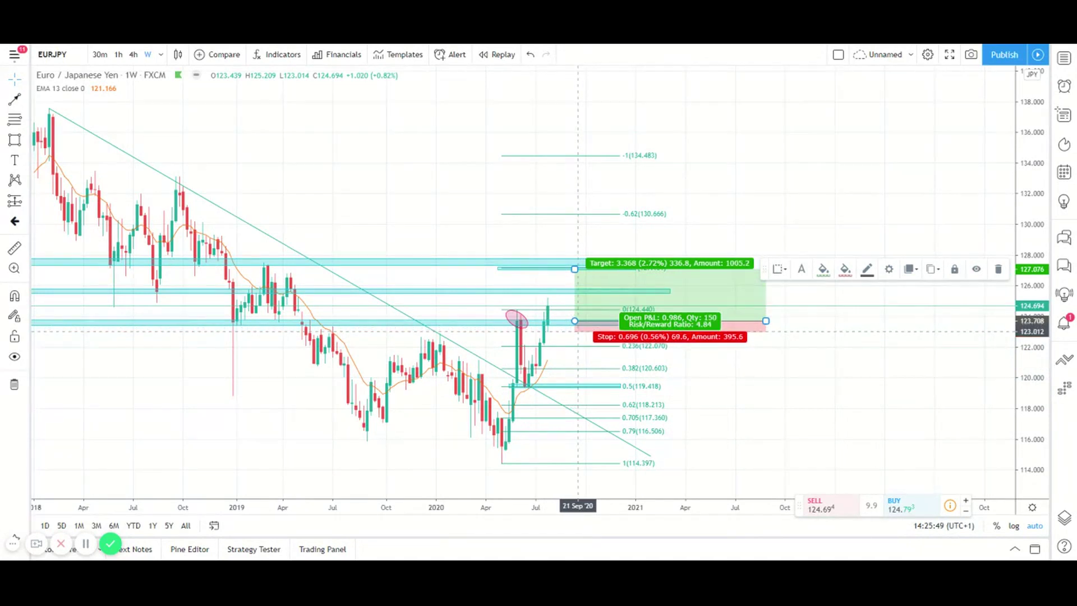
click(577, 330)
Step: Switch the chart to the 1 day timeframe
scroll(242, 174, down, 3)
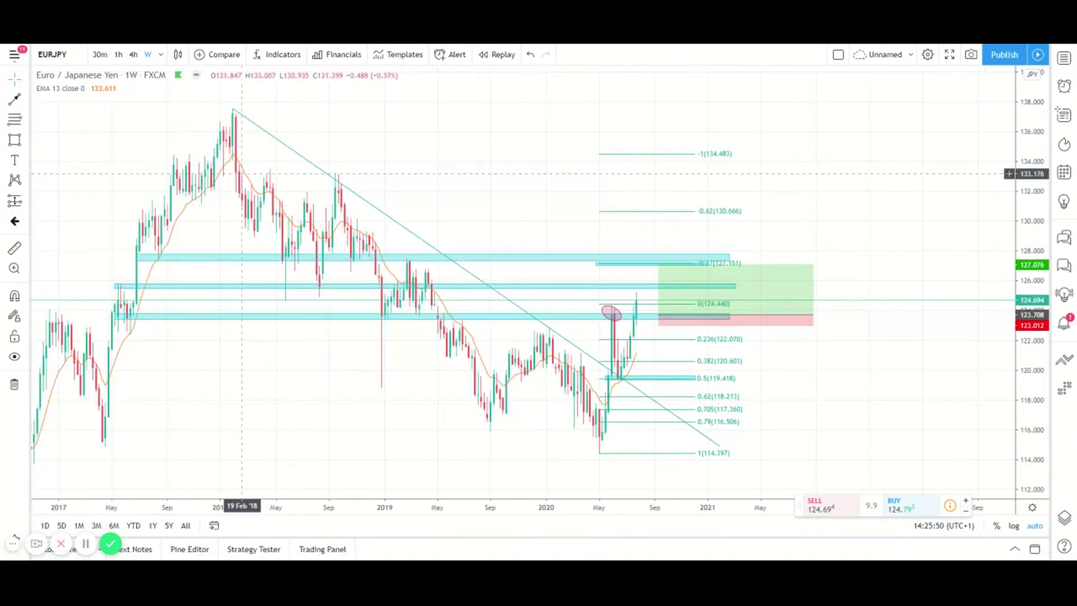
click(159, 56)
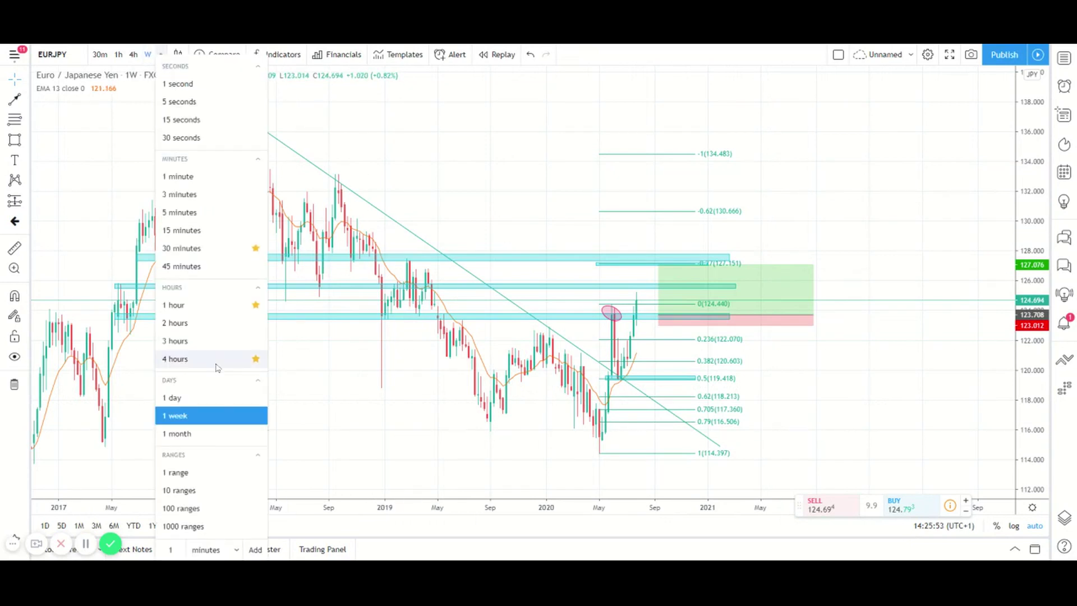
click(222, 399)
scroll(428, 368, down, 3)
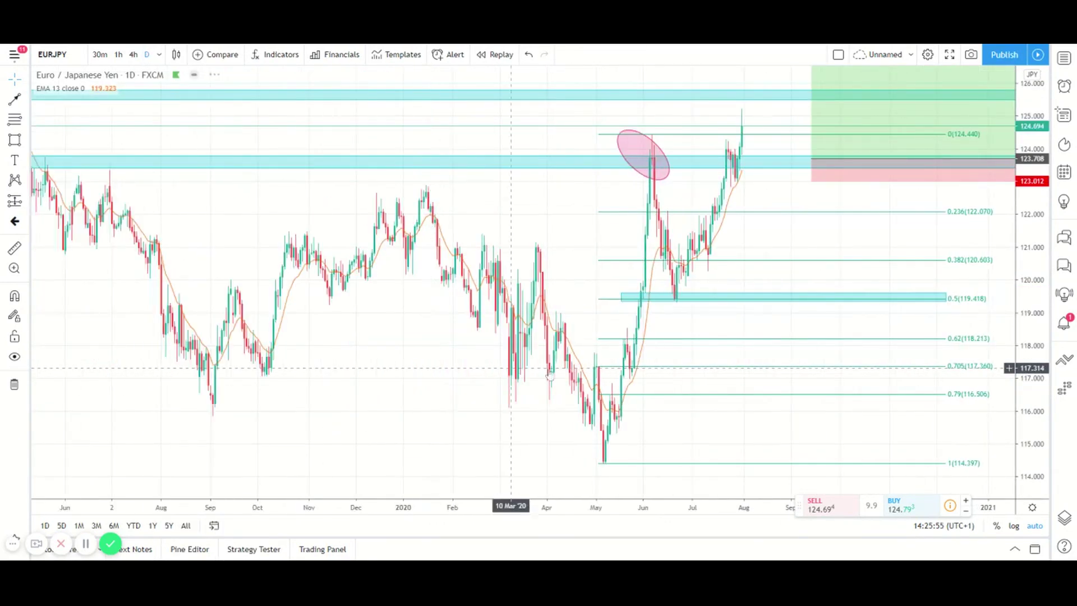
Step: Draw a thin rectangular zone just under the 0.236 Fib level from about 30 April 2020, between about 121.9 and 122.1
key(alt+shift+r)
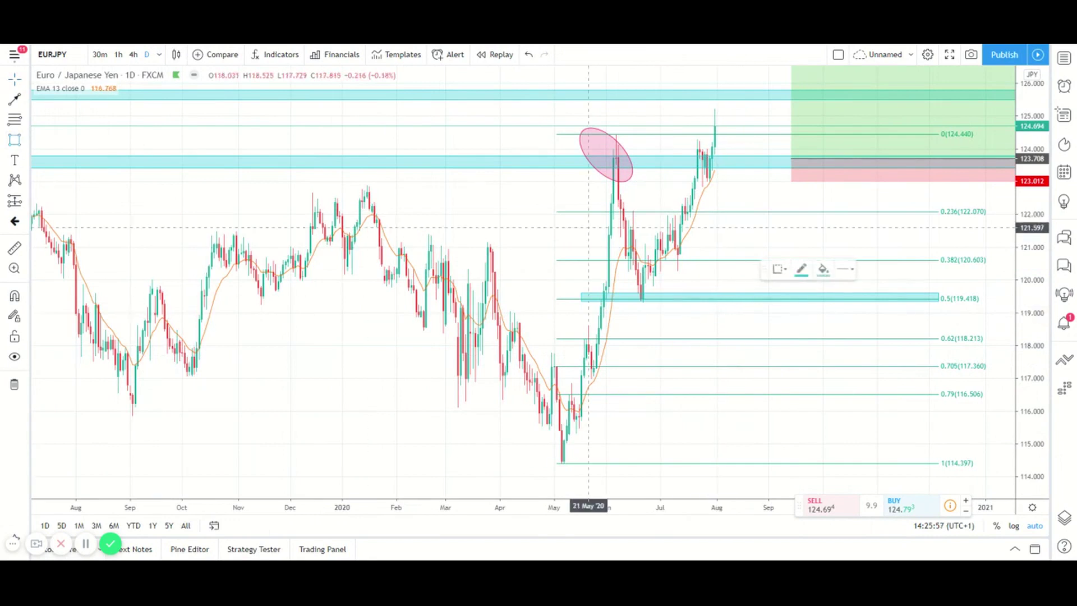
mouse_move(554, 212)
mouse_down()
mouse_move(978, 219)
mouse_move(946, 220)
mouse_up()
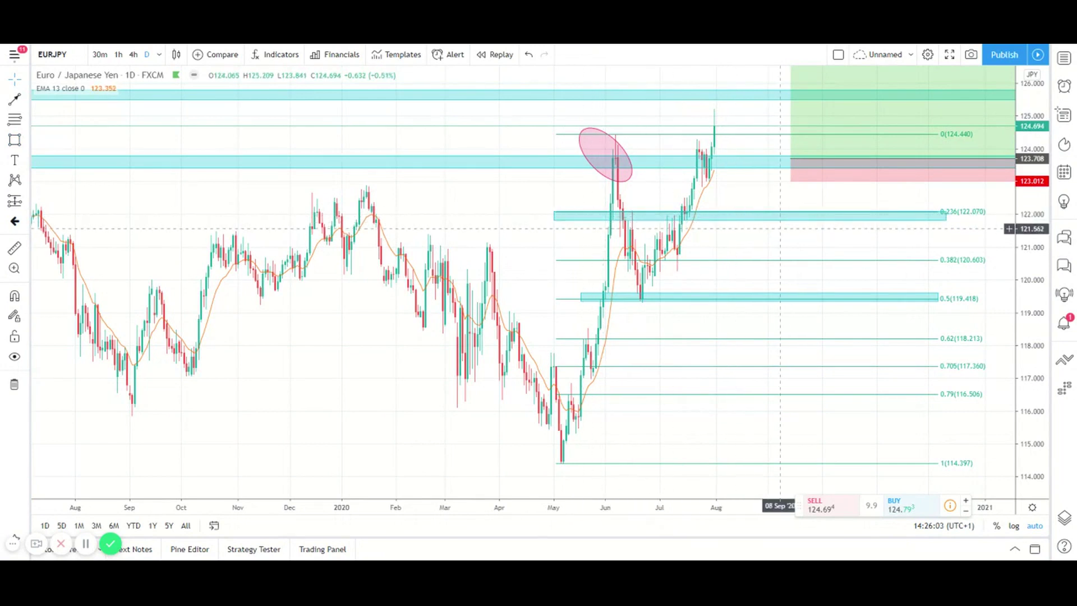
click(552, 217)
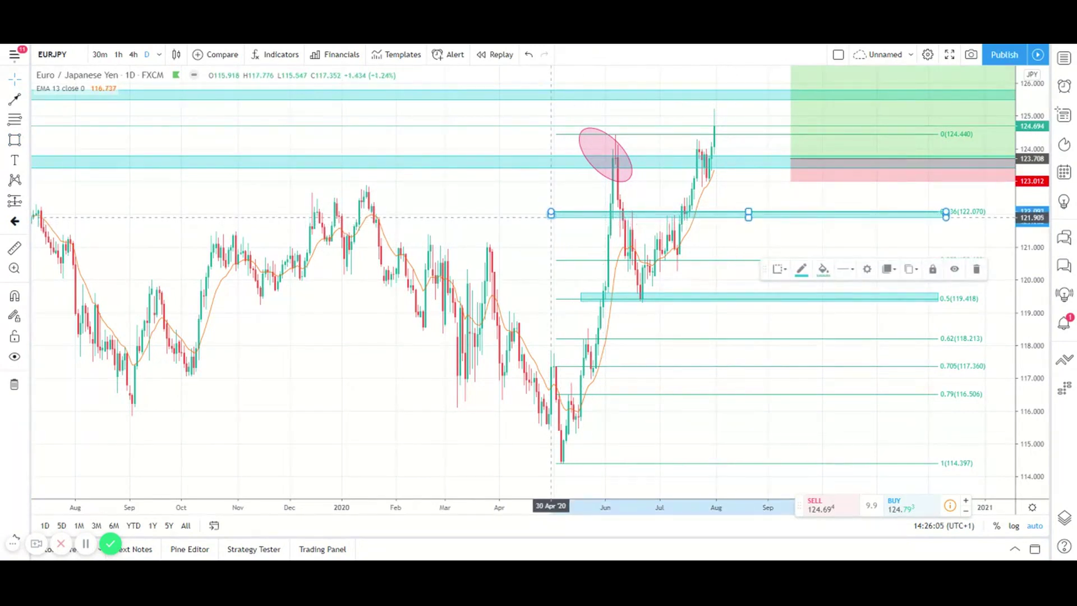
click(567, 196)
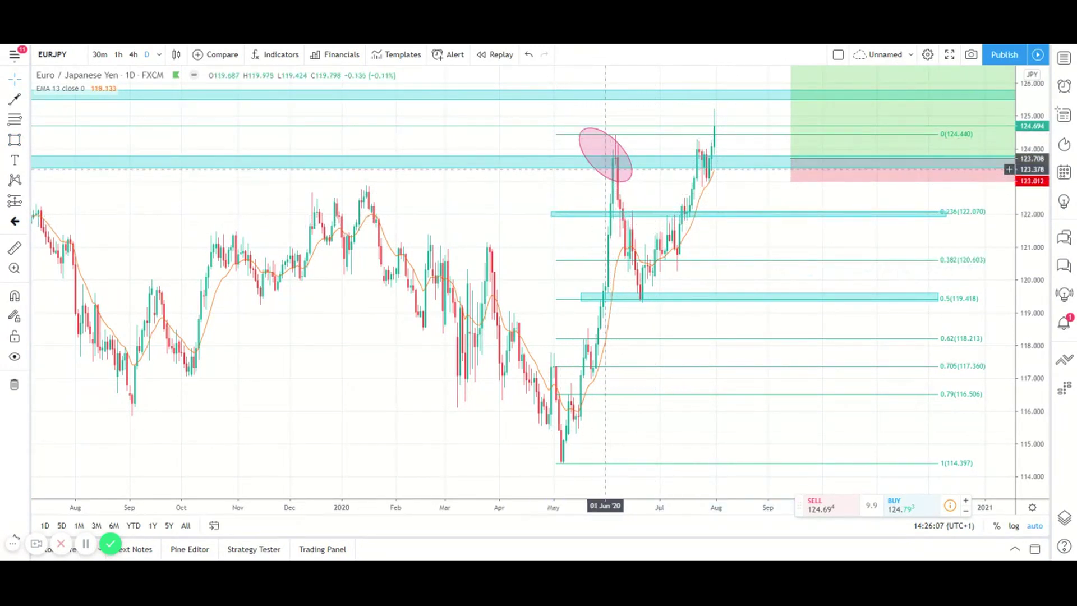
Step: Switch the chart to the 4-hour timeframe, and undo the accidental shift of the Fib Retracement
scroll(393, 129, down, 1)
click(135, 54)
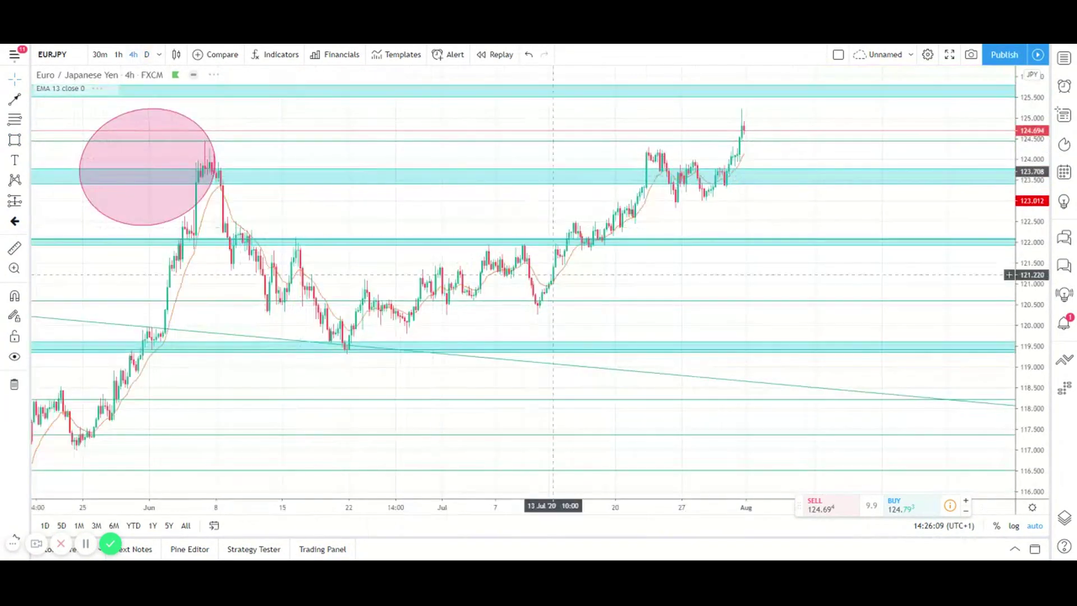
scroll(769, 307, down, 2)
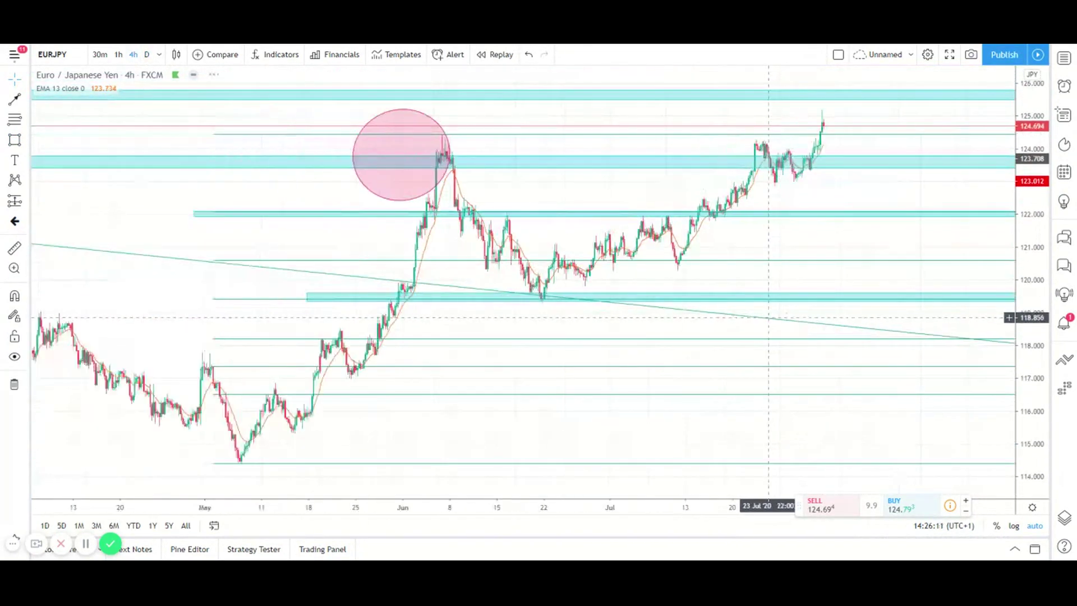
click(730, 462)
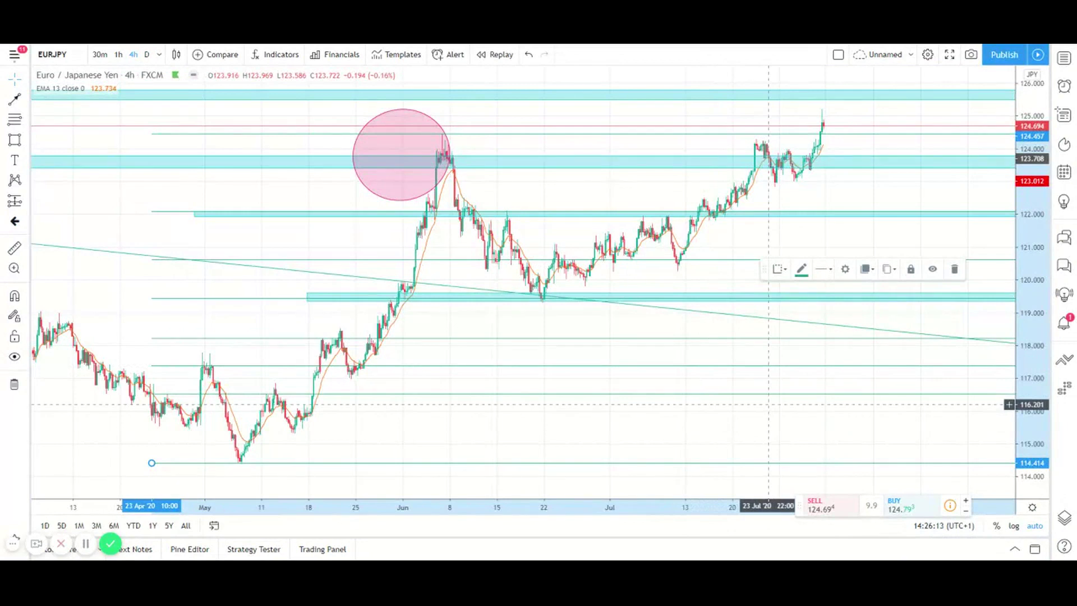
key(ctrl+z)
Step: Draw a descending trend line across the late-July consolidation highs, from 22 July 2020 at about 124.29 down to about 123.4 in early August
click(26, 100)
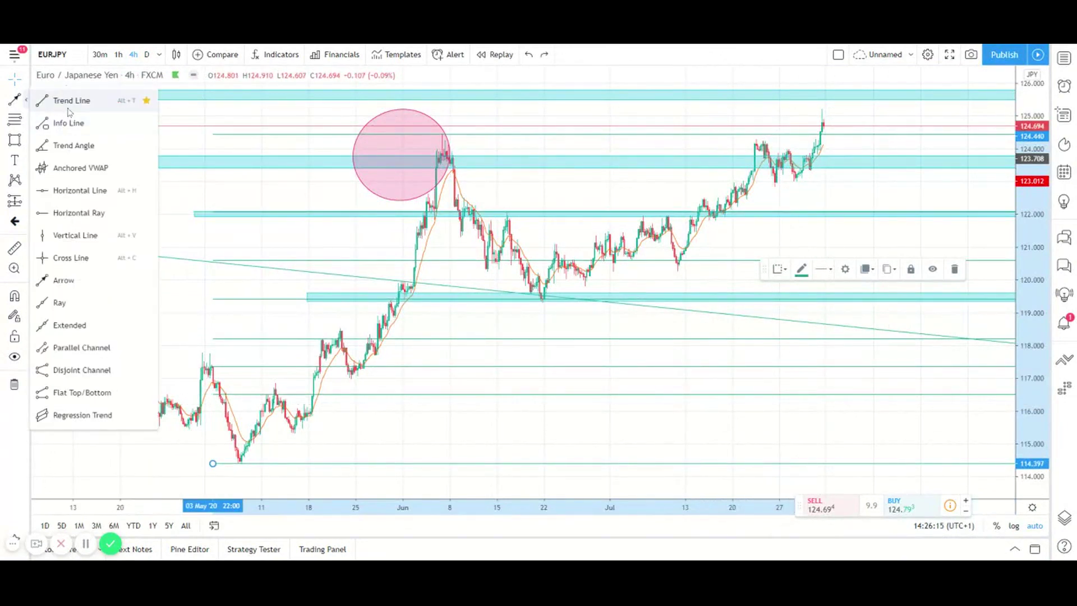
drag(758, 139, 634, 137)
click(29, 104)
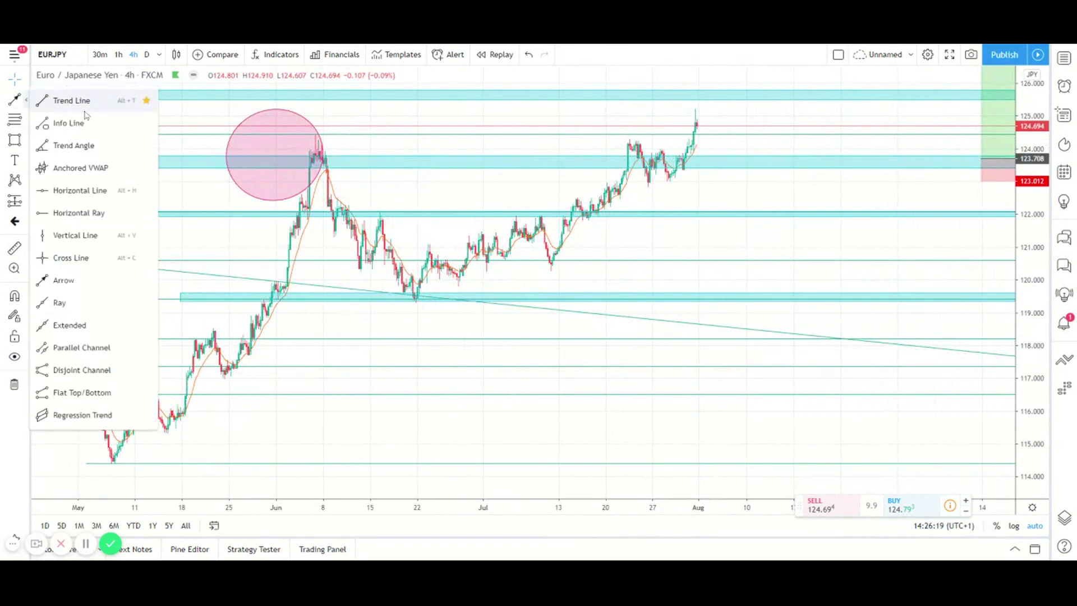
click(85, 110)
click(629, 139)
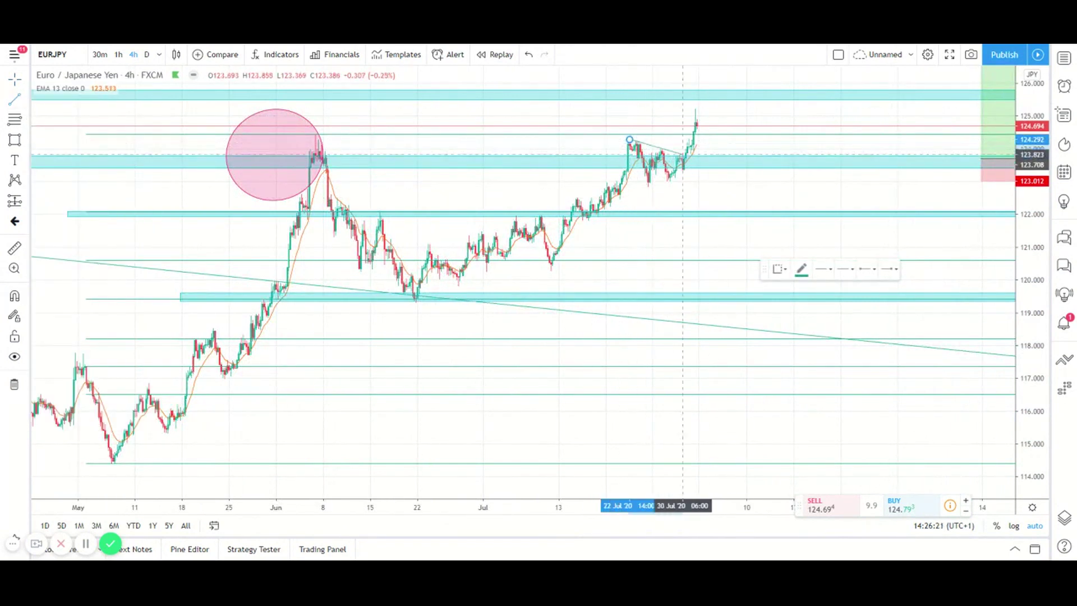
click(735, 169)
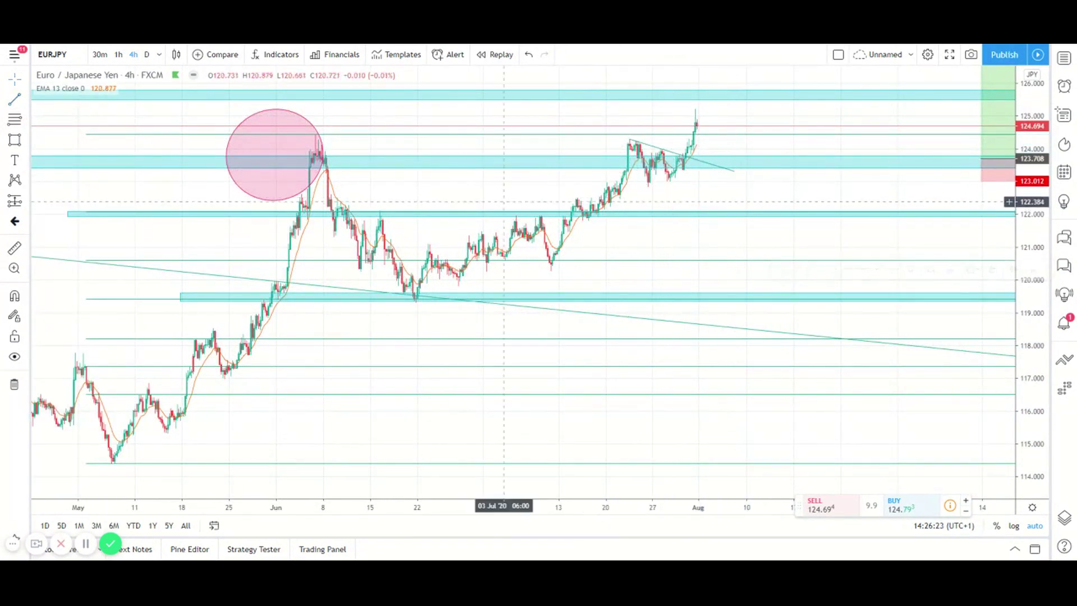
Step: Draw a rising trend line under the late-July lows from 24 July at about 122.76 to 4 August, and shorten the descending line to meet it
click(13, 101)
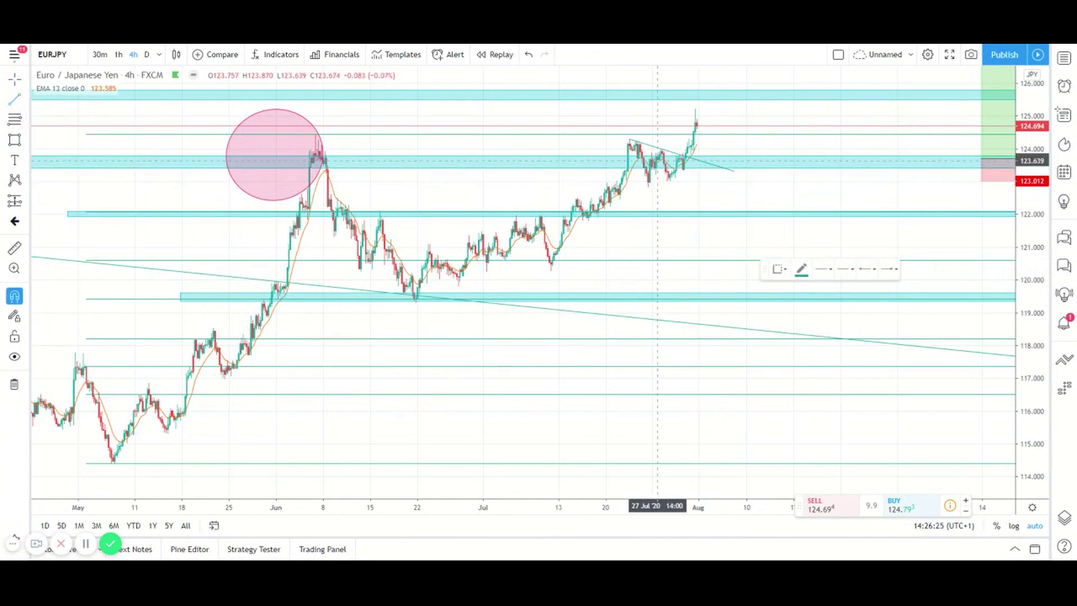
click(648, 189)
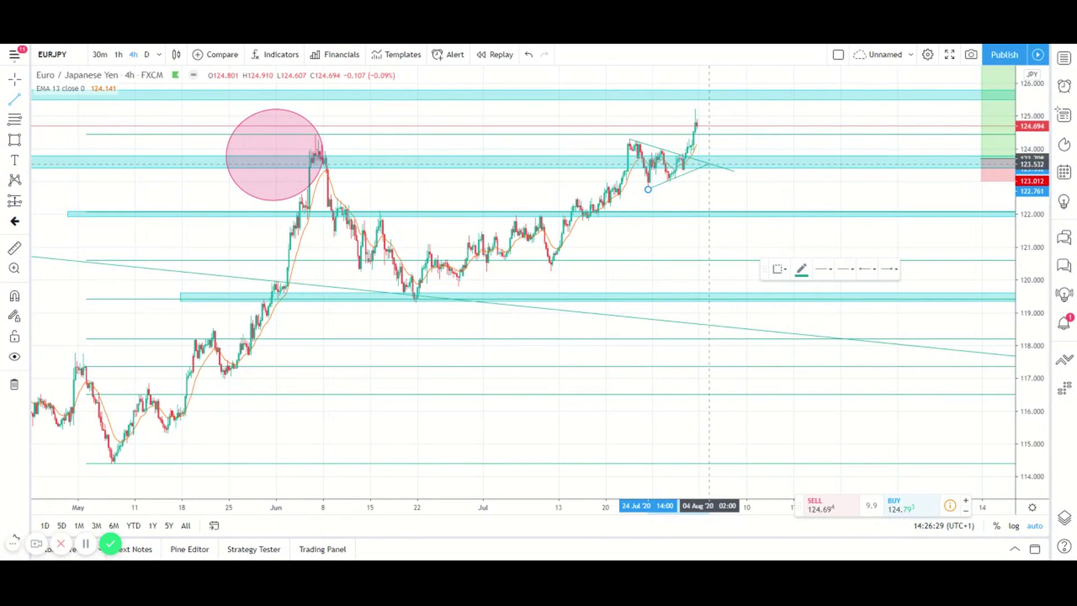
click(722, 168)
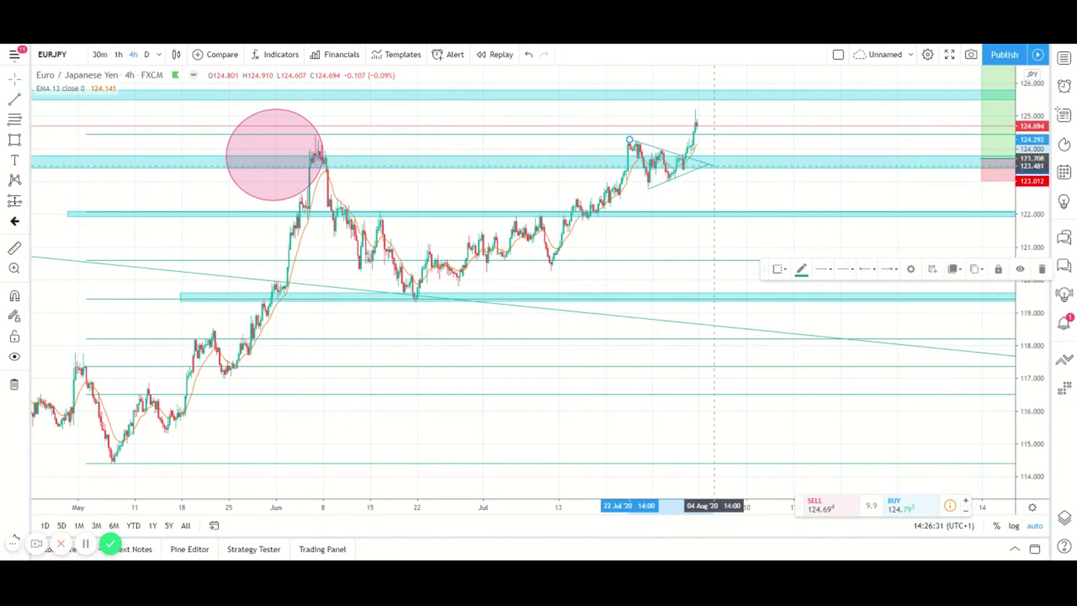
scroll(710, 163, up, 3)
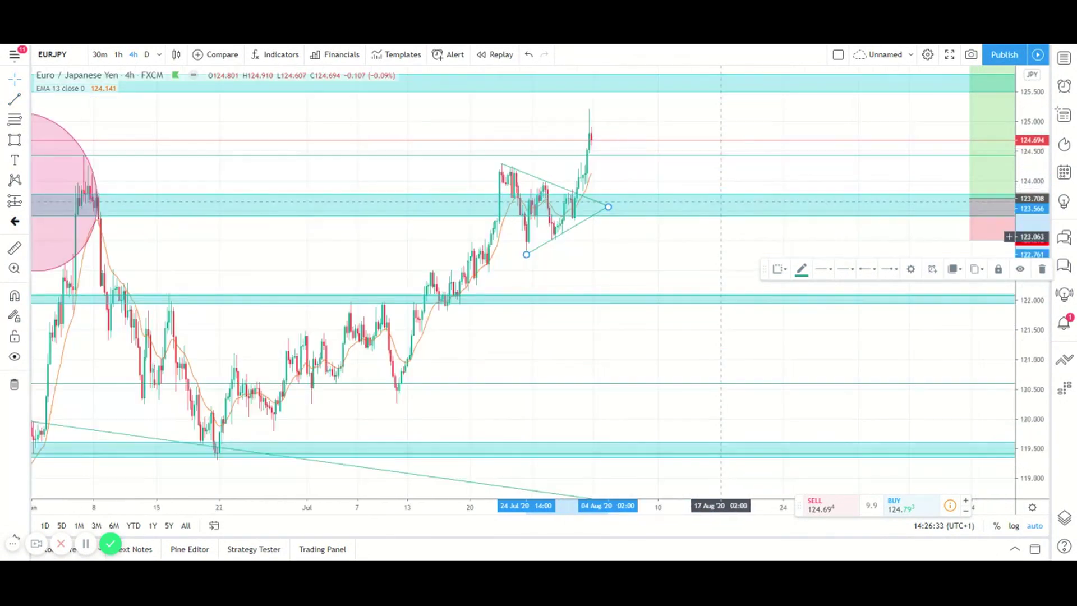
scroll(682, 265, up, 2)
Step: Delete the pink ellipse around the early-June peak
scroll(682, 264, down, 5)
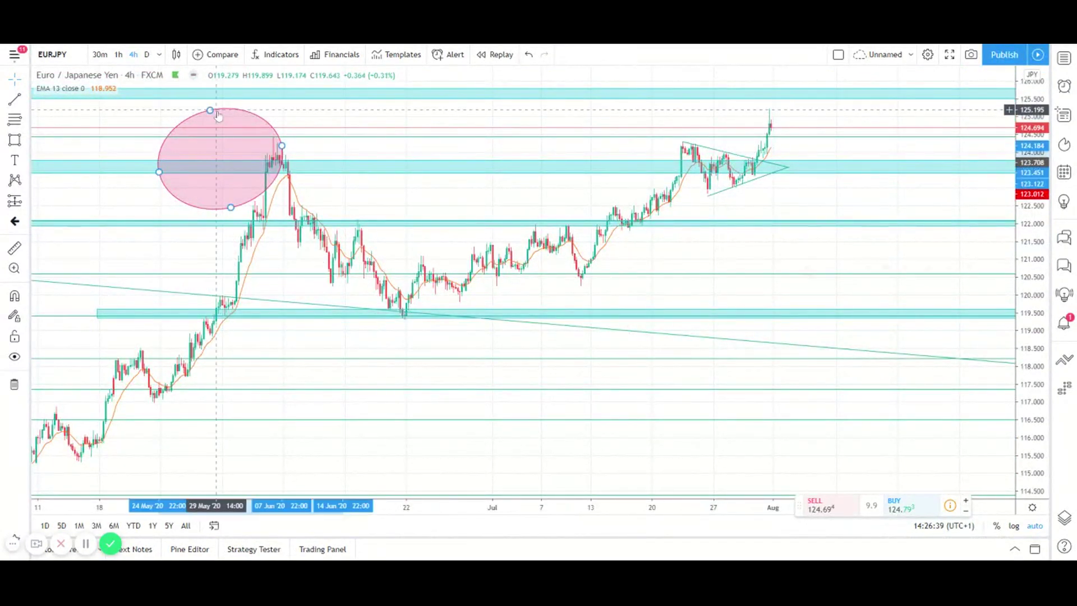
click(213, 113)
key(Delete)
Step: Delete the Fib Retracement from the chart
scroll(464, 301, down, 5)
scroll(814, 359, up, 2)
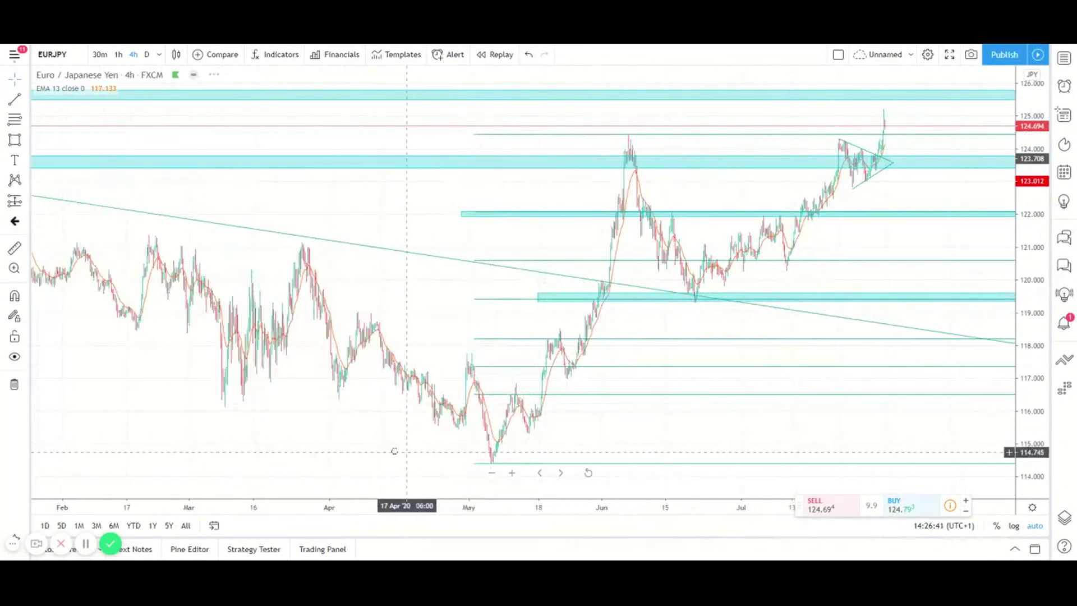
drag(1042, 279, 1042, 326)
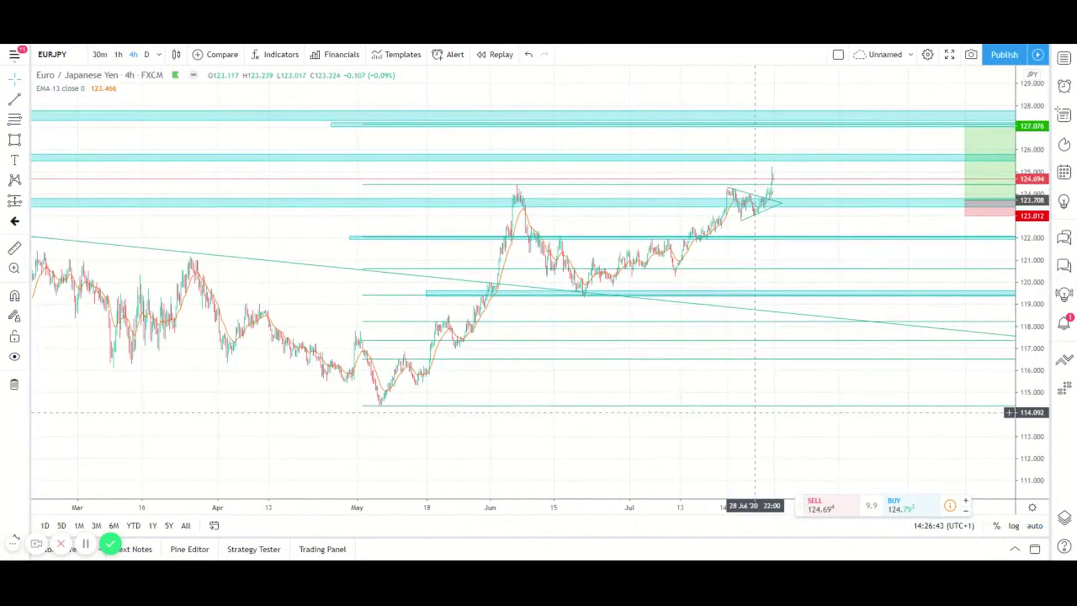
double_click(756, 407)
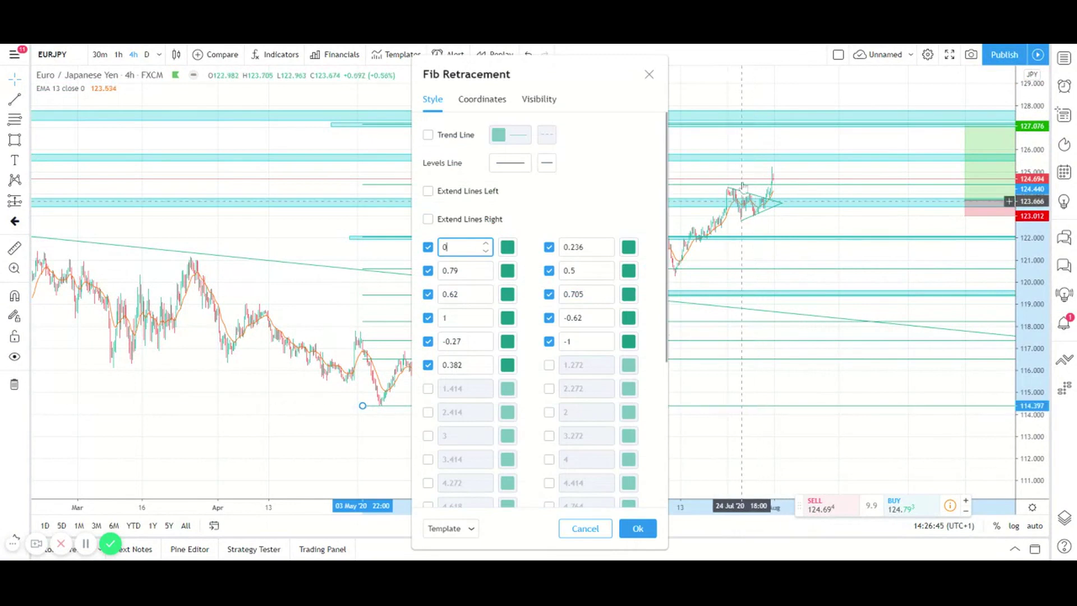
click(650, 74)
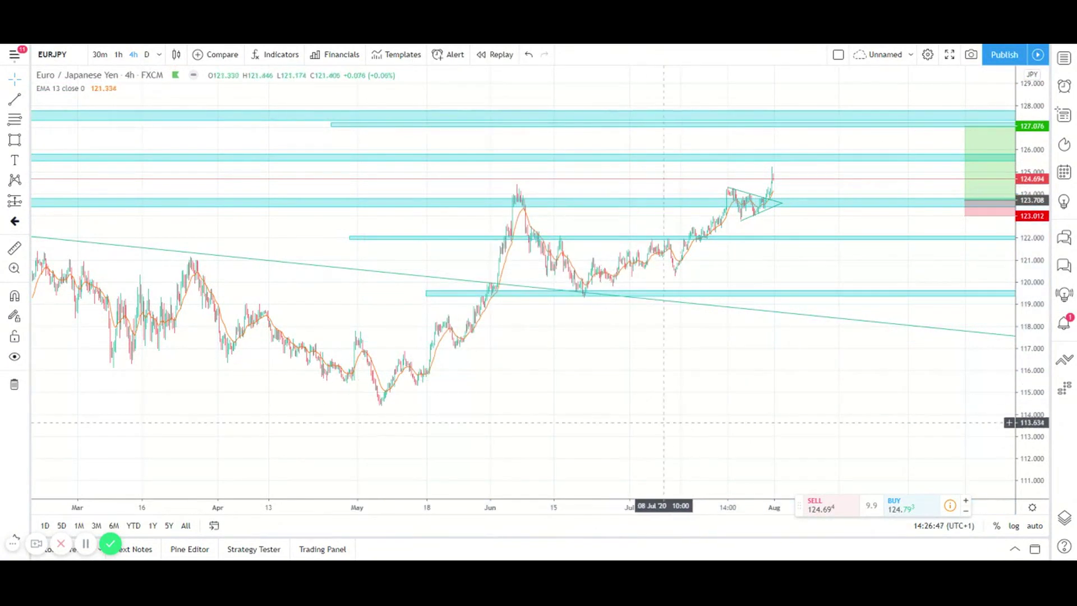
Step: Draw a red arrow below the uptrend, from about 113.8 in late May 2020 up to about 123.2 around 20 August
click(26, 99)
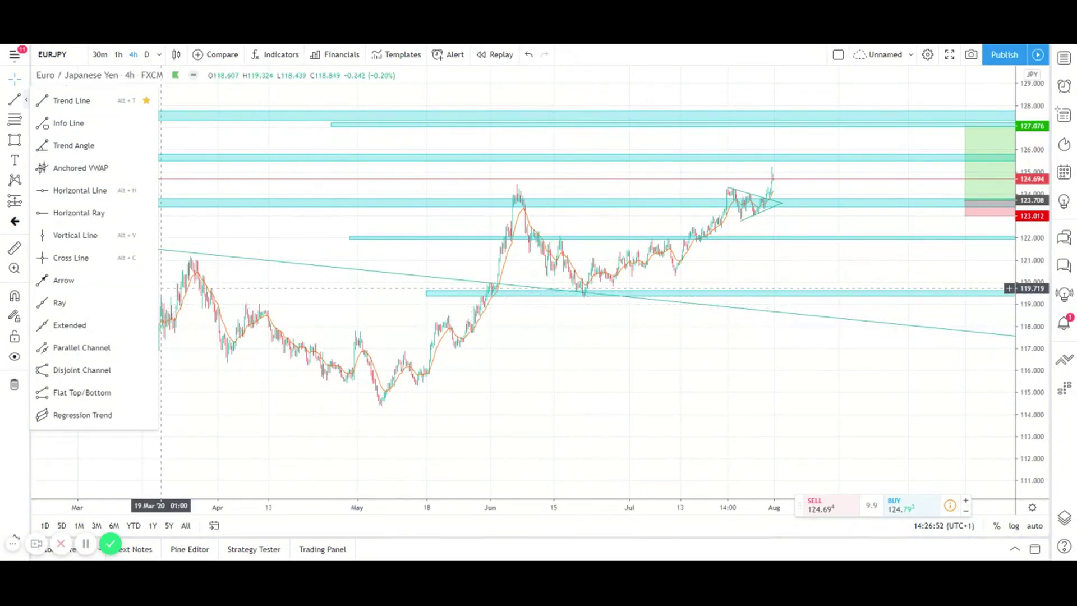
click(101, 280)
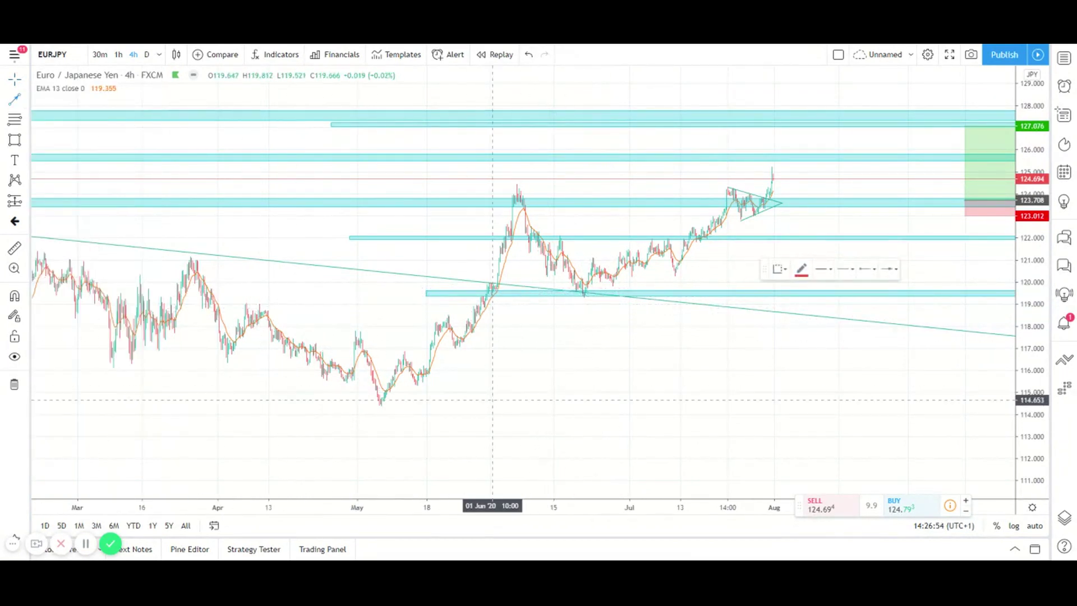
click(448, 420)
click(856, 212)
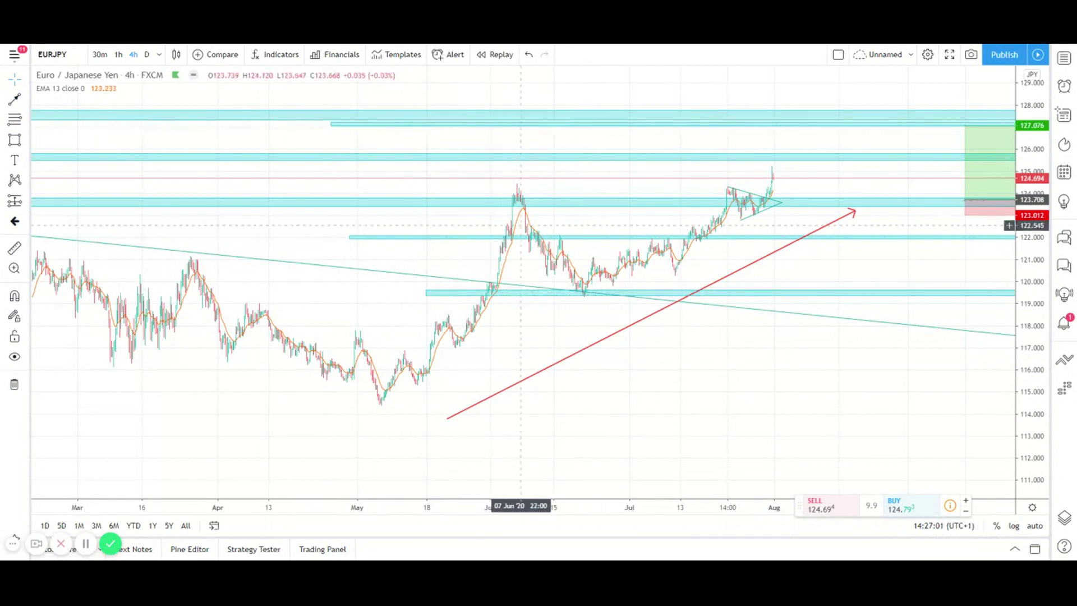
Step: Move the long position back to the breakout candle around 30 July 2020, with its entry at about 123.82 and stop at about 123.12
scroll(511, 180, down, 1)
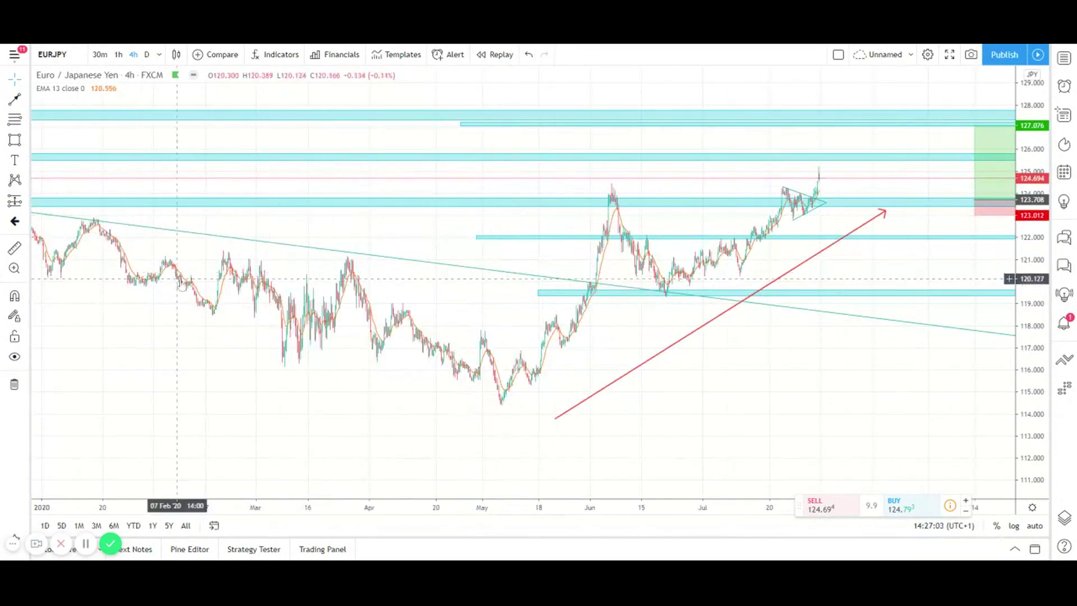
scroll(508, 271, down, 1)
scroll(506, 271, up, 3)
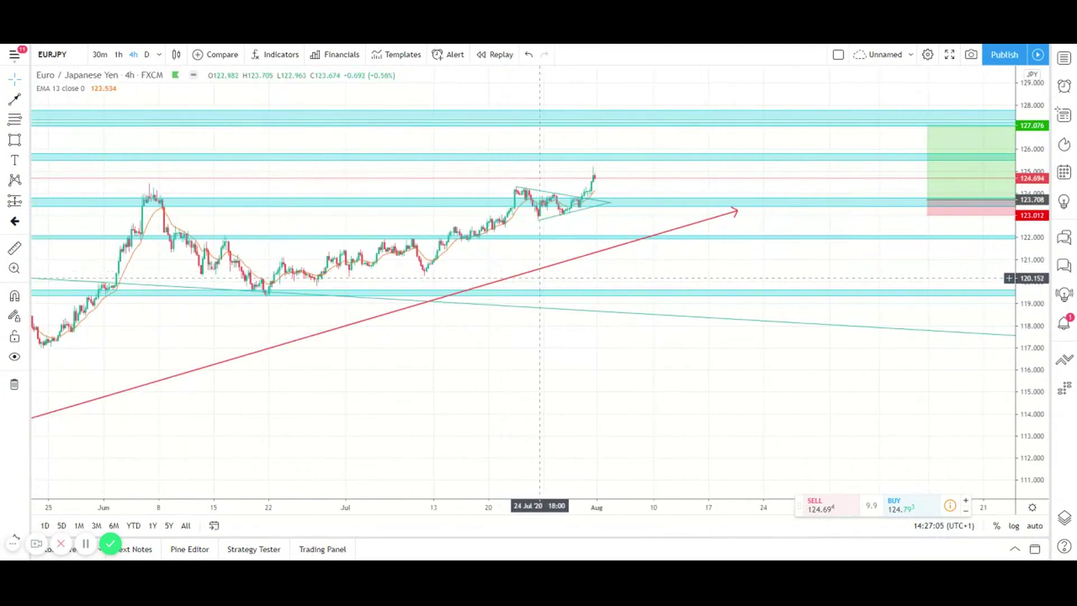
scroll(515, 277, down, 2)
drag(1024, 251, 1023, 224)
scroll(807, 441, up, 2)
scroll(599, 369, up, 1)
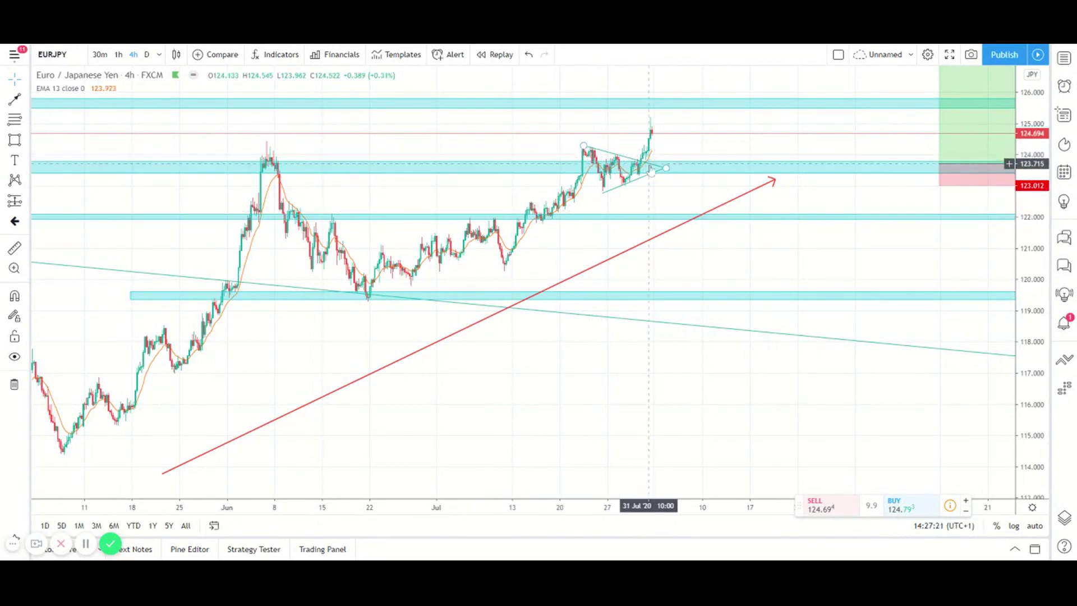
mouse_move(951, 188)
mouse_down()
mouse_move(637, 178)
mouse_move(650, 179)
mouse_up()
click(668, 204)
Step: Examine the uptrend since May, the late-July triangle and the breakout into the long position on the 4-hour chart
scroll(664, 205, down, 4)
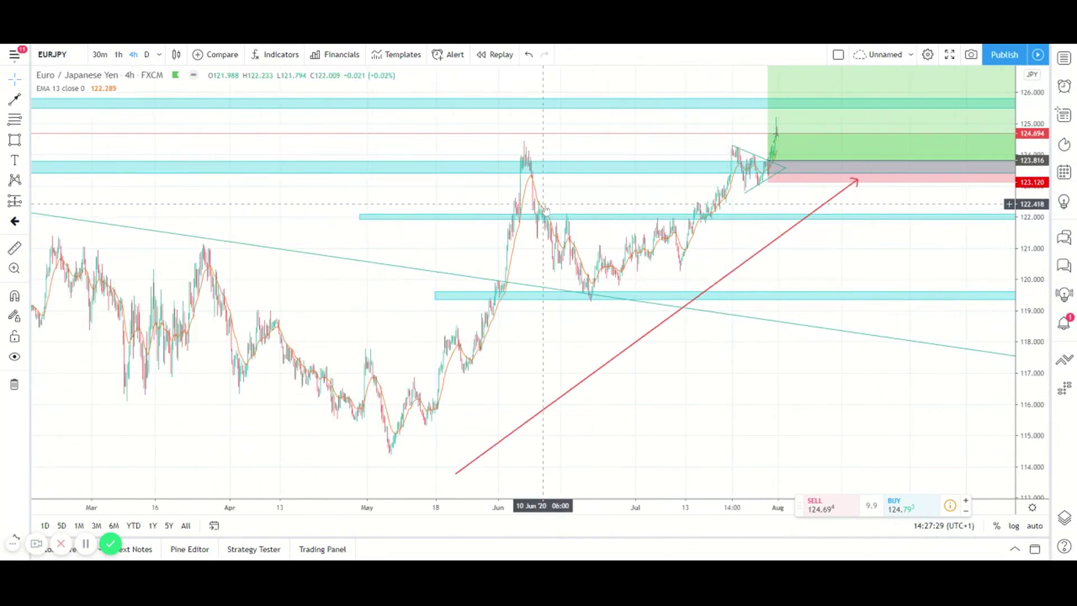
scroll(544, 207, up, 5)
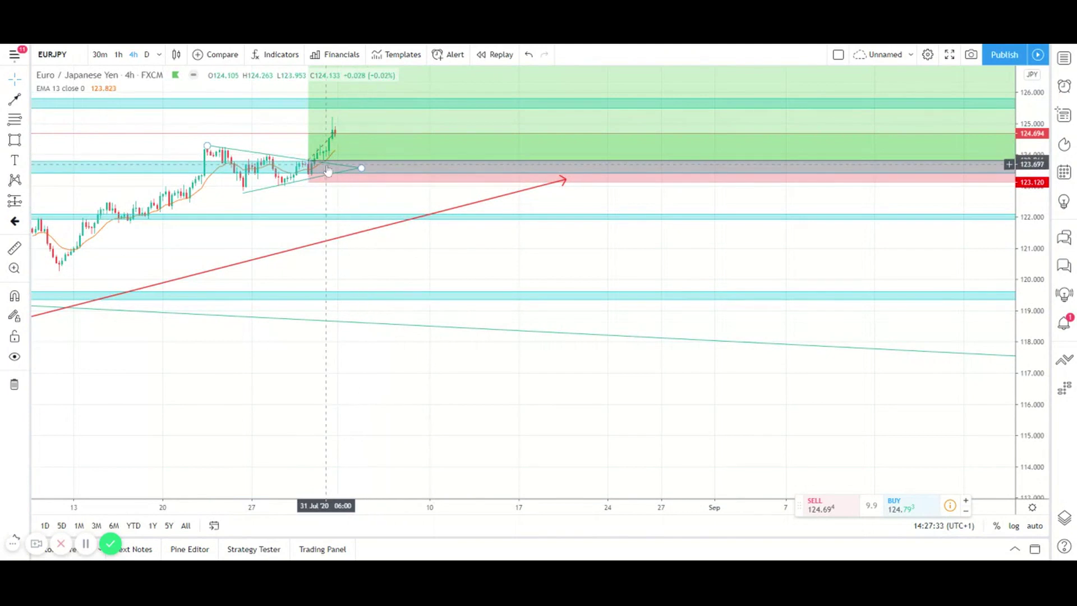
scroll(328, 171, down, 2)
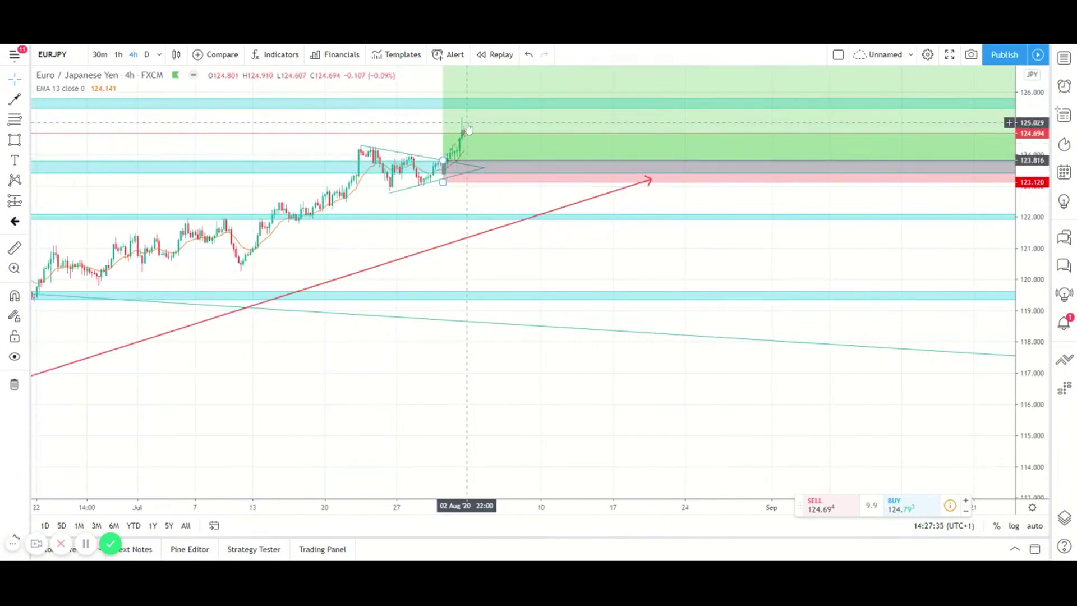
scroll(493, 179, down, 5)
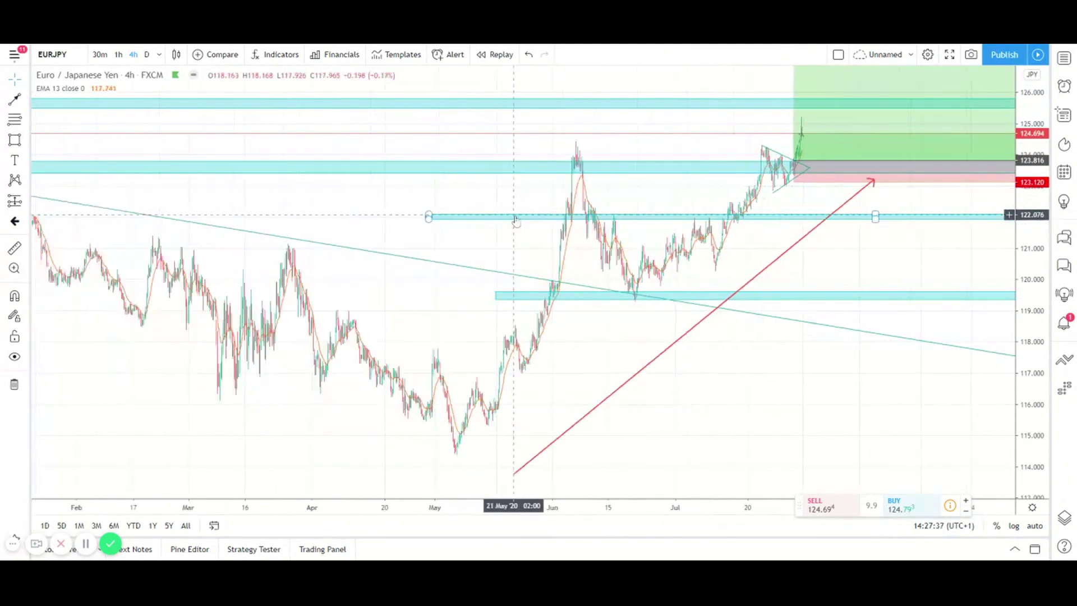
scroll(515, 221, down, 1)
drag(222, 149, 163, 150)
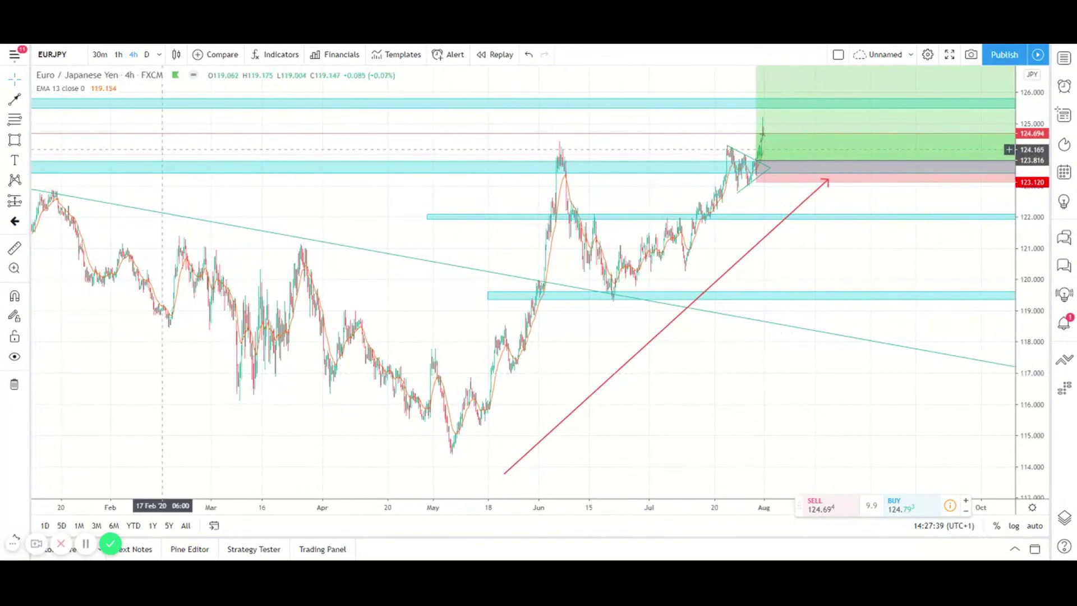
scroll(762, 189, up, 3)
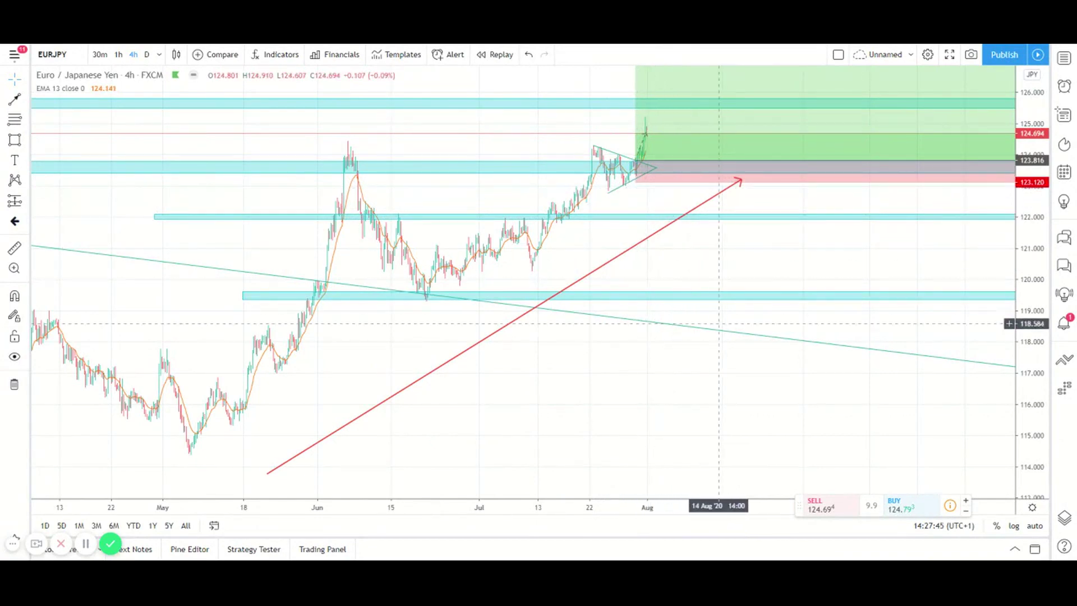
scroll(730, 312, down, 2)
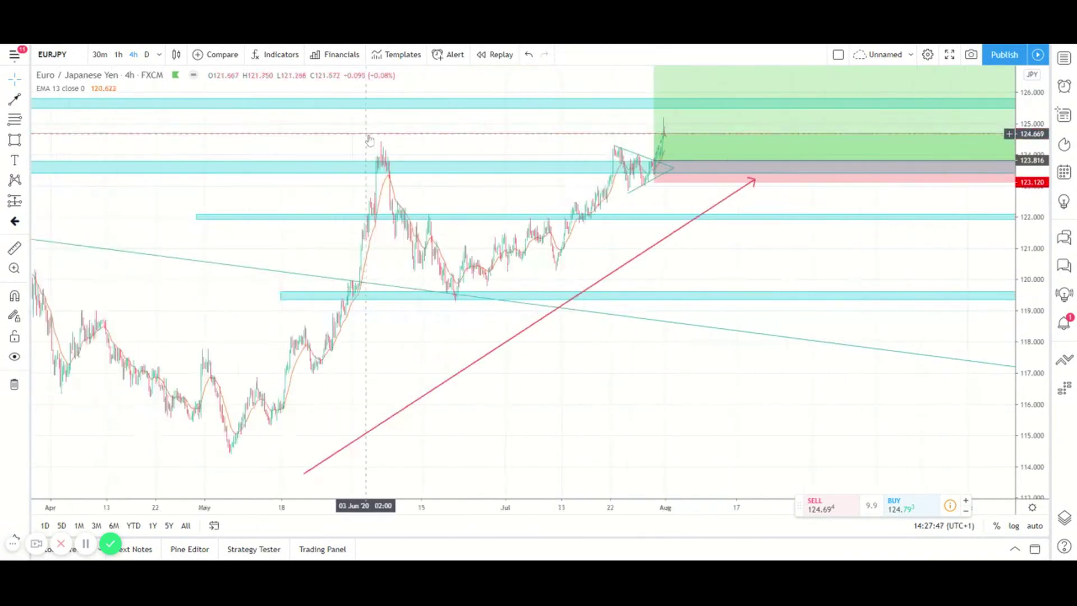
scroll(601, 191, down, 3)
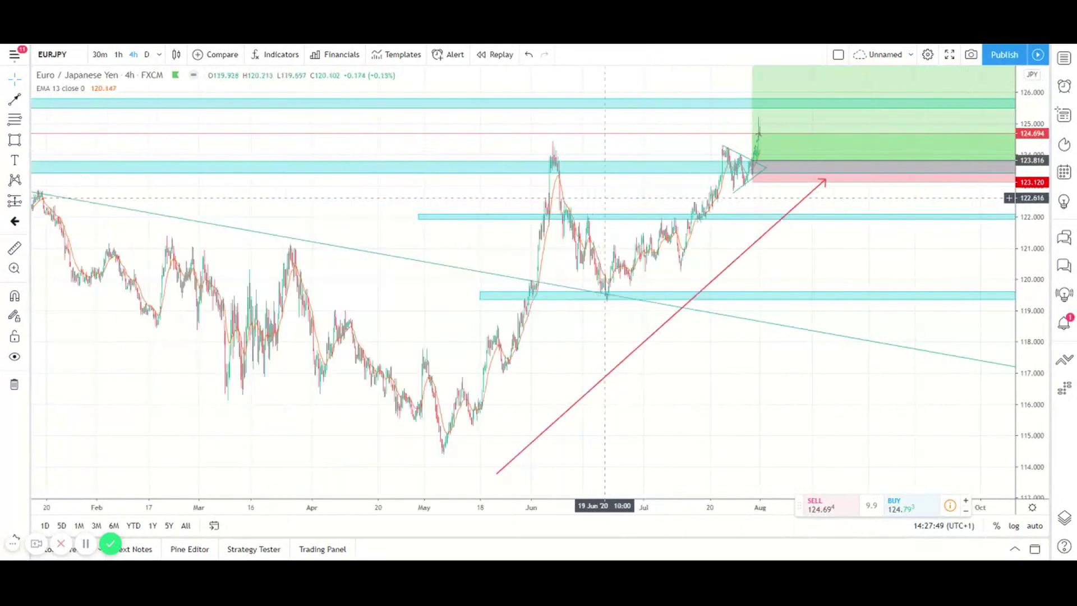
drag(1017, 217, 1018, 230)
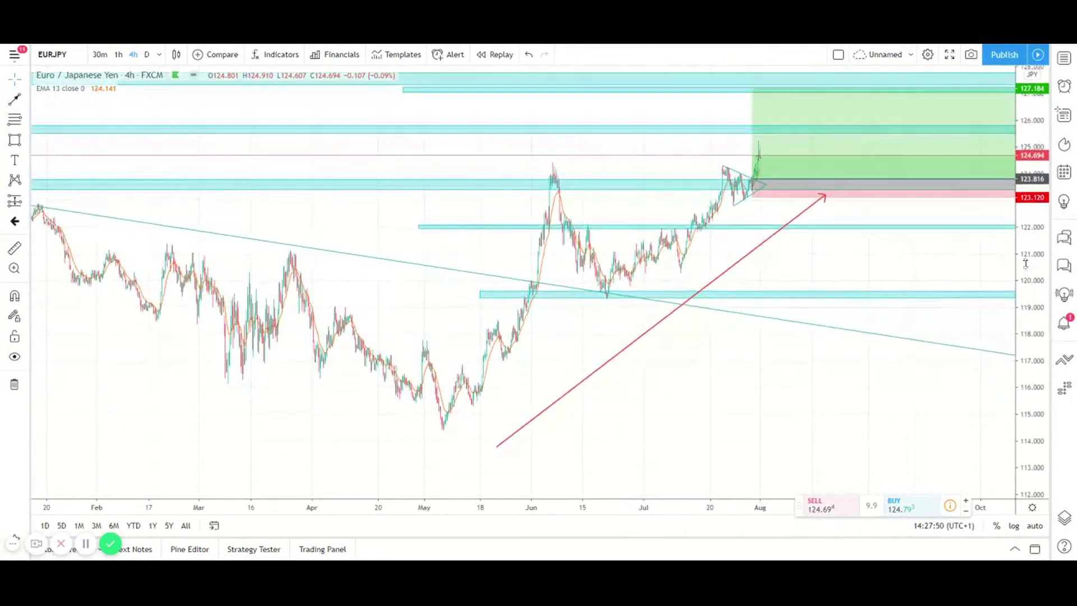
scroll(751, 201, up, 3)
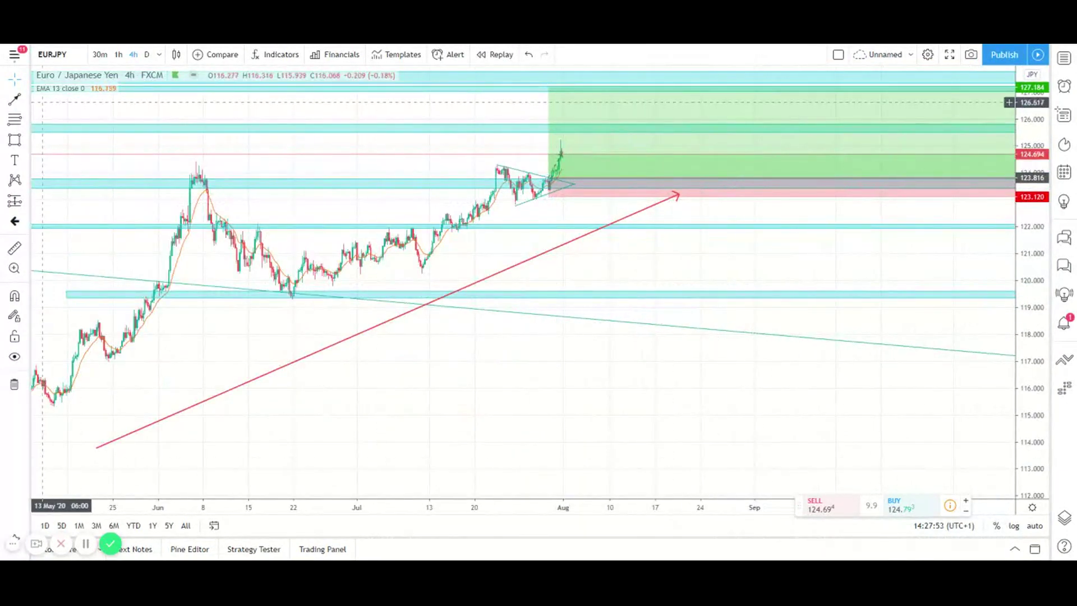
Step: On the 1 day timeframe, shorten the long position to end in late December 2020 and raise its stop to 123.278
click(147, 54)
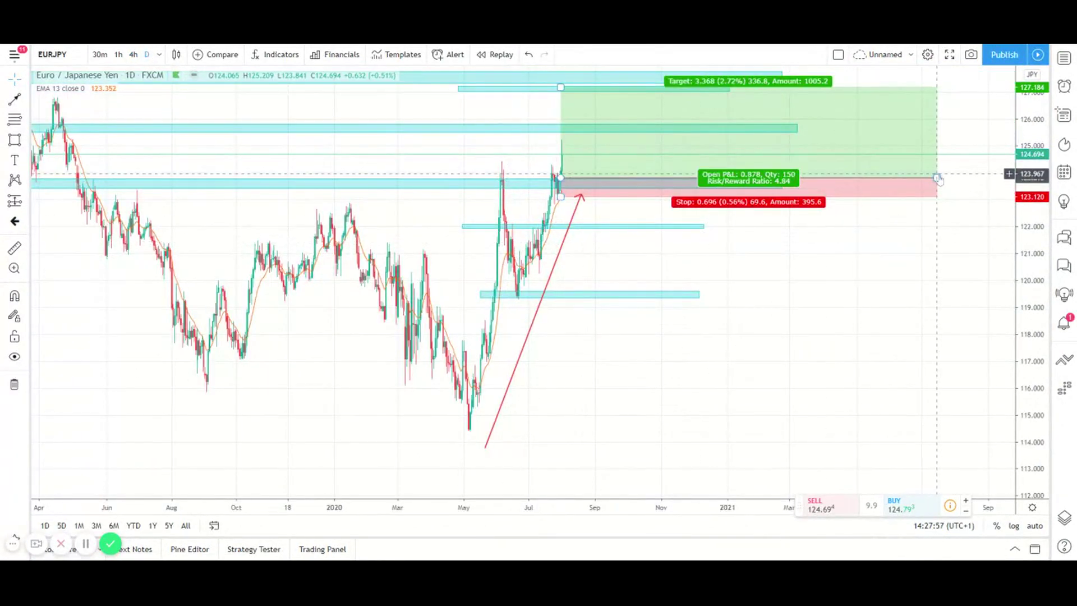
drag(937, 177, 708, 181)
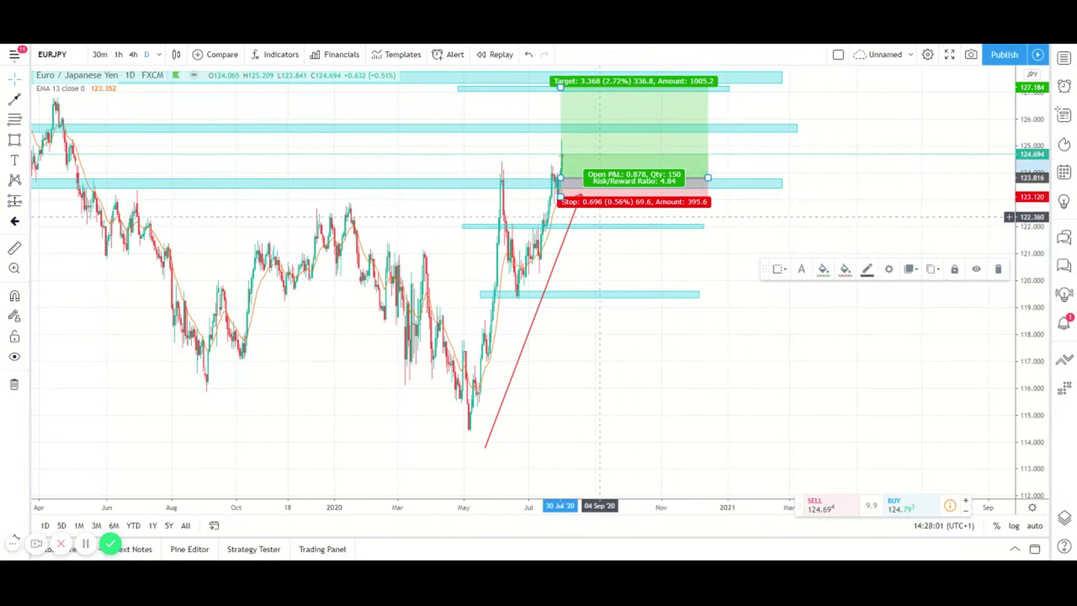
drag(564, 194, 563, 192)
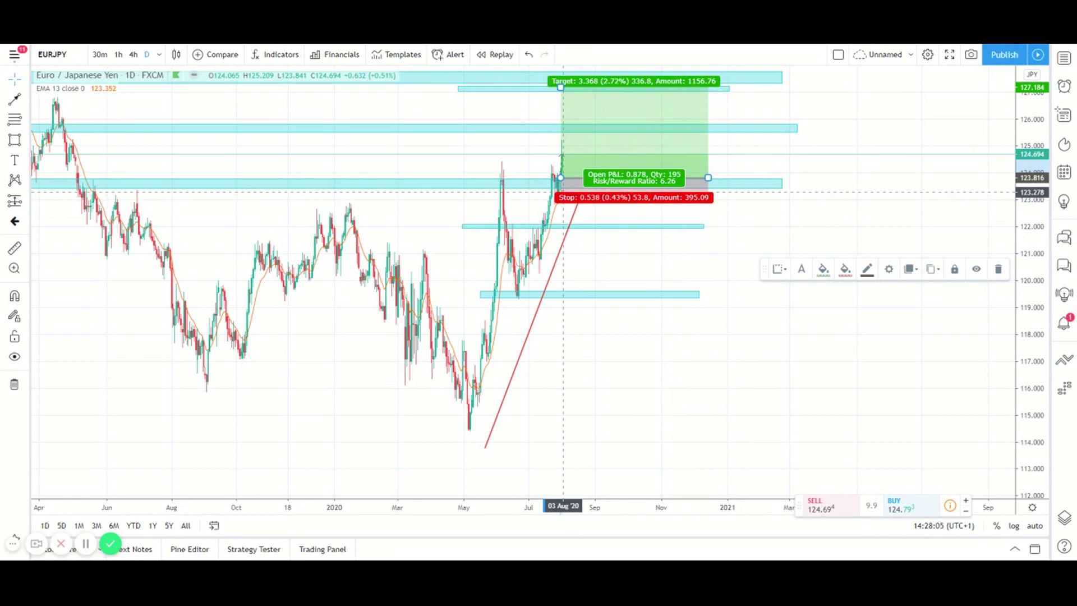
click(743, 207)
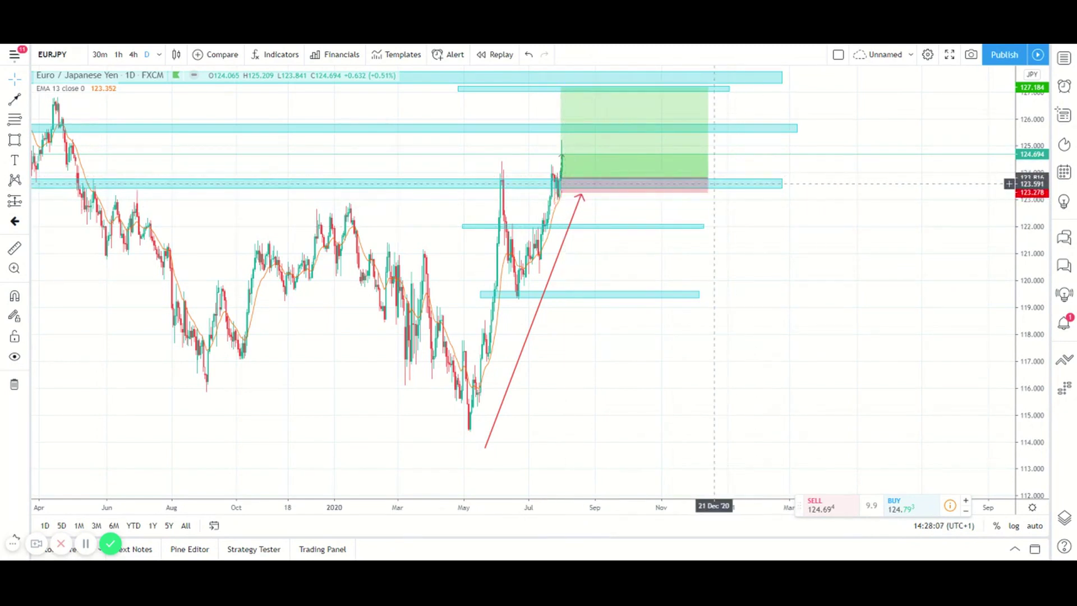
drag(708, 185, 721, 185)
click(732, 224)
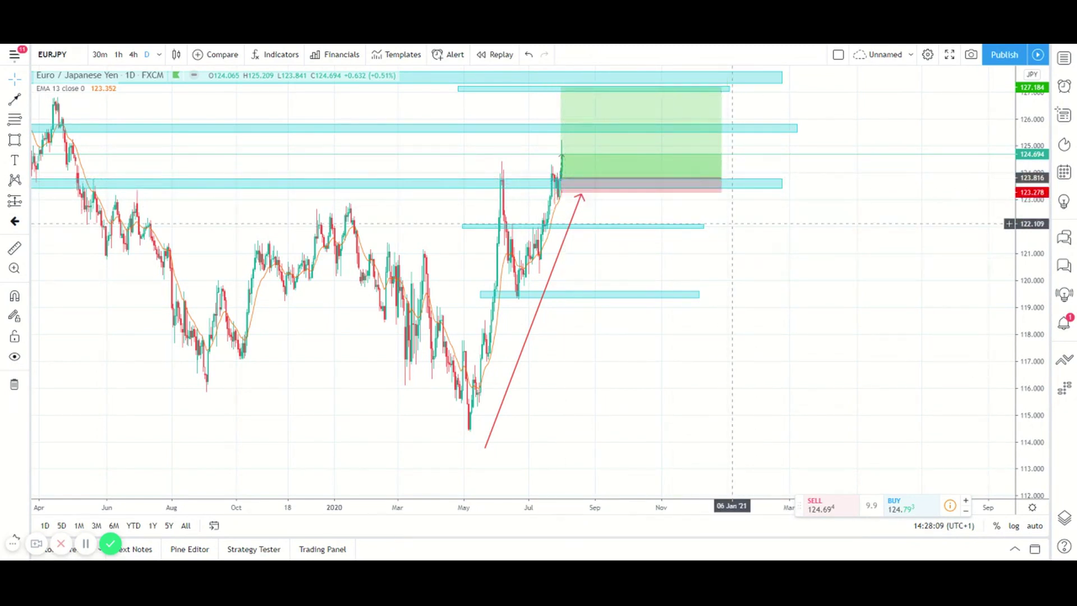
Step: Switch the chart to the 1 week timeframe
scroll(558, 269, down, 5)
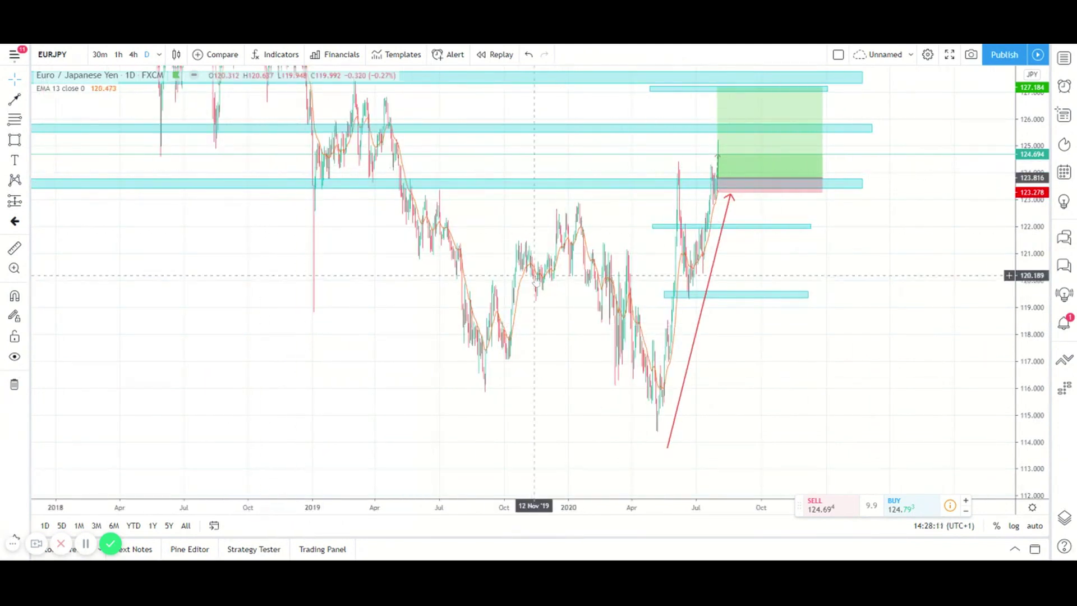
scroll(535, 275, up, 5)
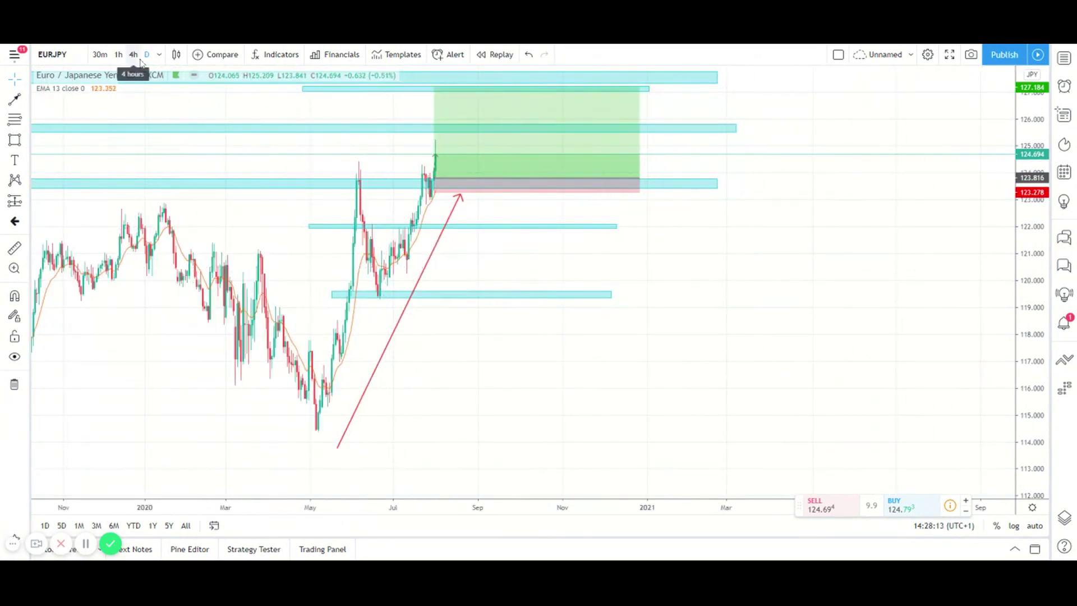
click(156, 54)
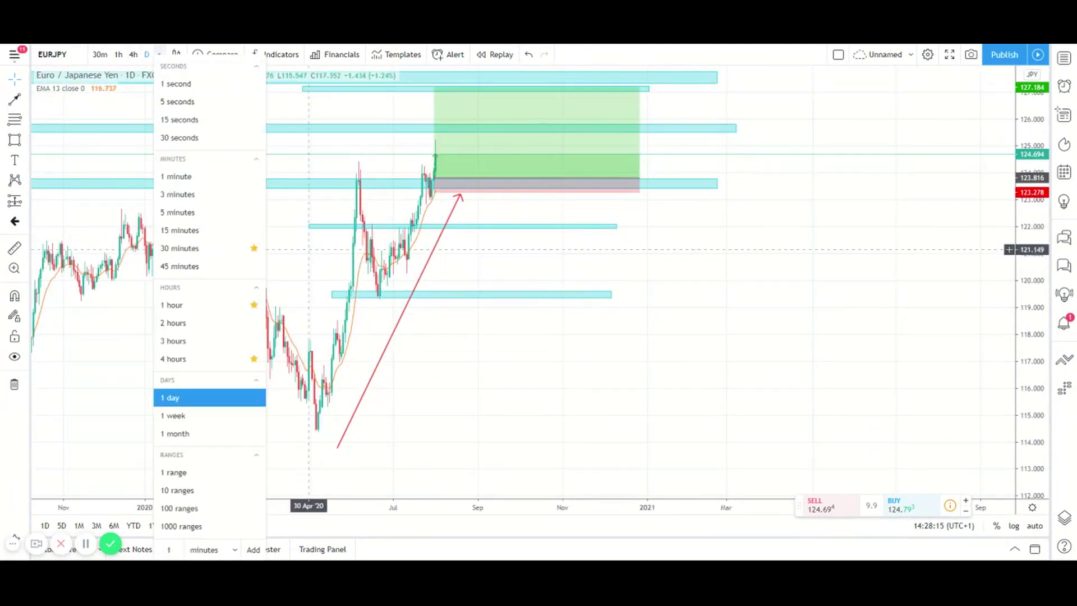
click(225, 414)
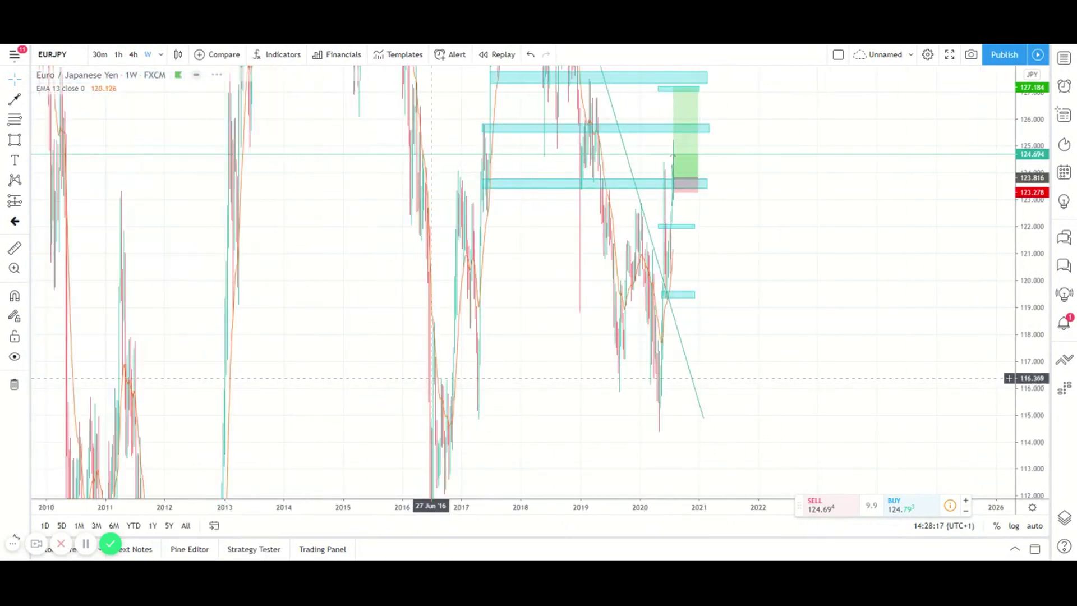
scroll(769, 336, up, 6)
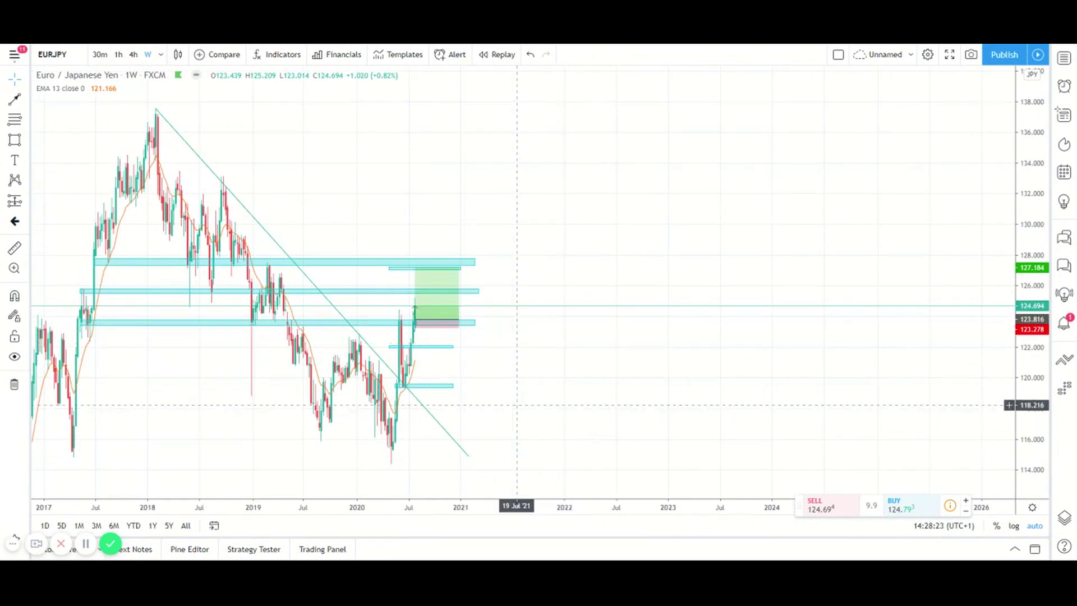
Step: Examine the long position against the horizontal zones and the broken downtrend line on the 1 week chart
scroll(593, 310, down, 3)
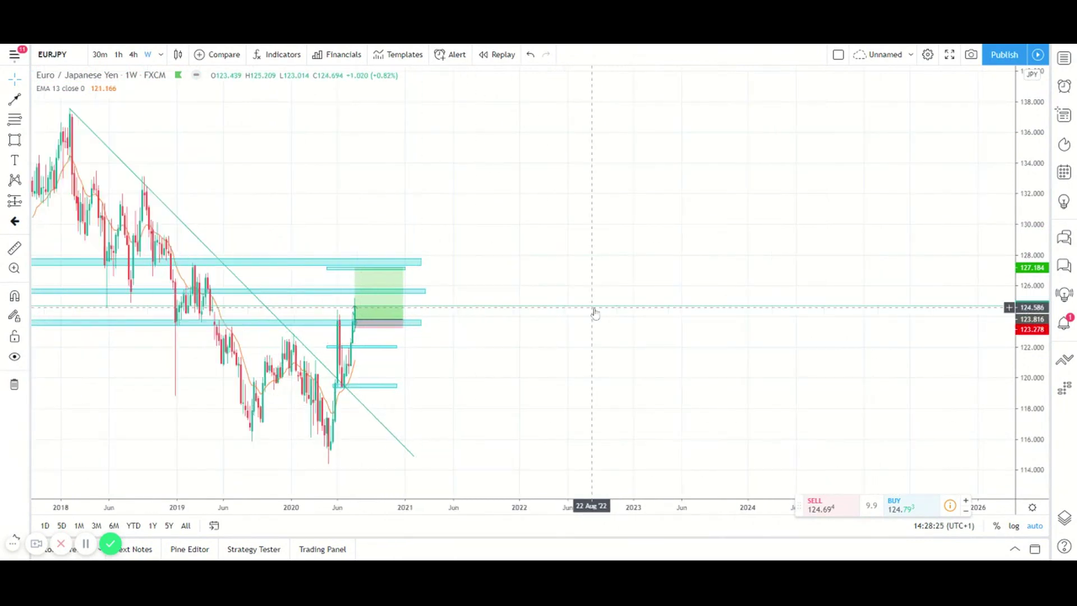
scroll(596, 318, up, 2)
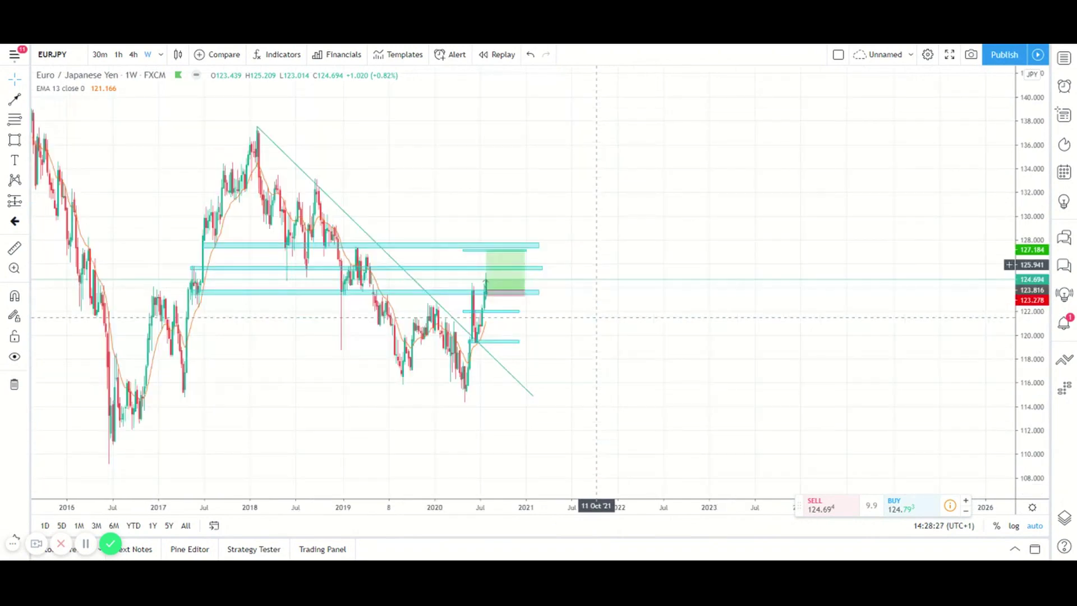
scroll(596, 318, up, 2)
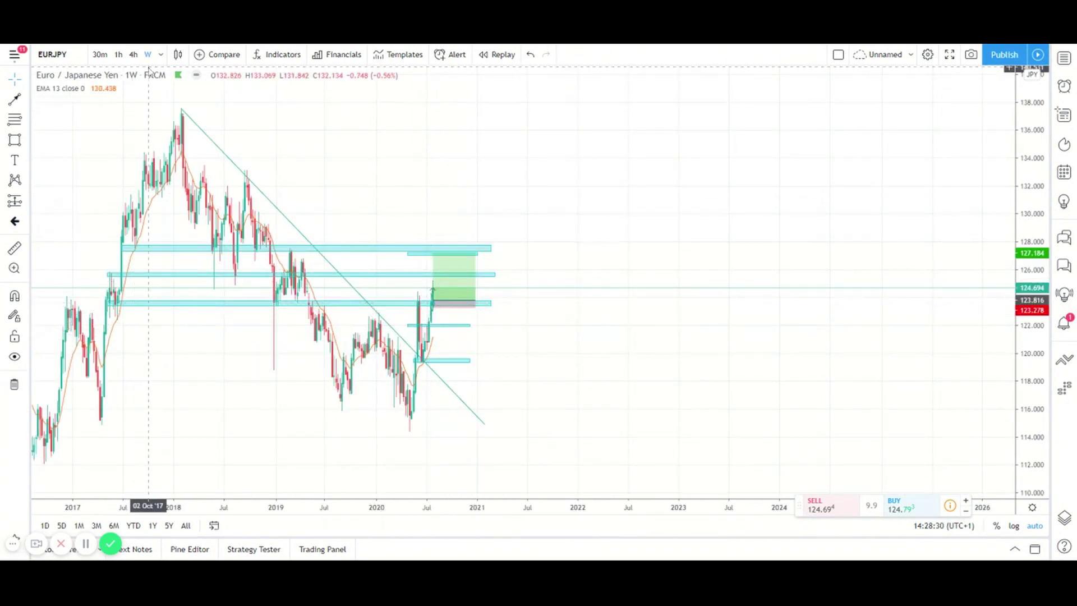
Step: Switch to the 4-hour timeframe and examine the uptrend, the late-July triangle and the breakout entry
text(240)
key(Return)
scroll(432, 242, down, 3)
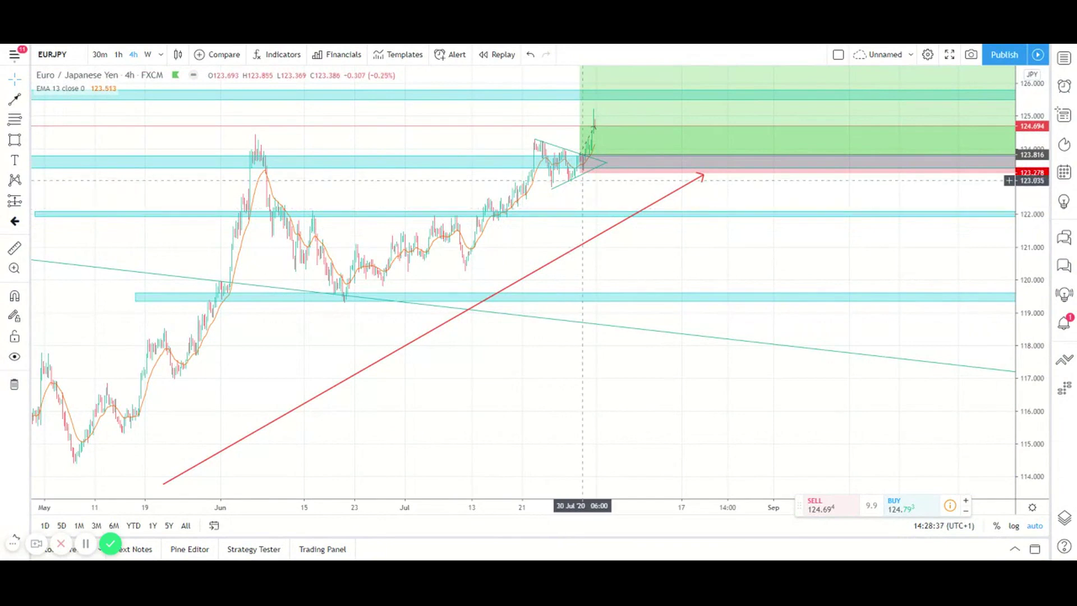
scroll(570, 205, up, 2)
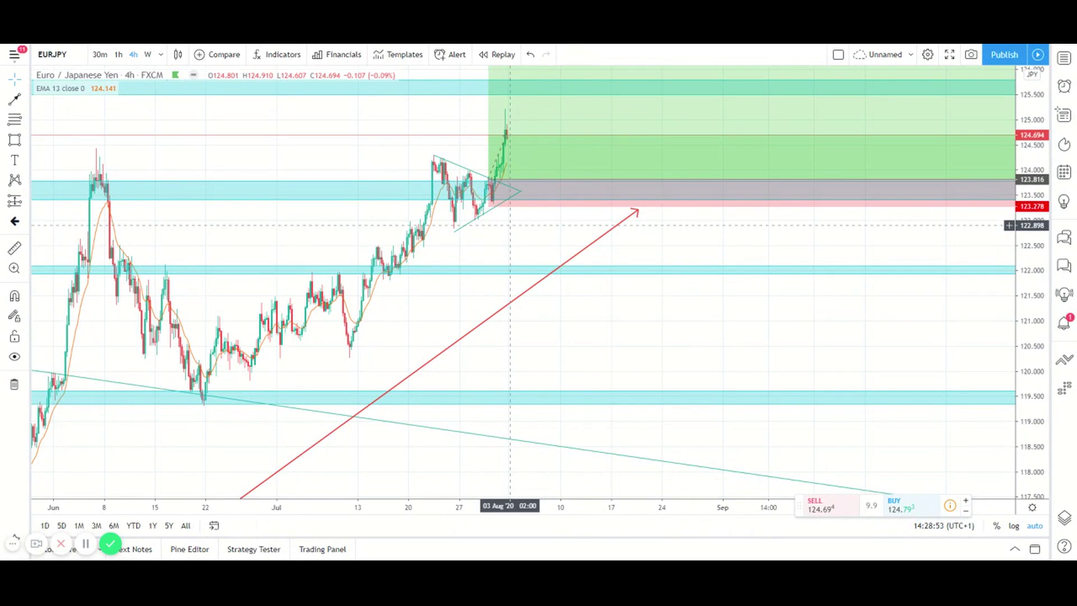
scroll(510, 225, down, 2)
scroll(561, 242, down, 2)
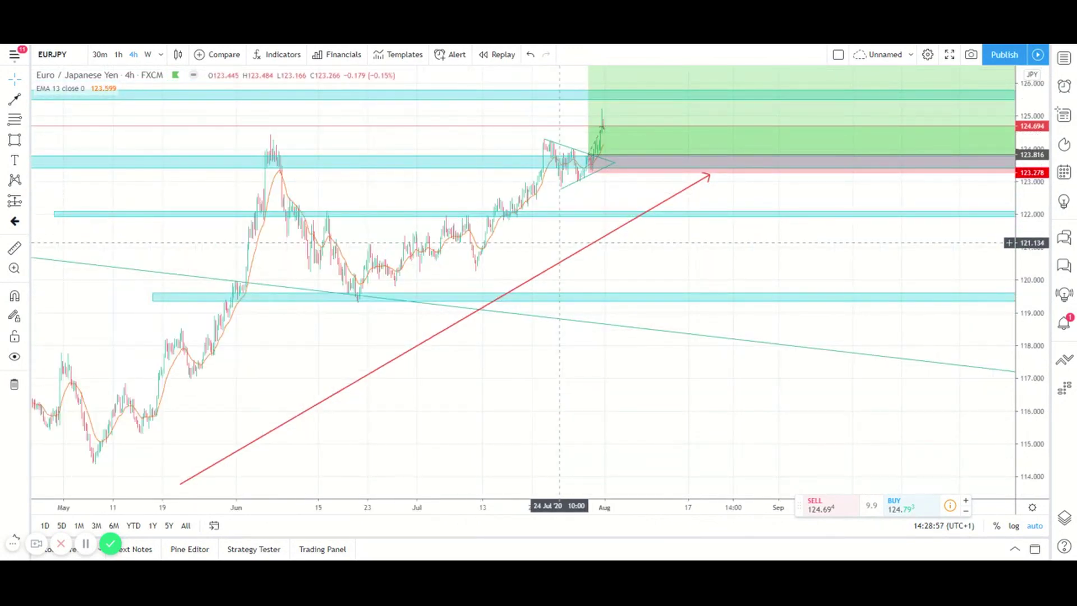
scroll(559, 242, down, 2)
scroll(552, 239, up, 4)
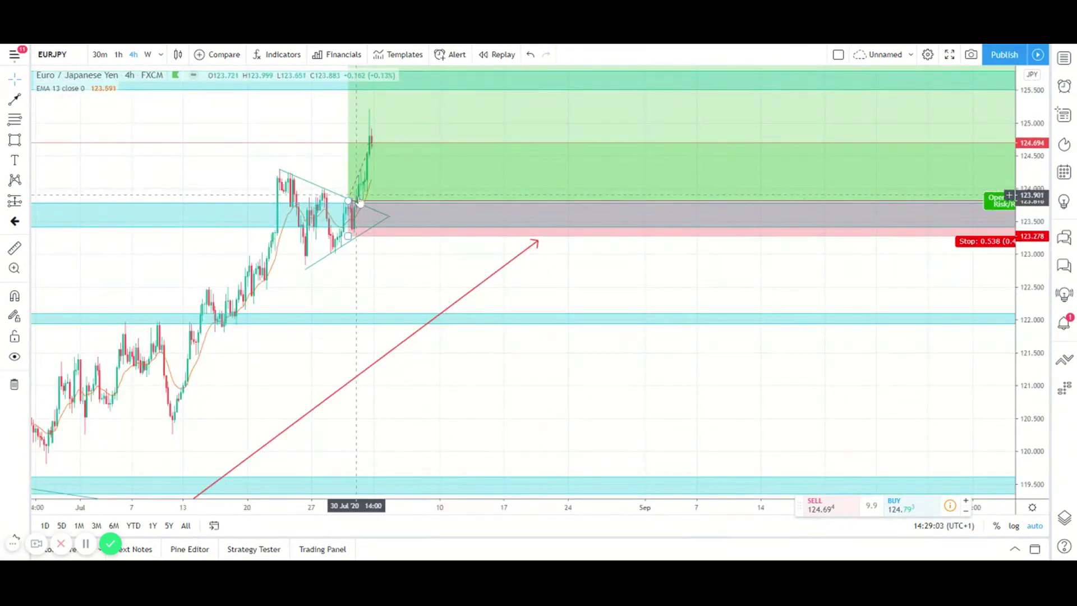
Step: Inspect the triangle breakout and the long position's entry on the 30-minute timeframe, and return to the 4-hour timeframe
click(100, 55)
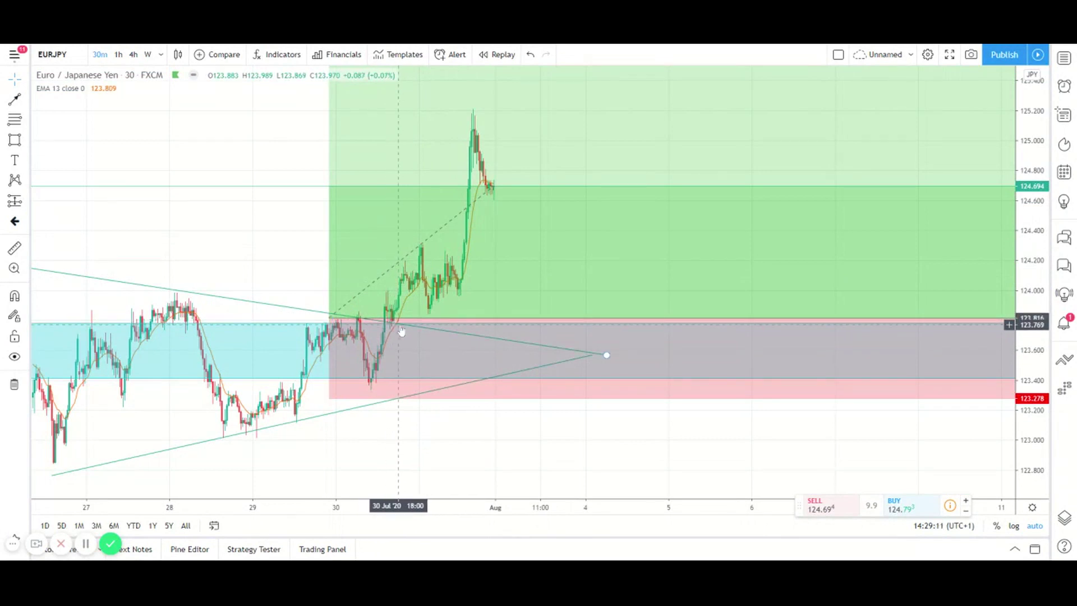
scroll(402, 331, up, 2)
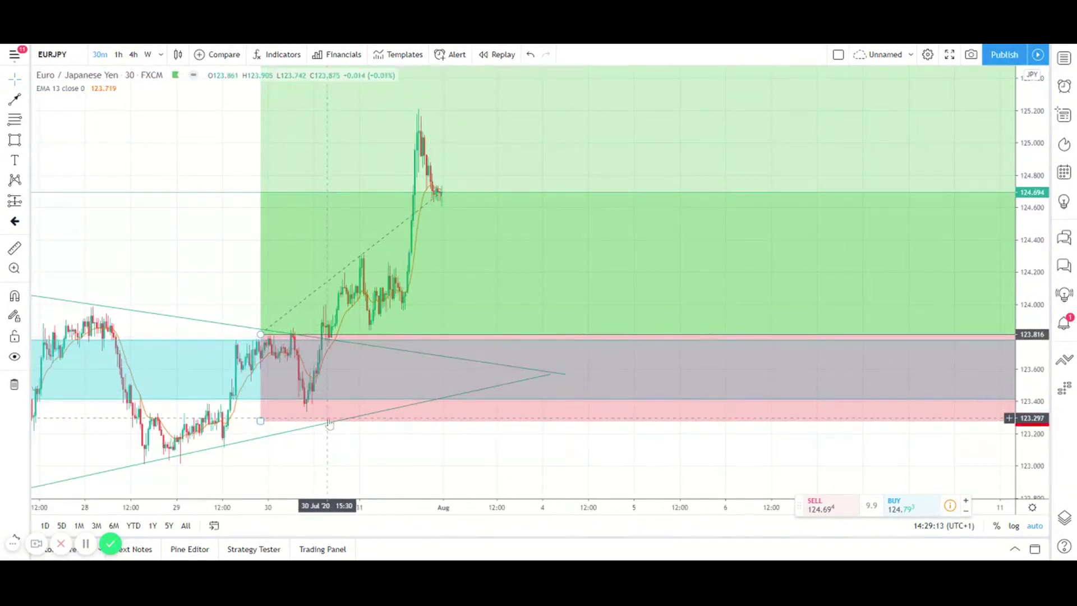
click(131, 60)
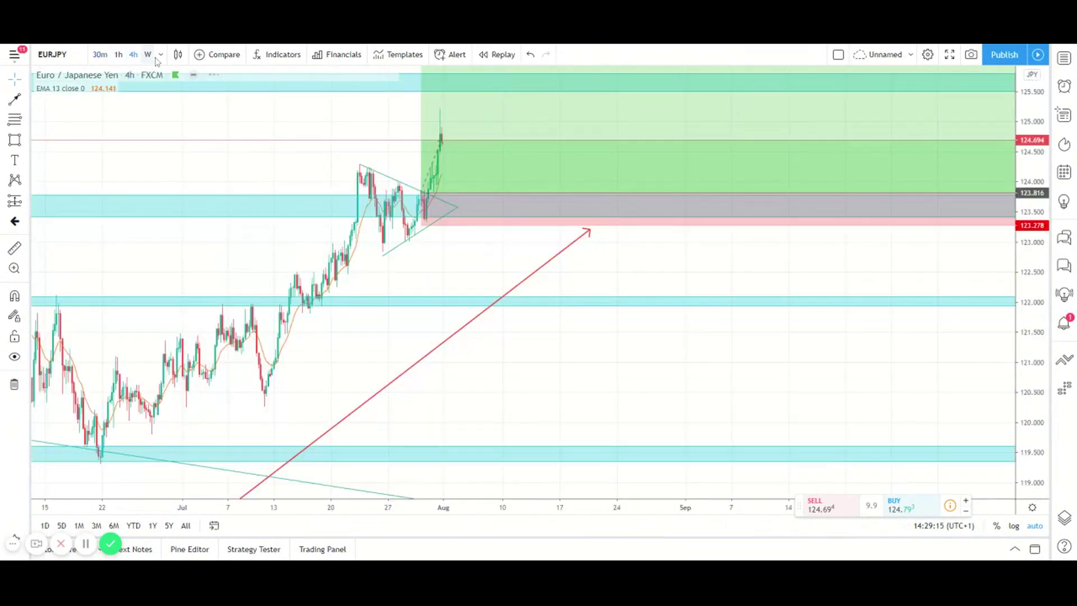
Step: Switch to the 1 week timeframe and review the long position's target relative to the upper zones
click(147, 58)
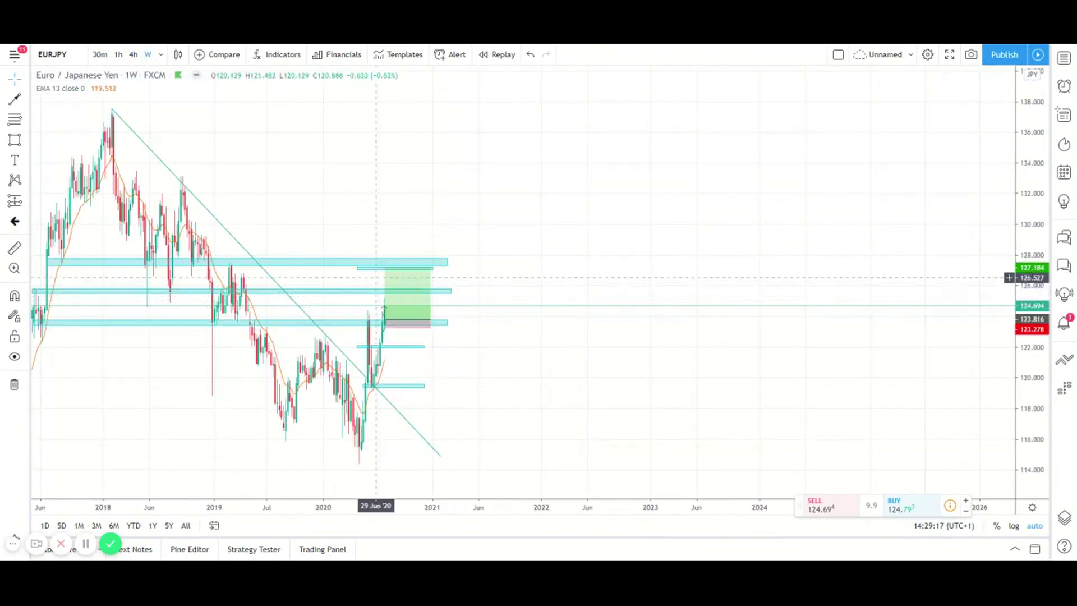
scroll(108, 264, down, 2)
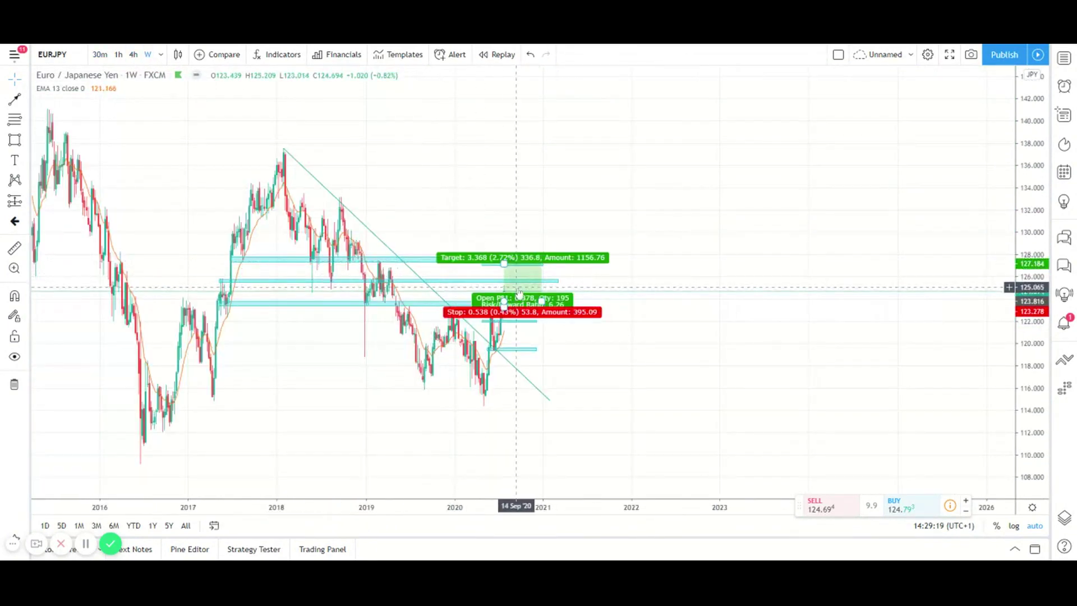
scroll(519, 292, up, 2)
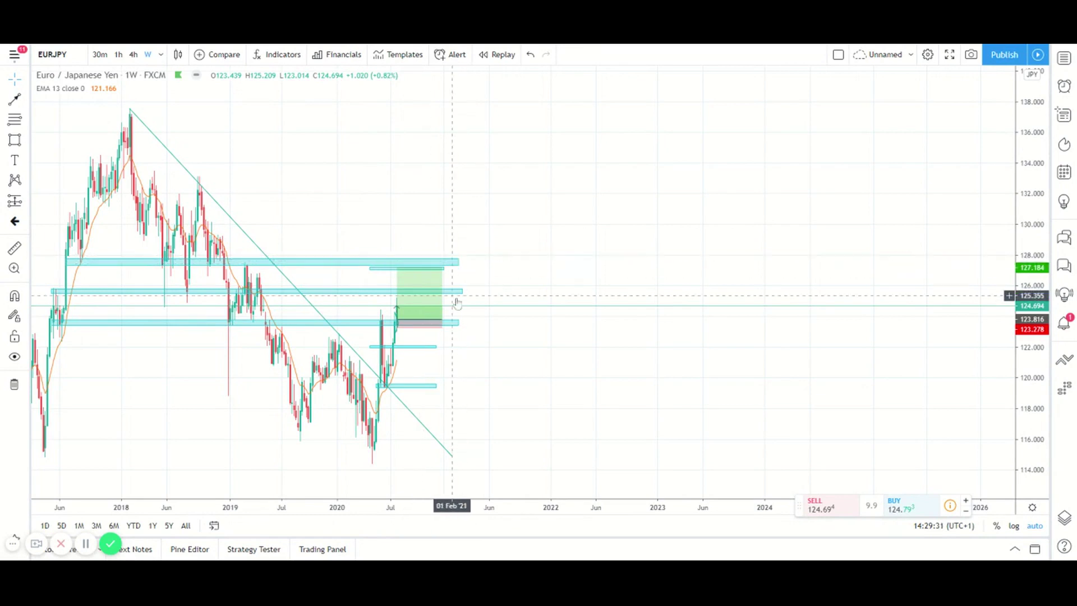
click(403, 280)
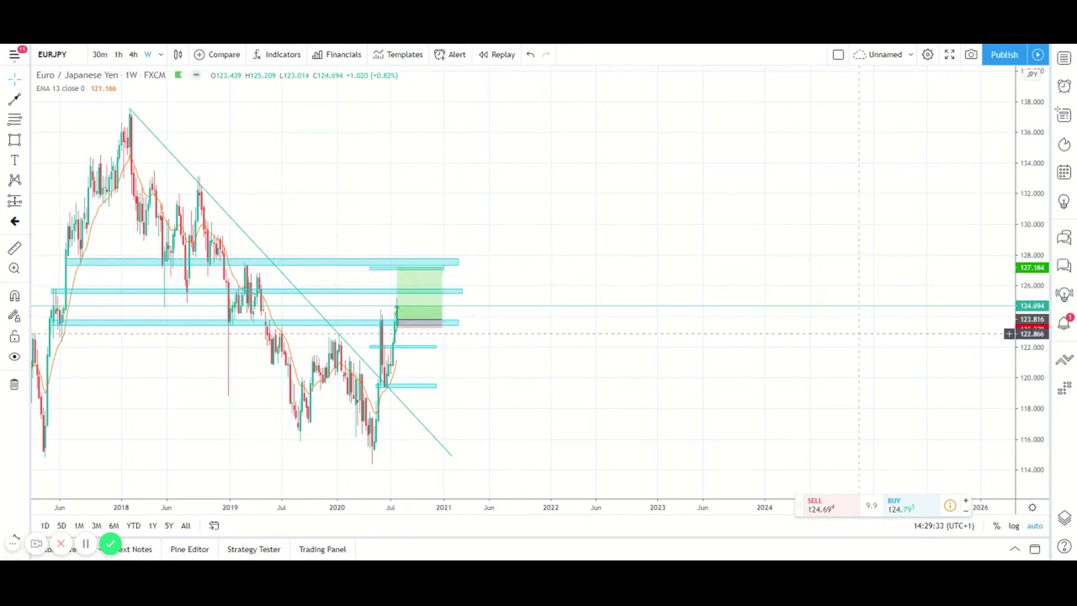
scroll(251, 247, down, 2)
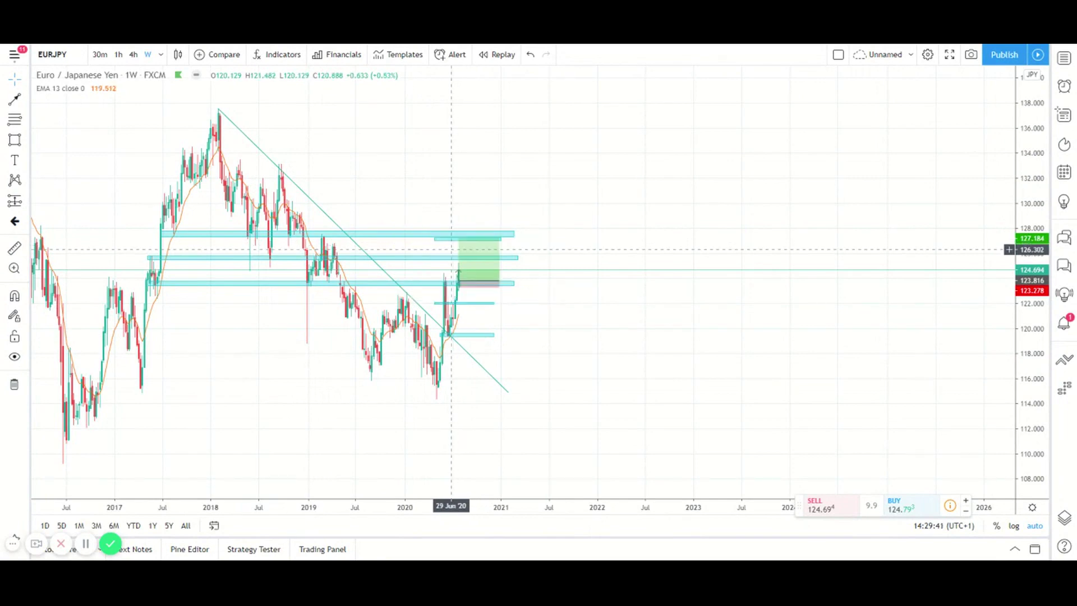
Step: Return to the 4-hour timeframe and examine the rise from the May low to the late-July triangle breakout
click(133, 54)
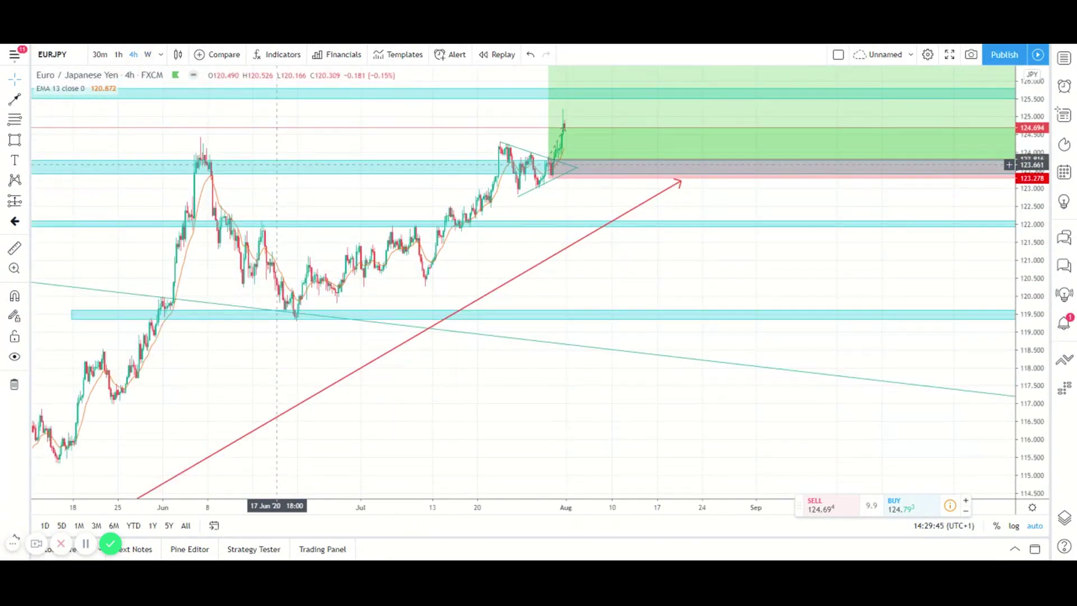
scroll(275, 157, down, 5)
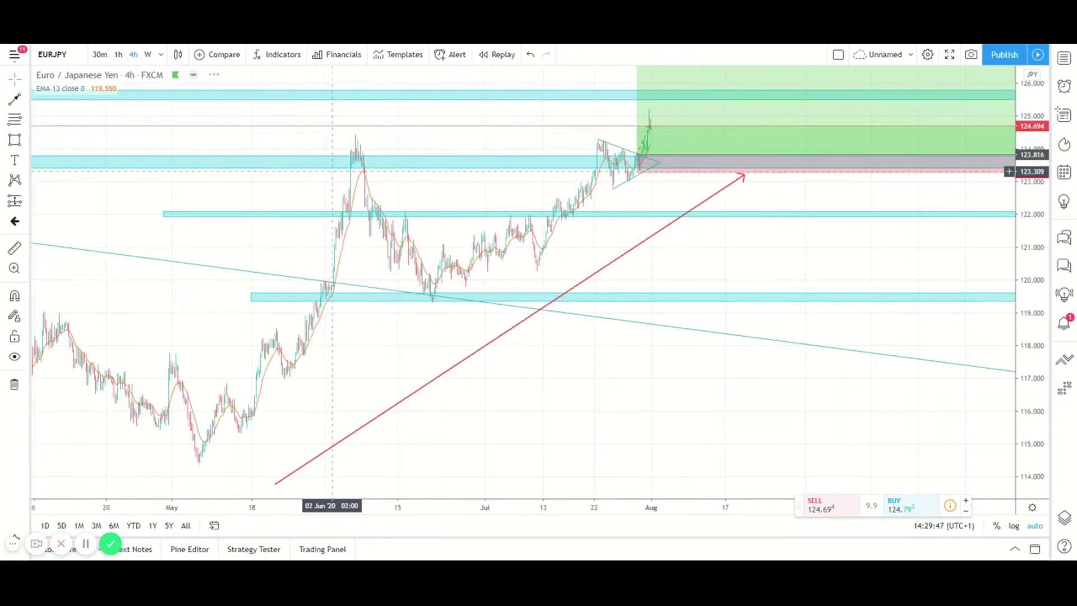
scroll(736, 415, right, 3)
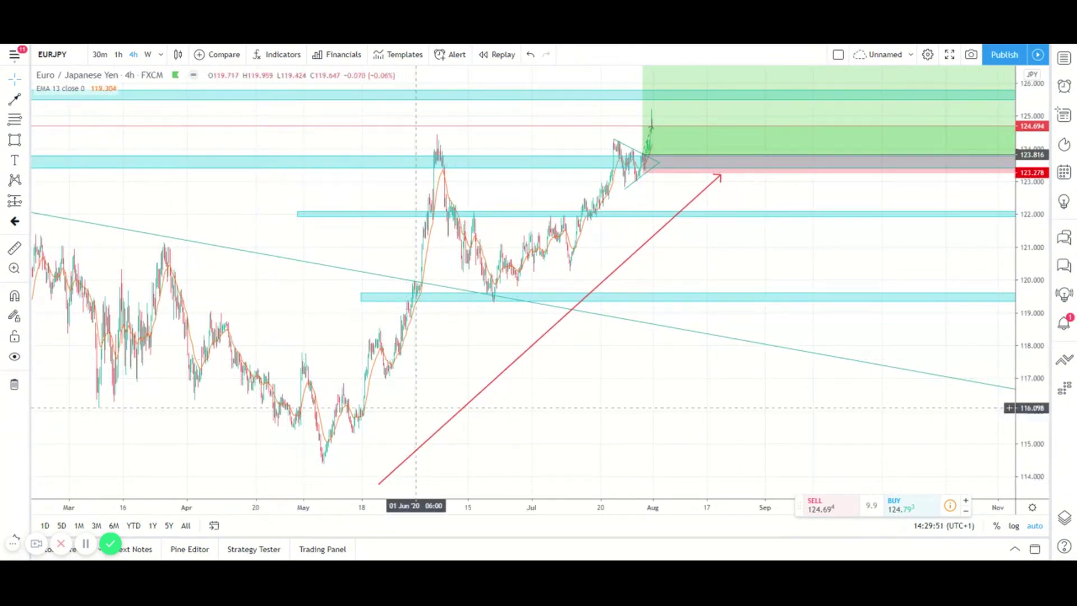
mouse_move(856, 126)
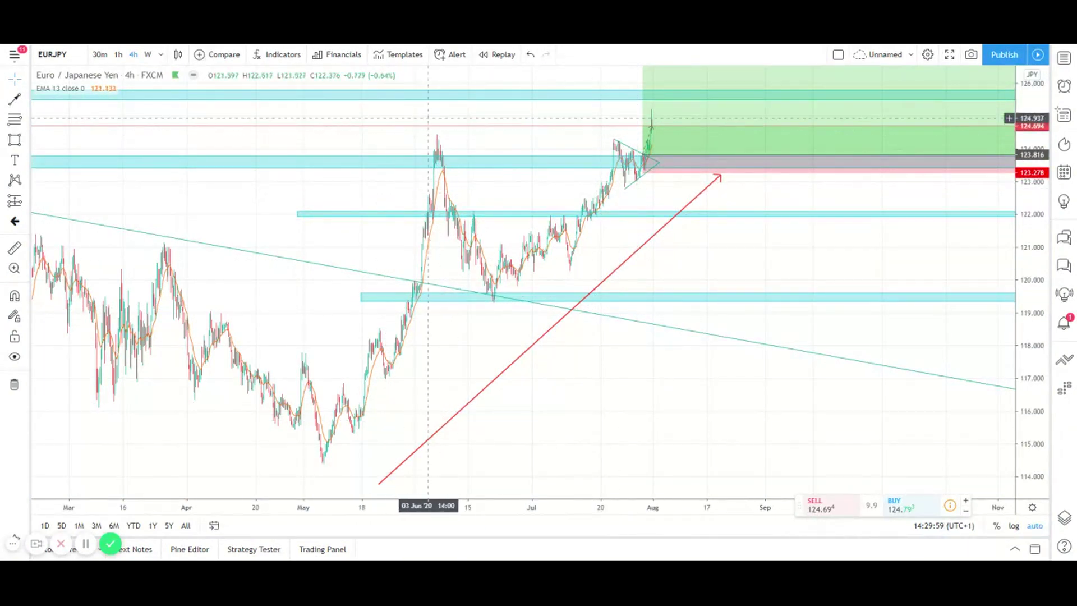
scroll(561, 135, down, 2)
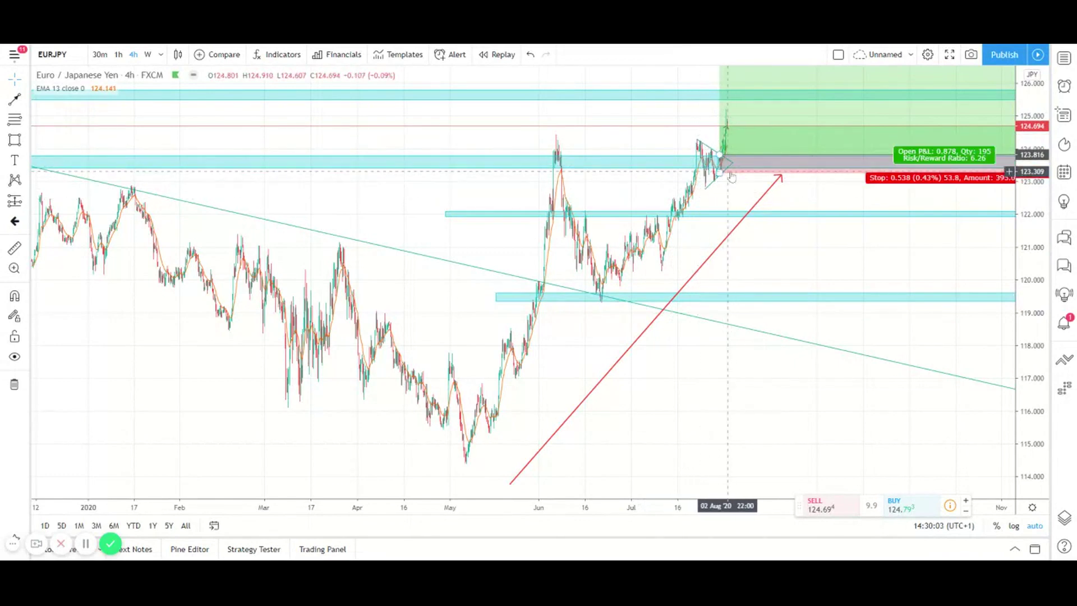
scroll(578, 221, up, 2)
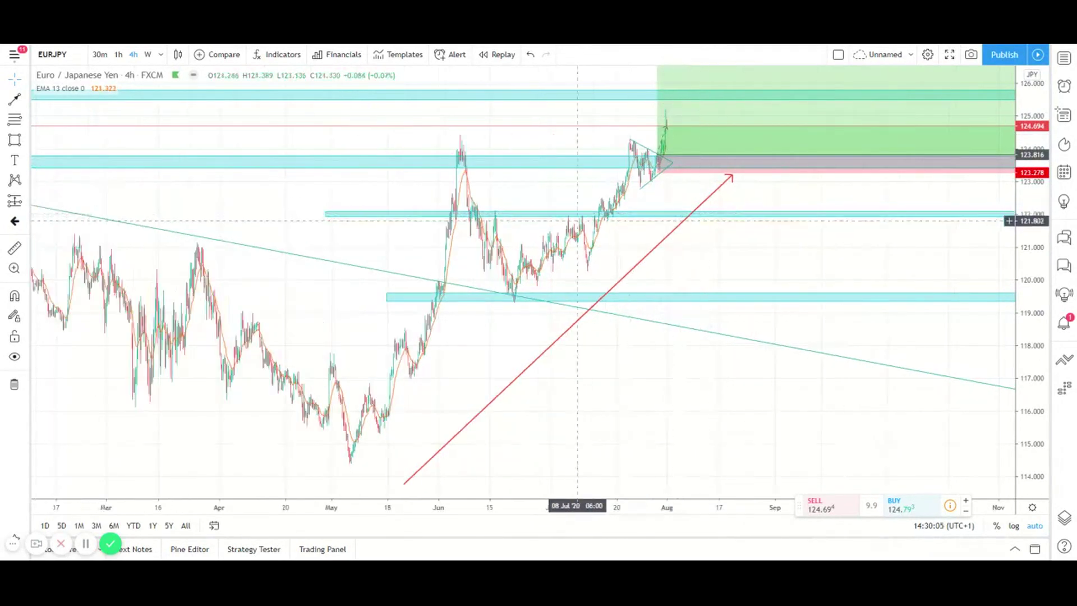
scroll(578, 221, up, 3)
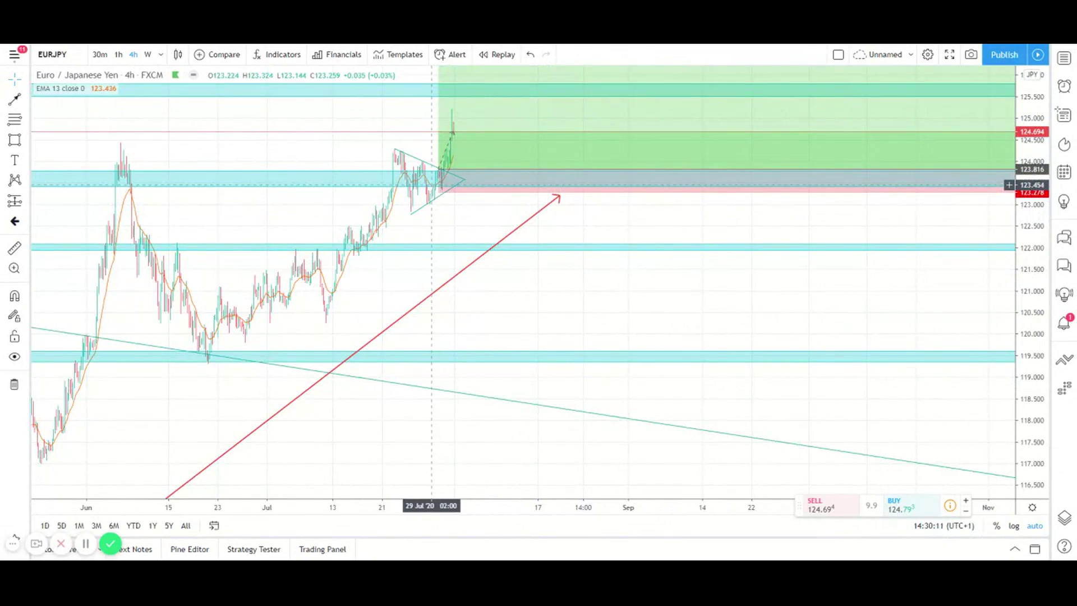
scroll(465, 191, down, 5)
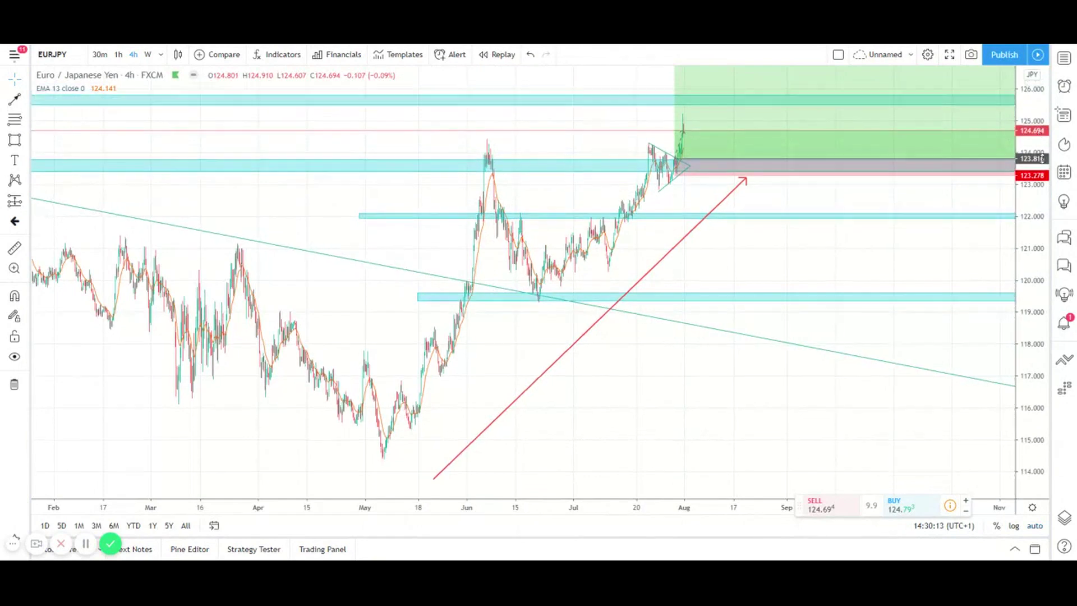
Step: Review the long position's full range up to its target zone at 127.184 on the 4-hour chart
drag(1042, 159, 1042, 213)
click(684, 128)
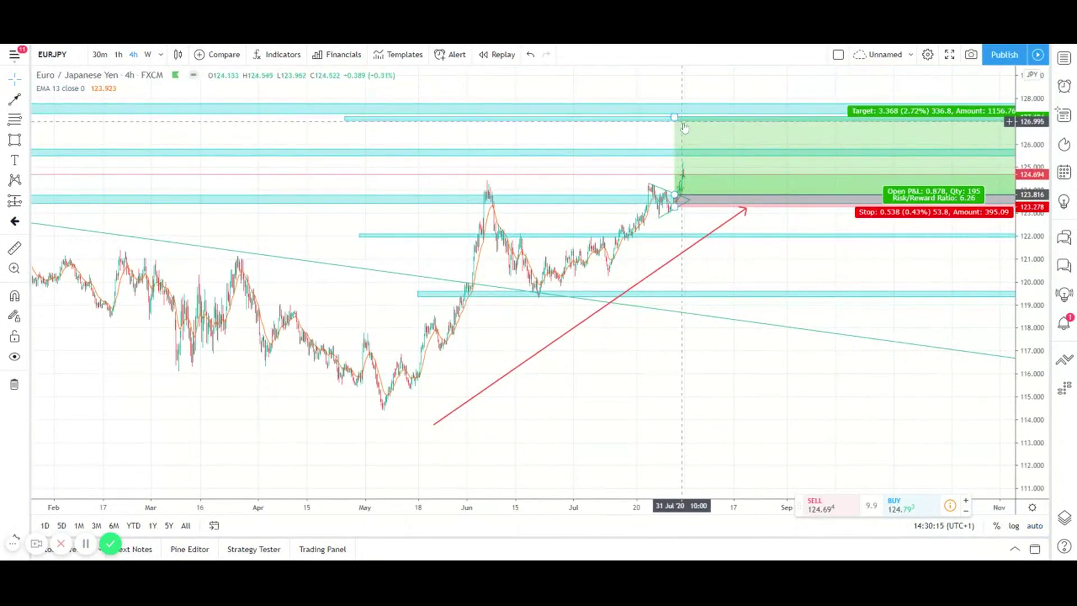
scroll(561, 190, up, 1)
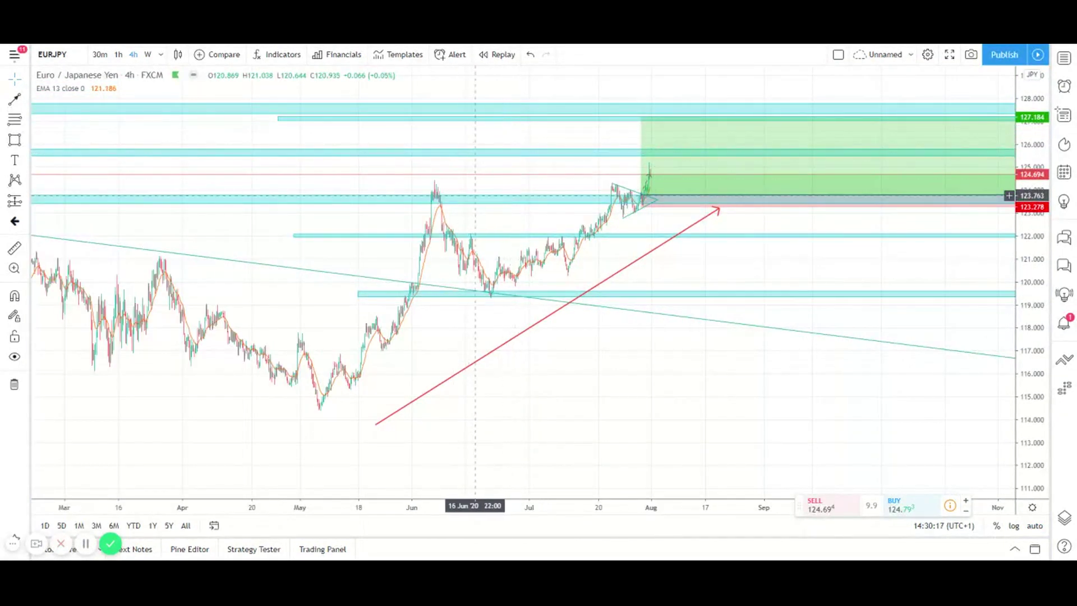
scroll(476, 201, down, 2)
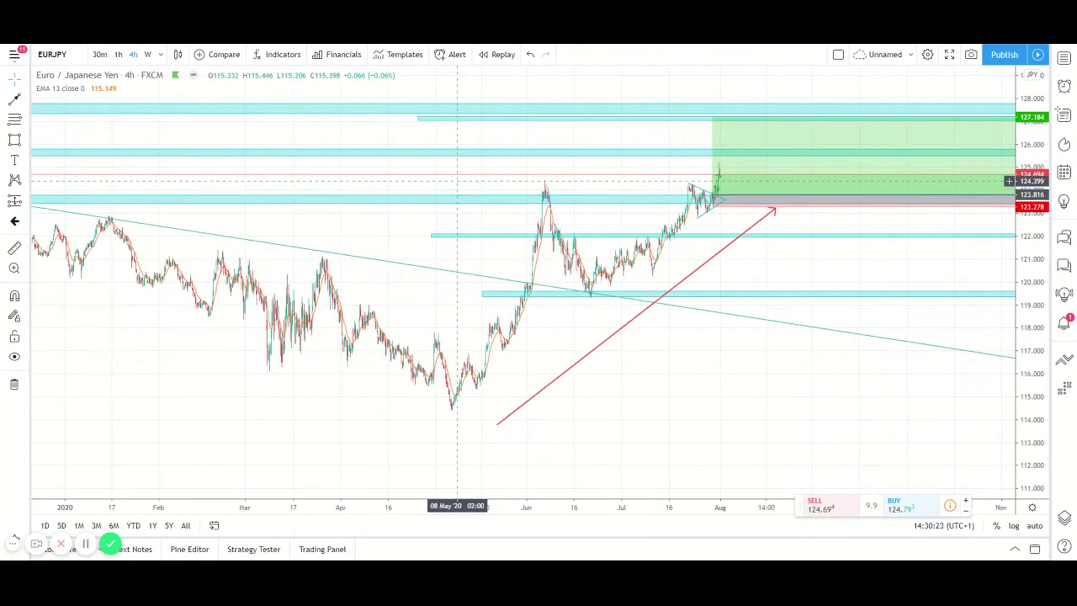
scroll(460, 186, up, 5)
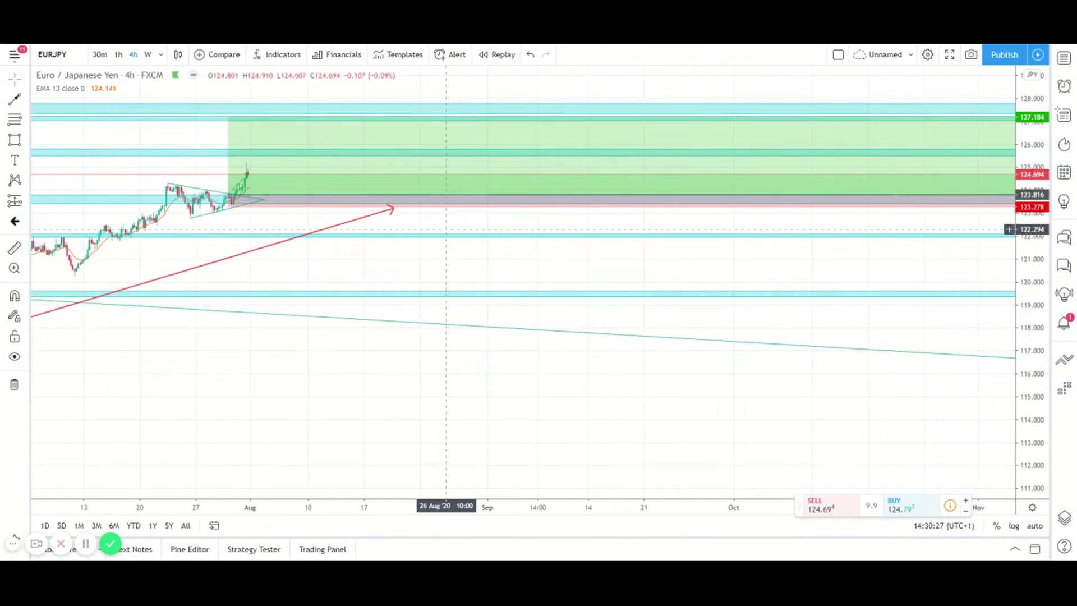
scroll(466, 210, down, 5)
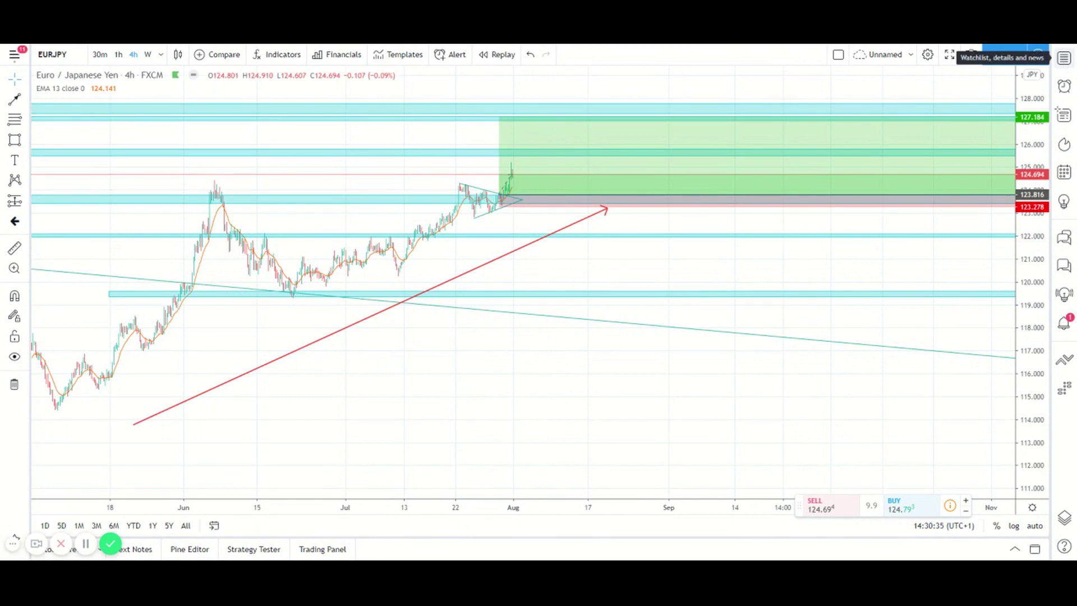
Step: Switch the chart to EURCAD from the watchlist and hide the watchlist
click(1064, 58)
scroll(979, 153, up, 1)
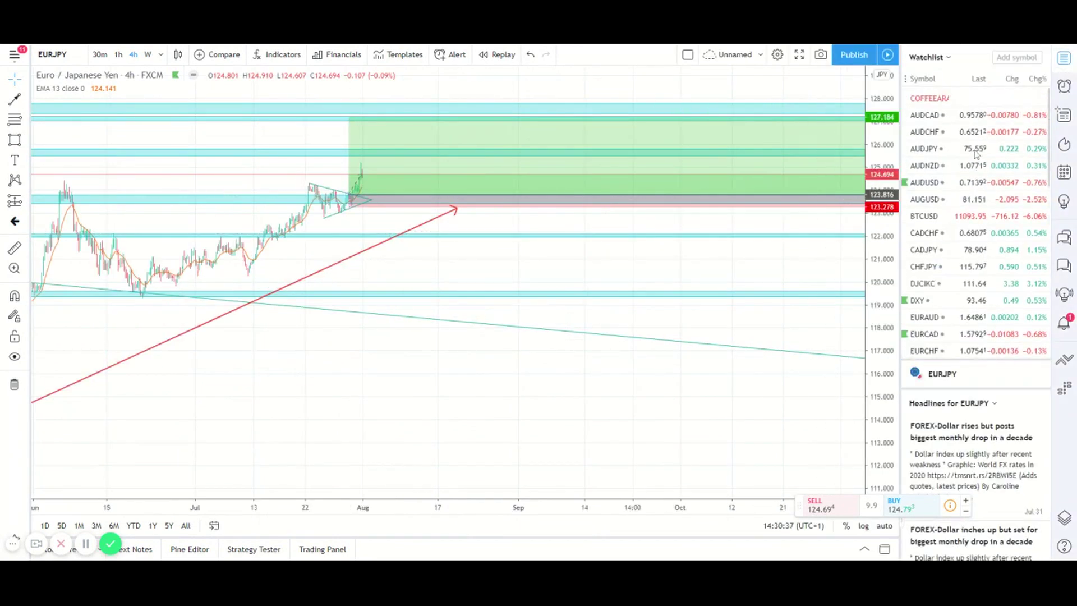
scroll(979, 152, down, 5)
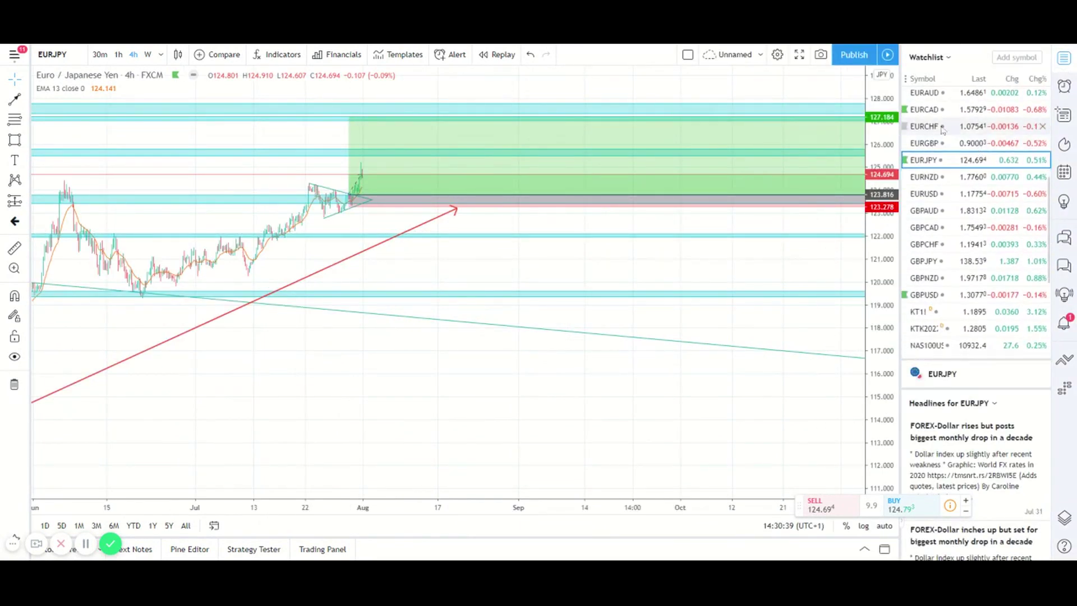
click(932, 110)
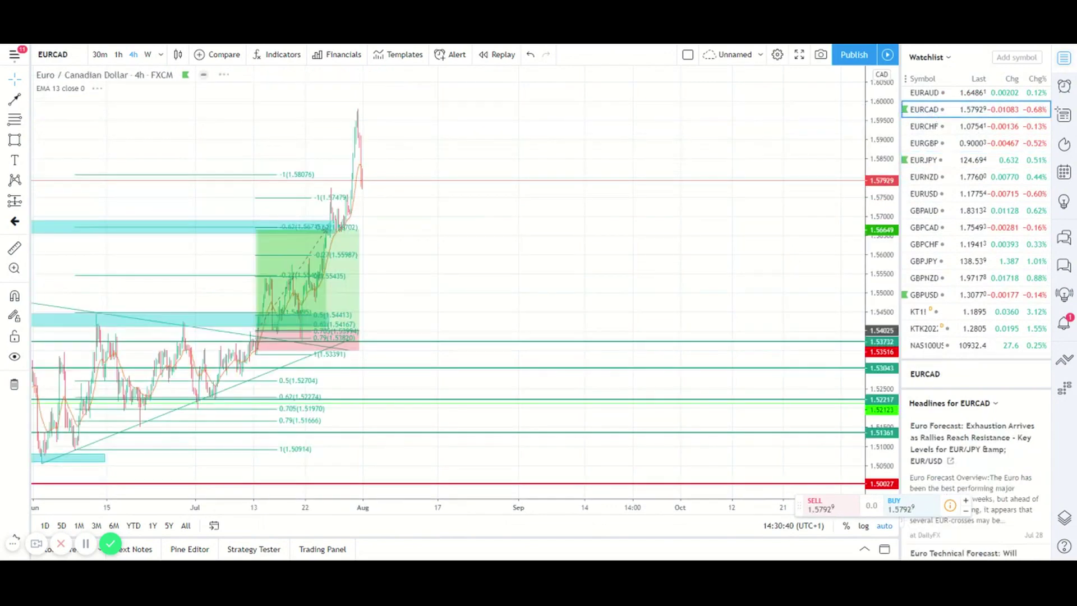
click(1064, 58)
Step: Examine the EURCAD 4-hour chart's triangle breakout, zones and long position from April to August 2020
drag(612, 296, 814, 284)
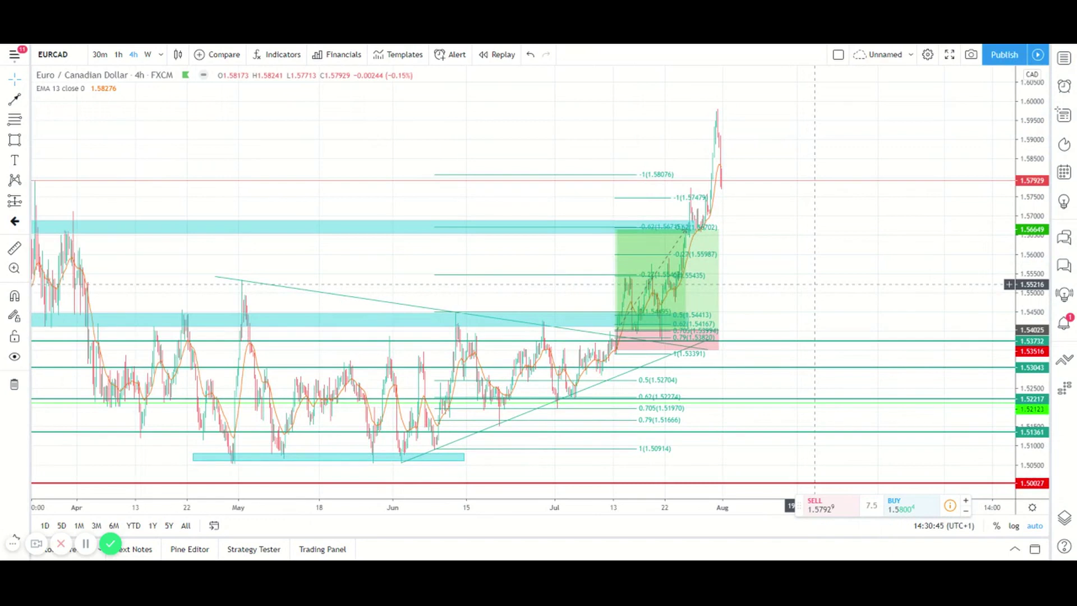
scroll(815, 284, down, 6)
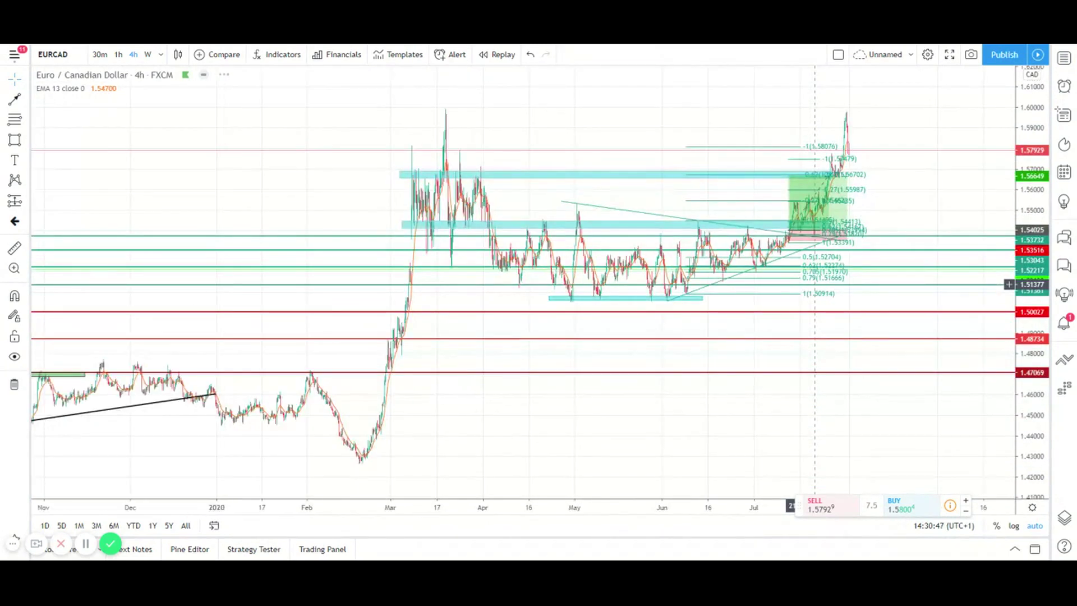
scroll(744, 319, up, 4)
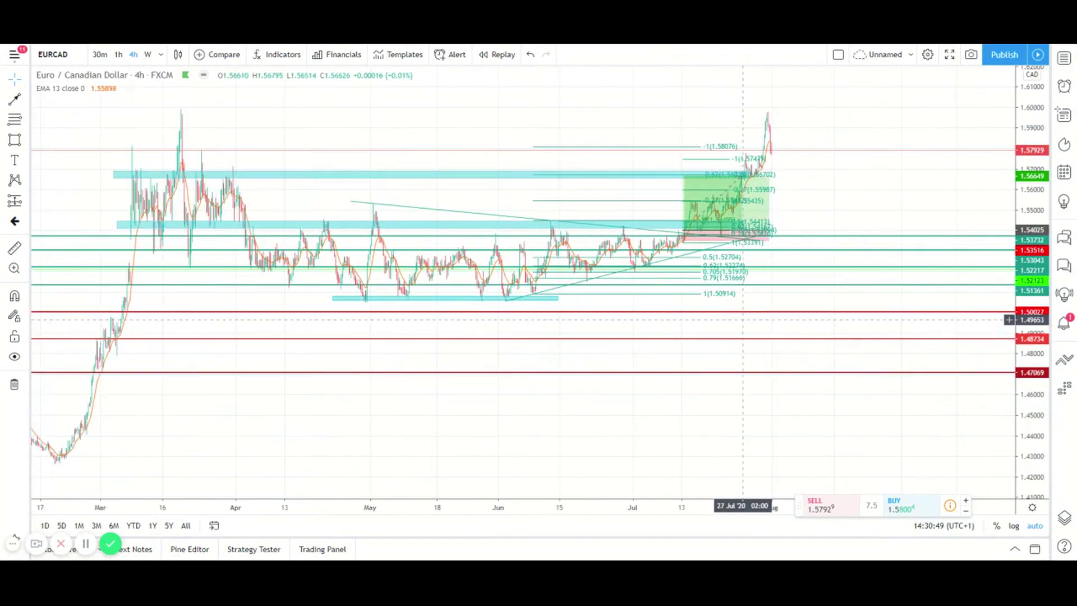
scroll(744, 319, up, 3)
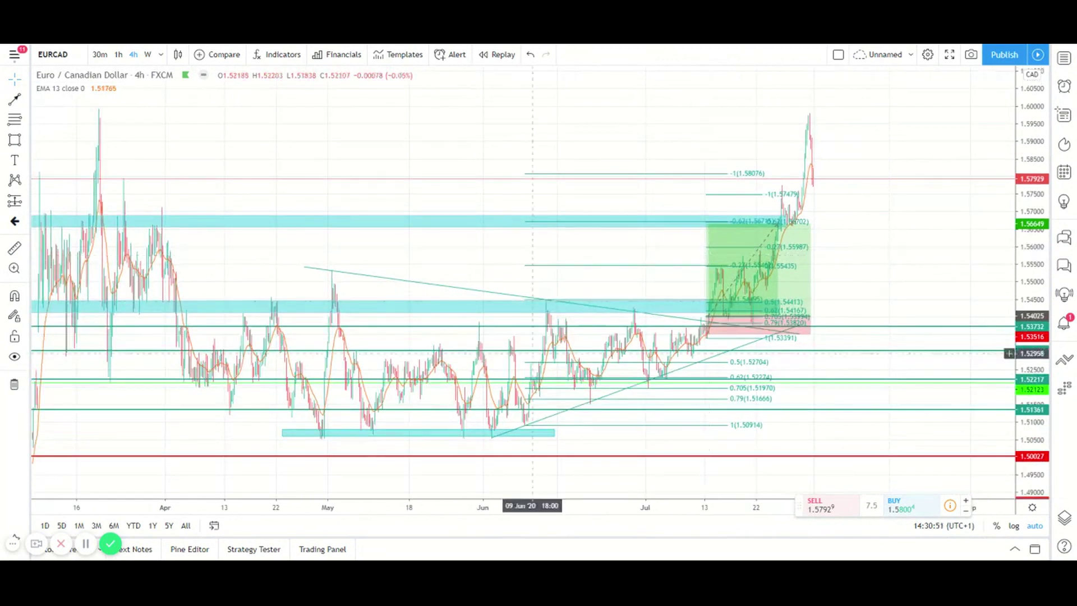
Step: Delete the three red horizontal lines at 1.47069, 1.48734 and 1.50027 from the EURCAD 4-hour chart
scroll(308, 368, down, 5)
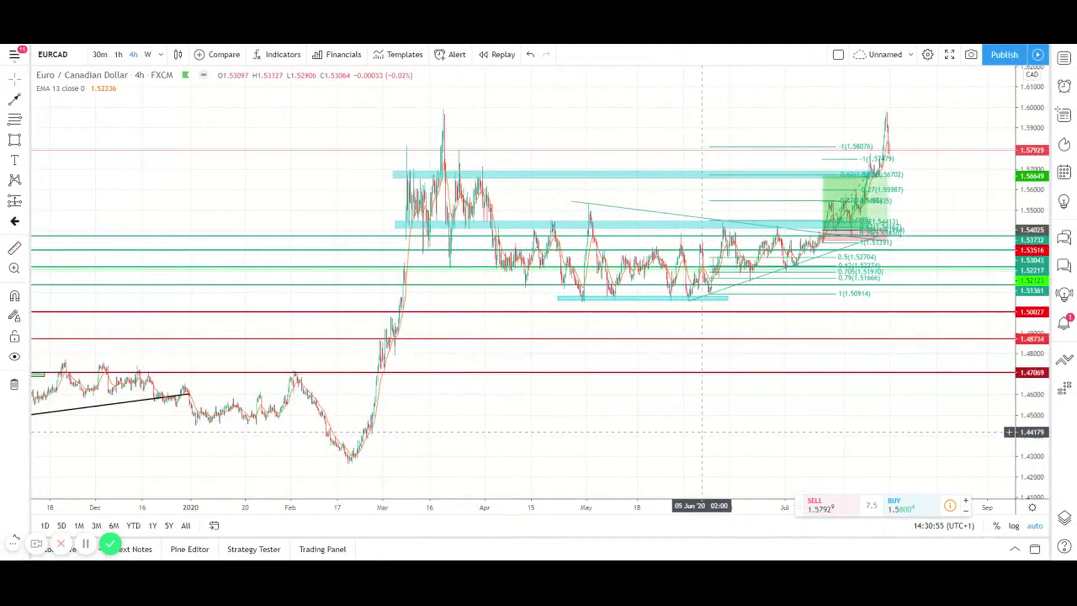
scroll(702, 432, right, 3)
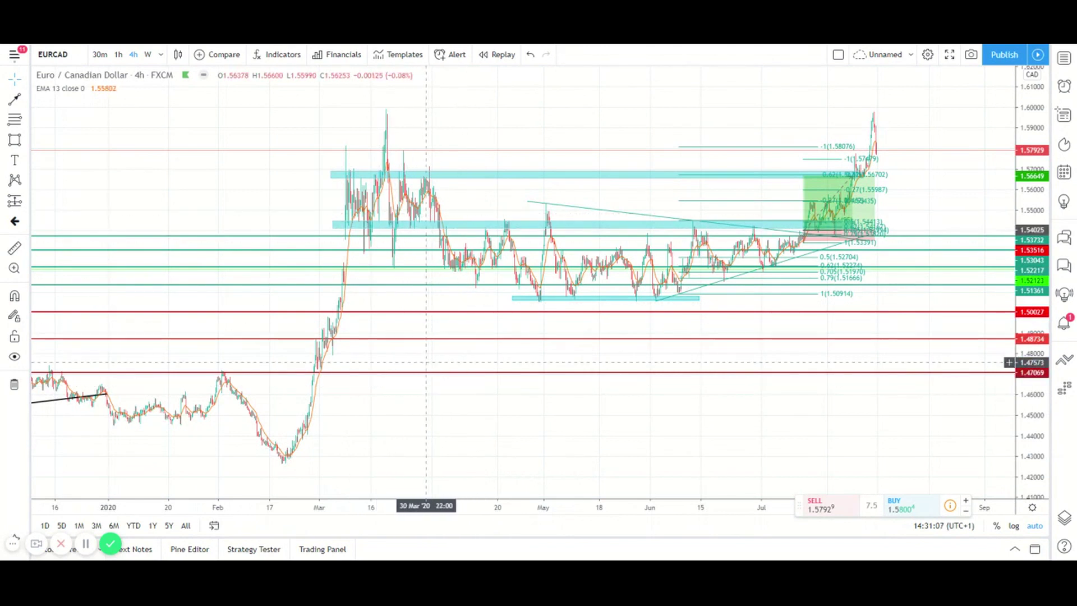
click(418, 373)
key(Delete)
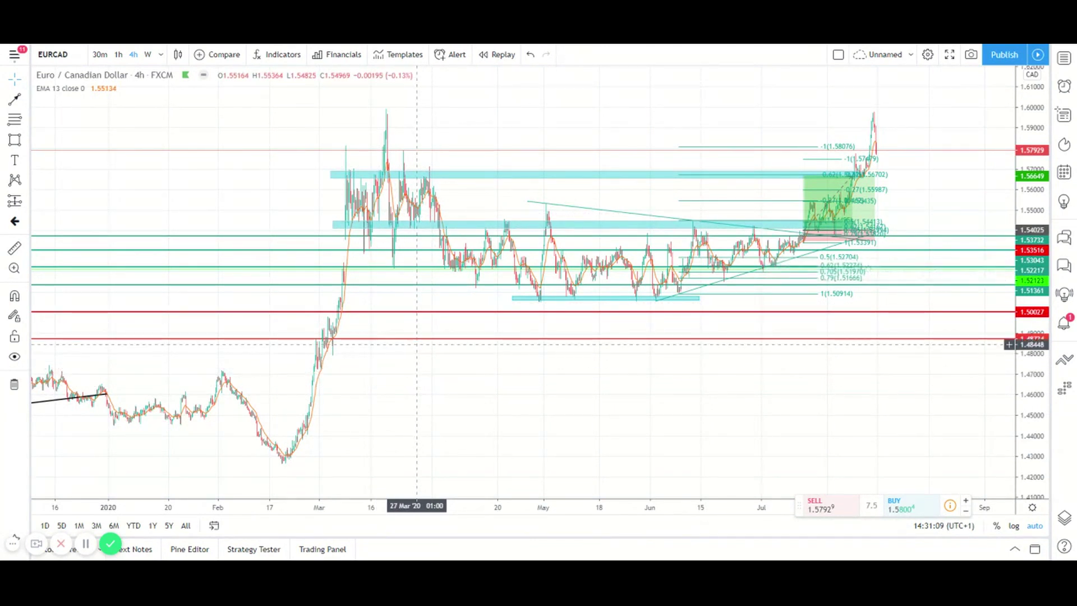
click(417, 337)
key(Delete)
click(410, 312)
key(Delete)
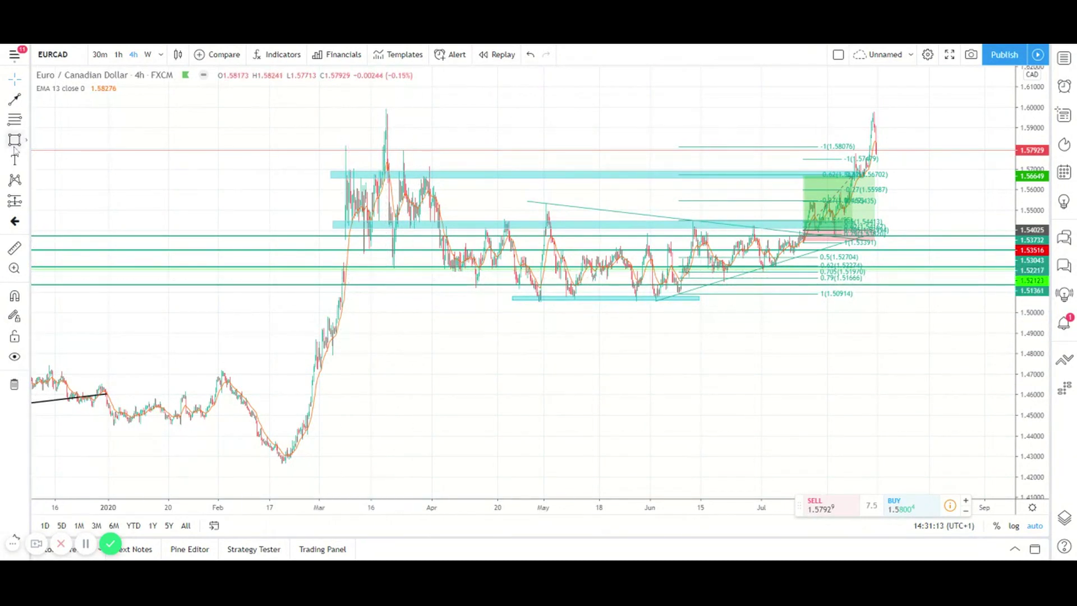
Step: Draw a Fibonacci retracement from the February 2020 low at 1.42701 up to about 1.582, adjust its upper end, and delete it
click(19, 123)
click(82, 322)
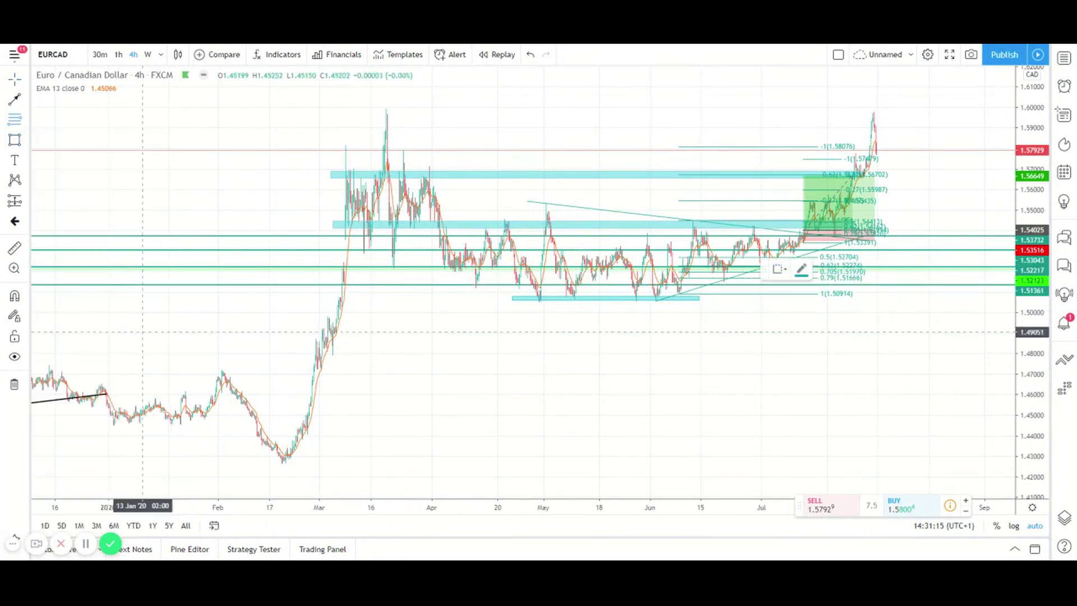
click(283, 462)
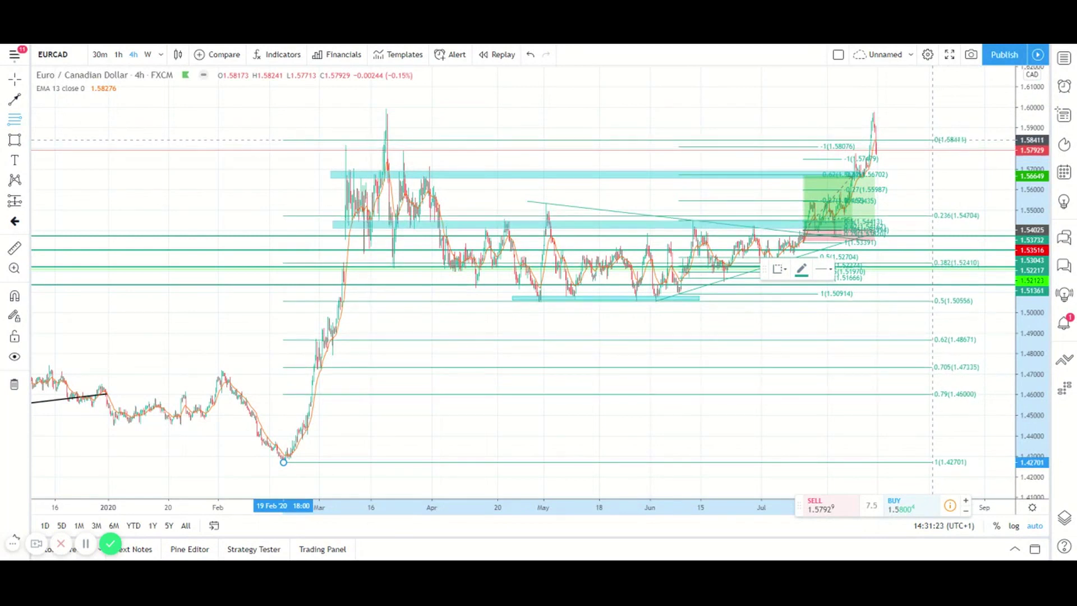
click(934, 144)
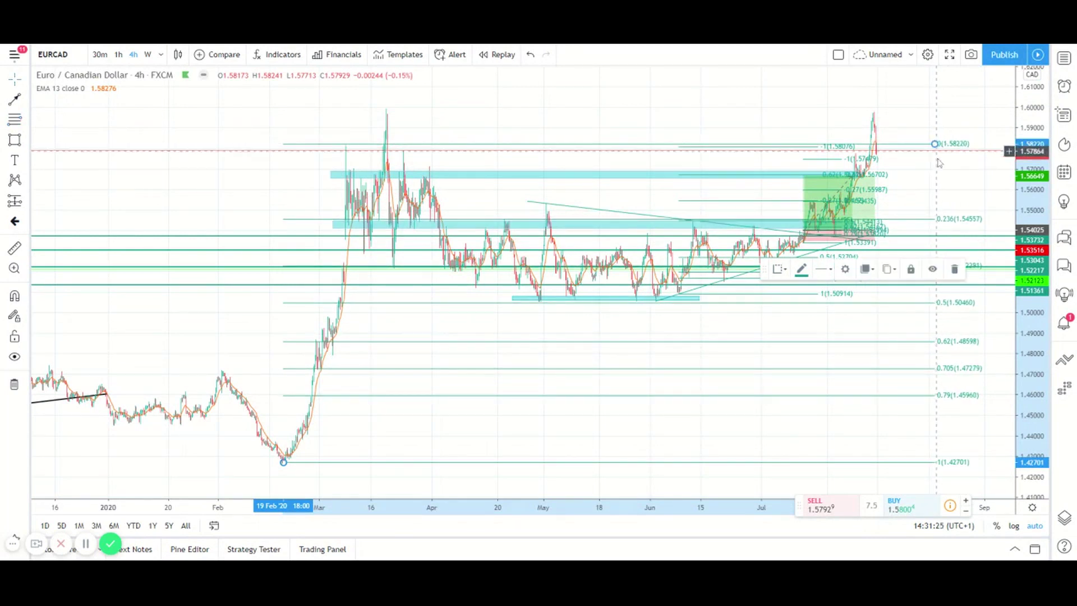
click(626, 371)
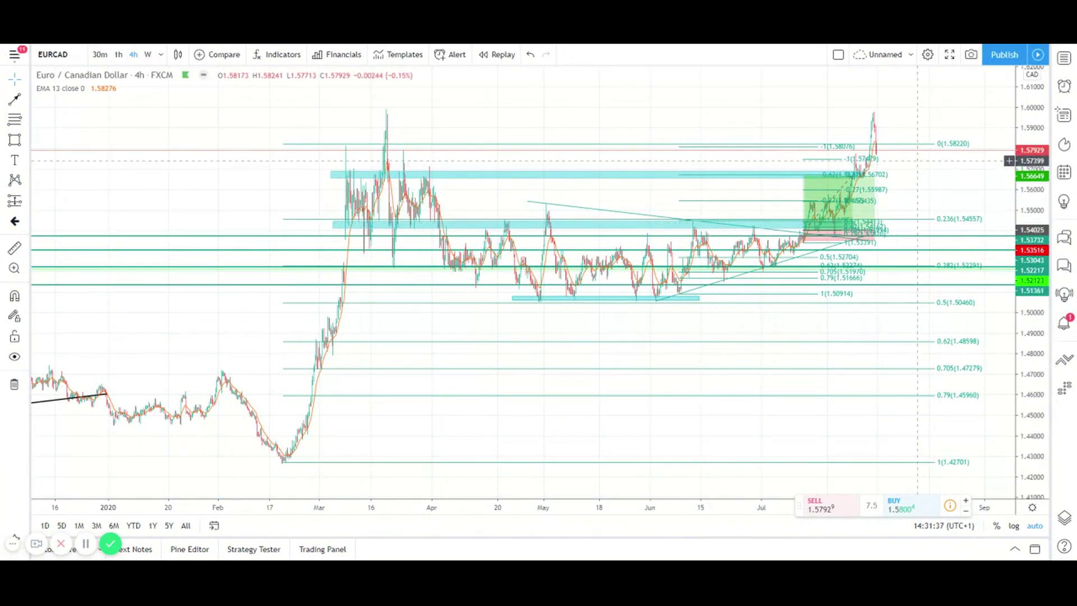
drag(935, 144, 940, 145)
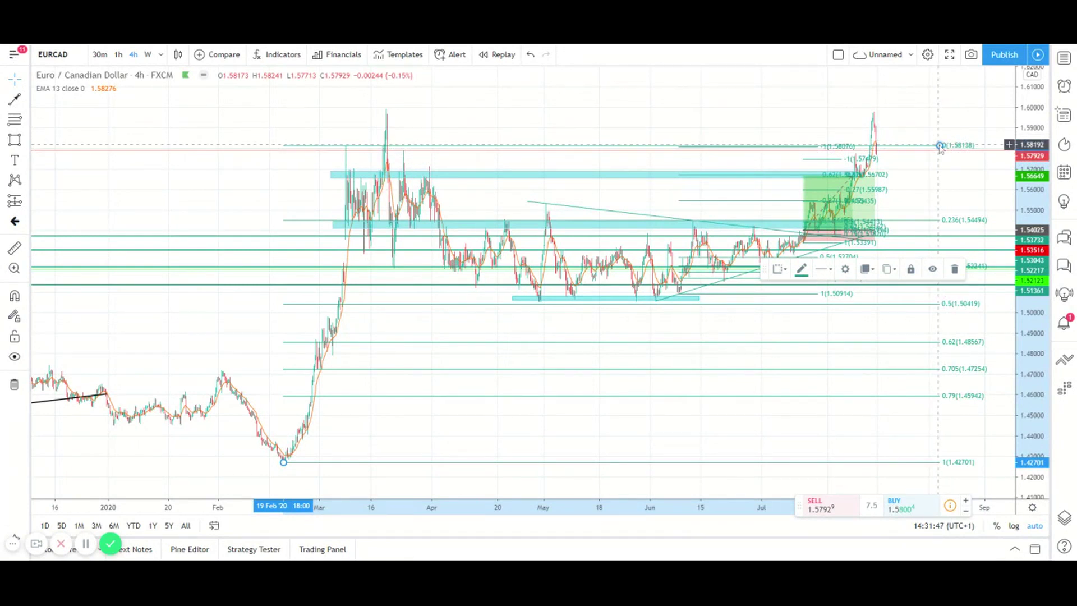
key(Delete)
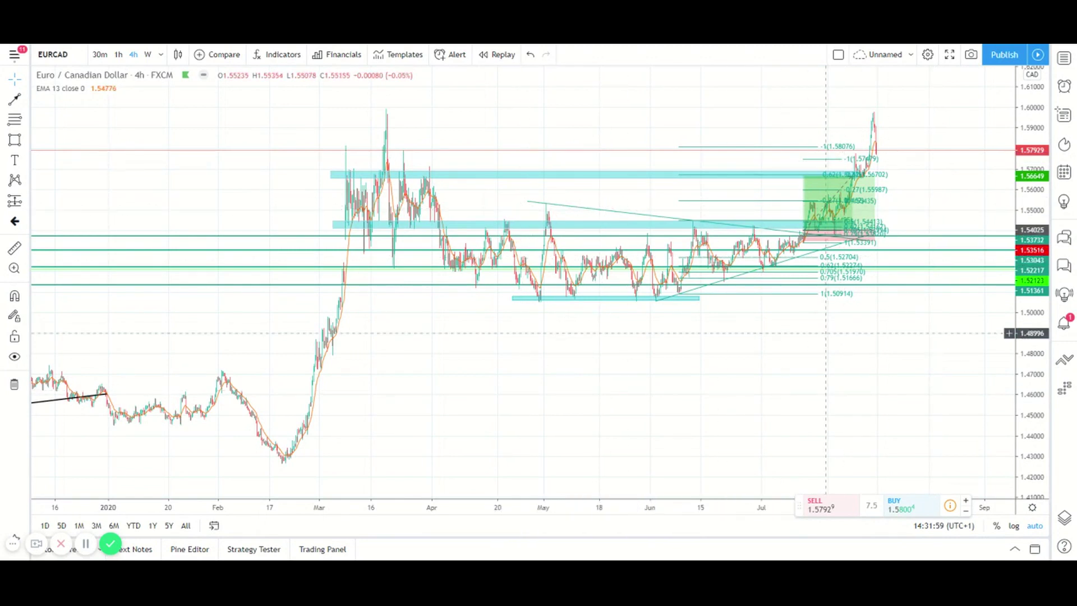
Step: Mark the March–July consolidation with a rectangle from about 1.501 to 1.545, and delete the rectangle
scroll(807, 338, up, 5)
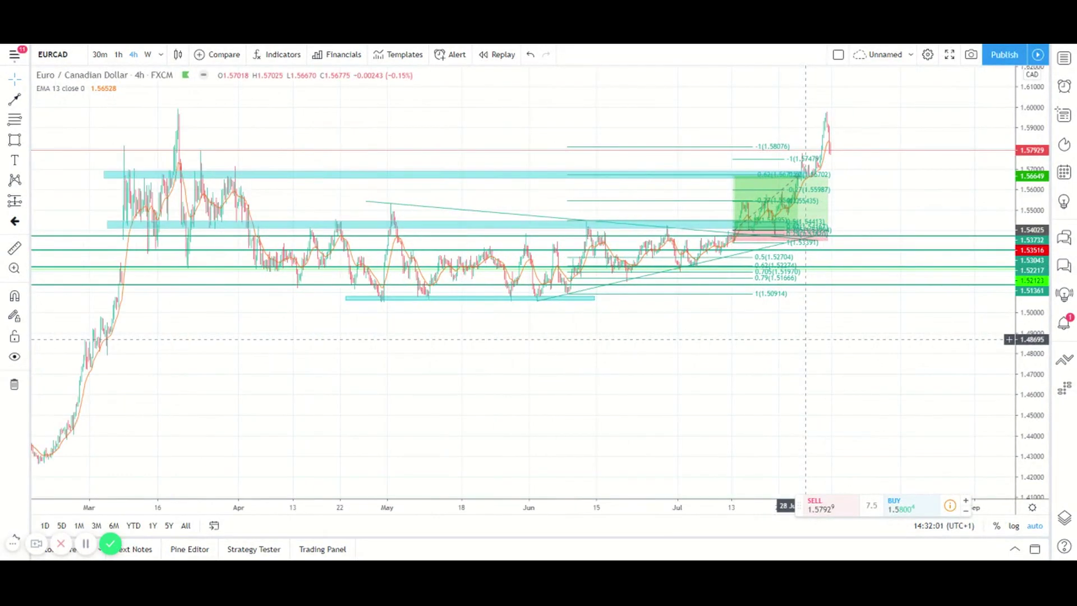
scroll(780, 323, down, 3)
scroll(767, 316, down, 2)
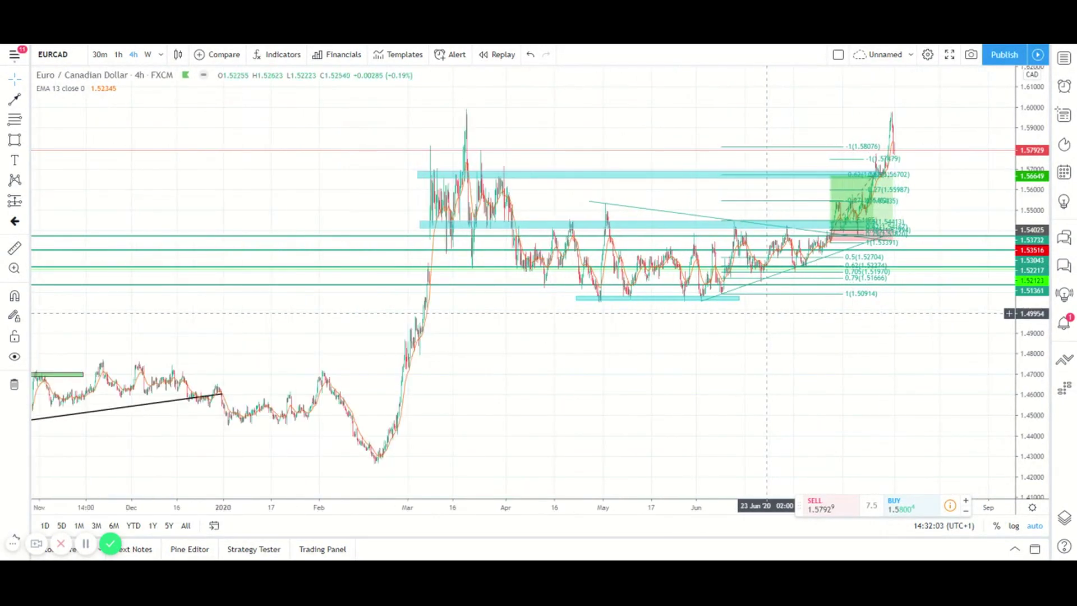
click(15, 140)
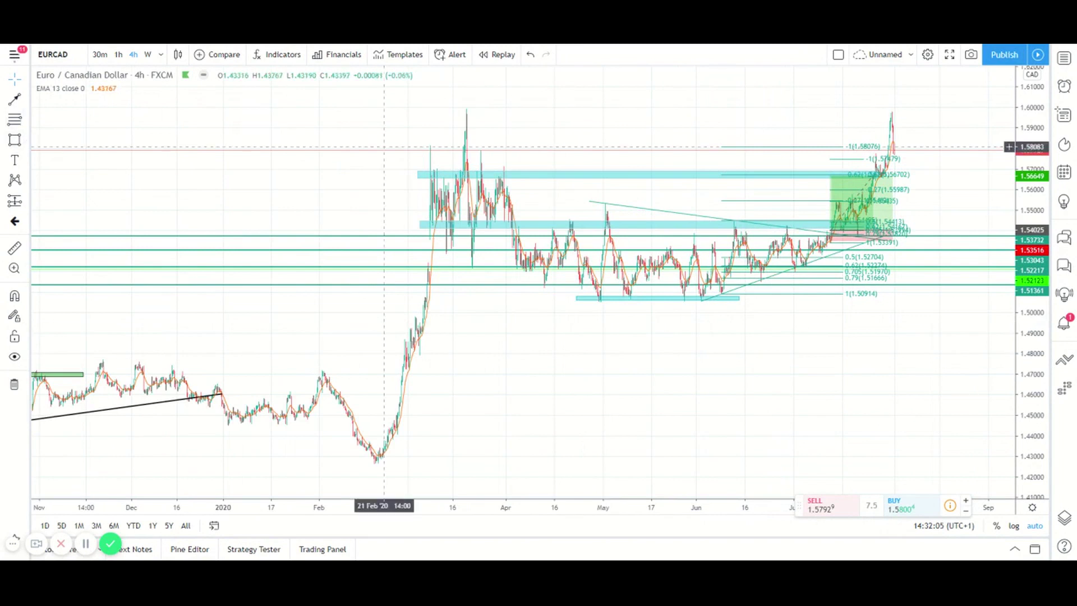
mouse_move(419, 108)
mouse_down()
mouse_move(1005, 295)
mouse_move(961, 326)
mouse_move(952, 310)
mouse_up()
drag(953, 107, 959, 220)
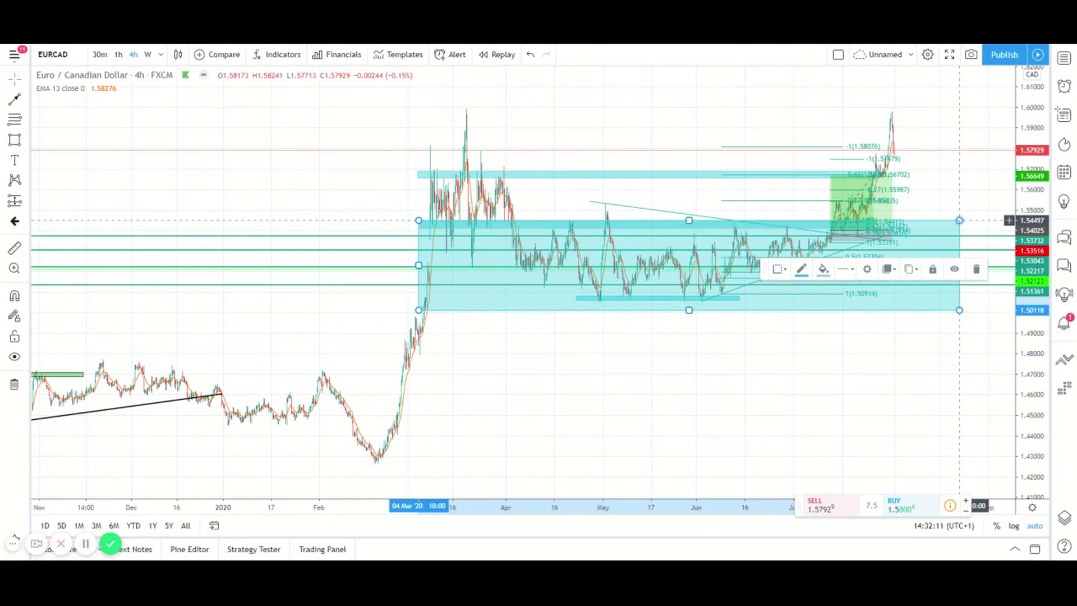
key(Delete)
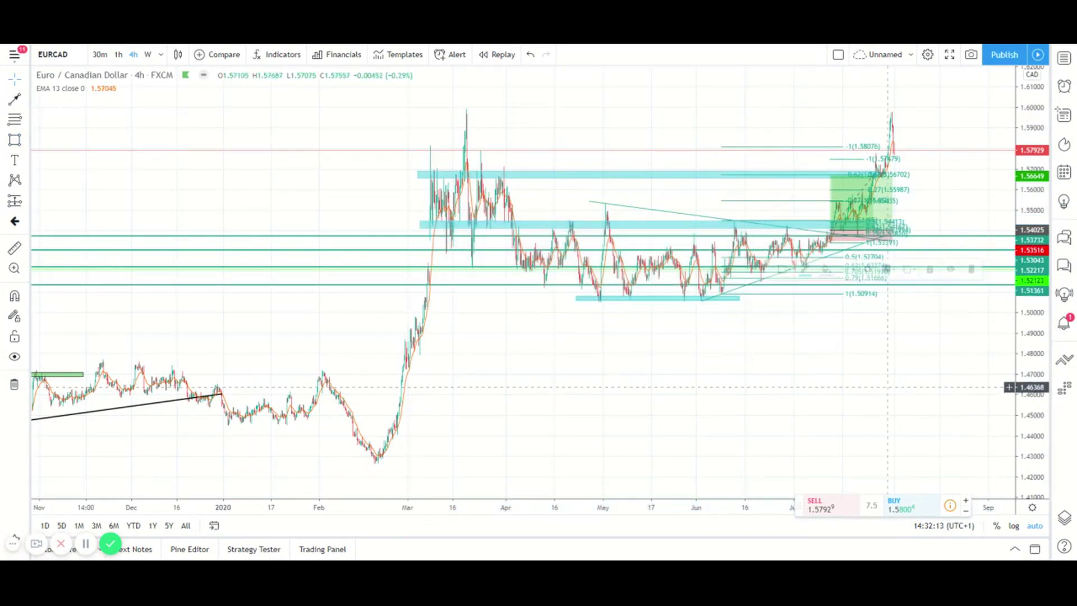
Step: Examine the triangle breakout on the 4-hour chart and show the long position's target, stop and risk/reward figures
scroll(783, 353, up, 1)
scroll(783, 354, up, 1)
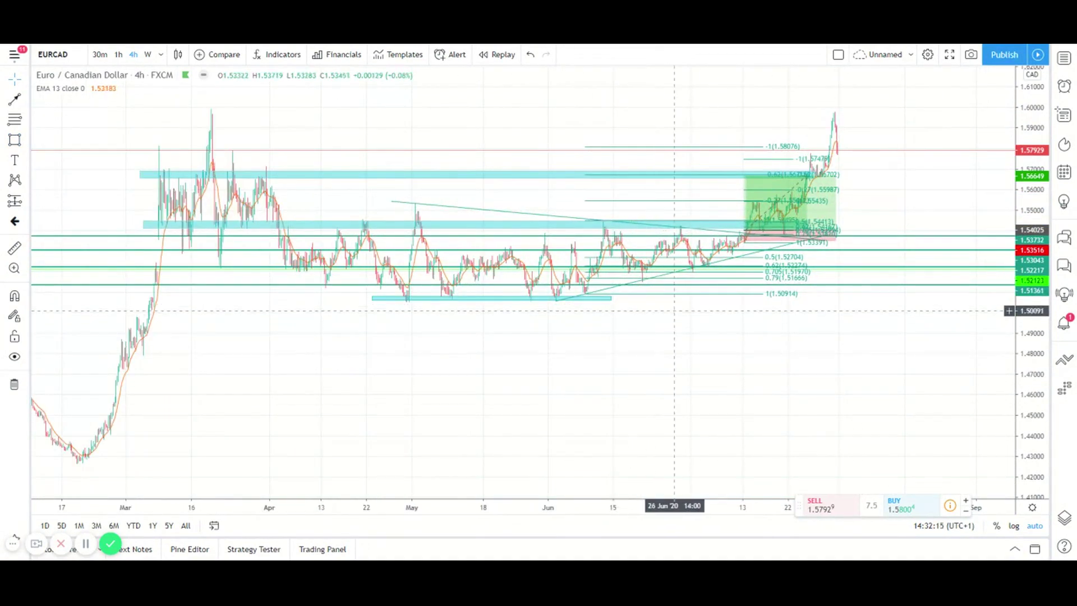
scroll(873, 317, up, 2)
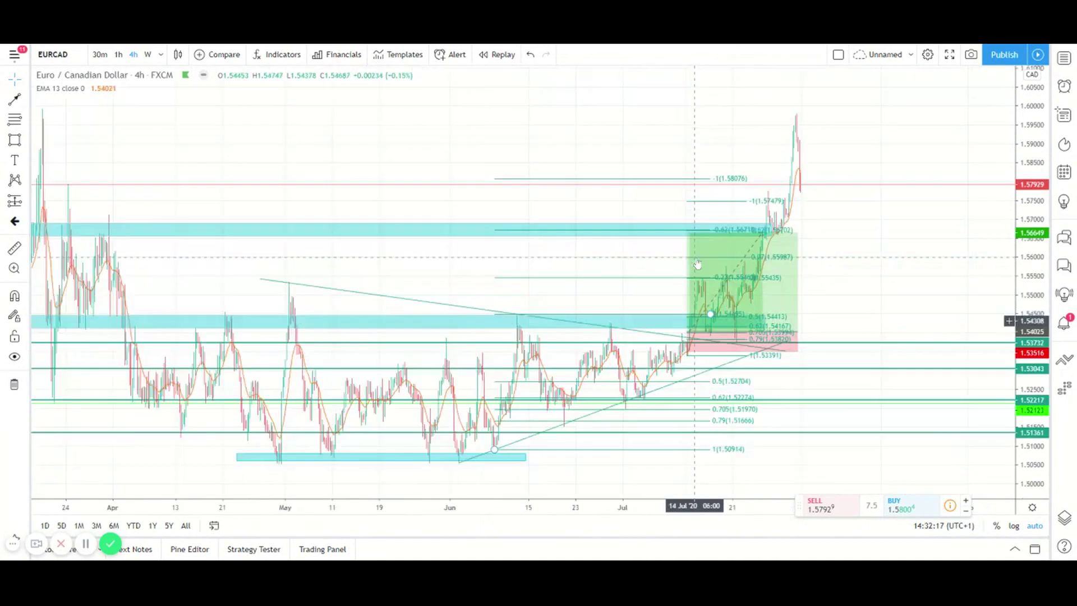
drag(873, 317, 1032, 314)
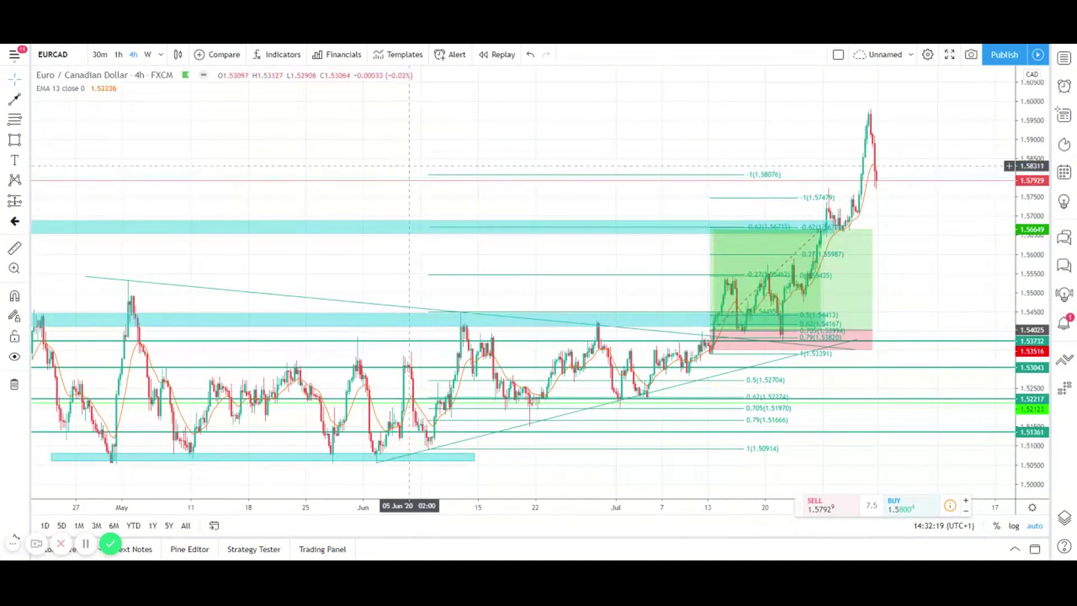
drag(396, 303, 658, 300)
scroll(961, 344, down, 3)
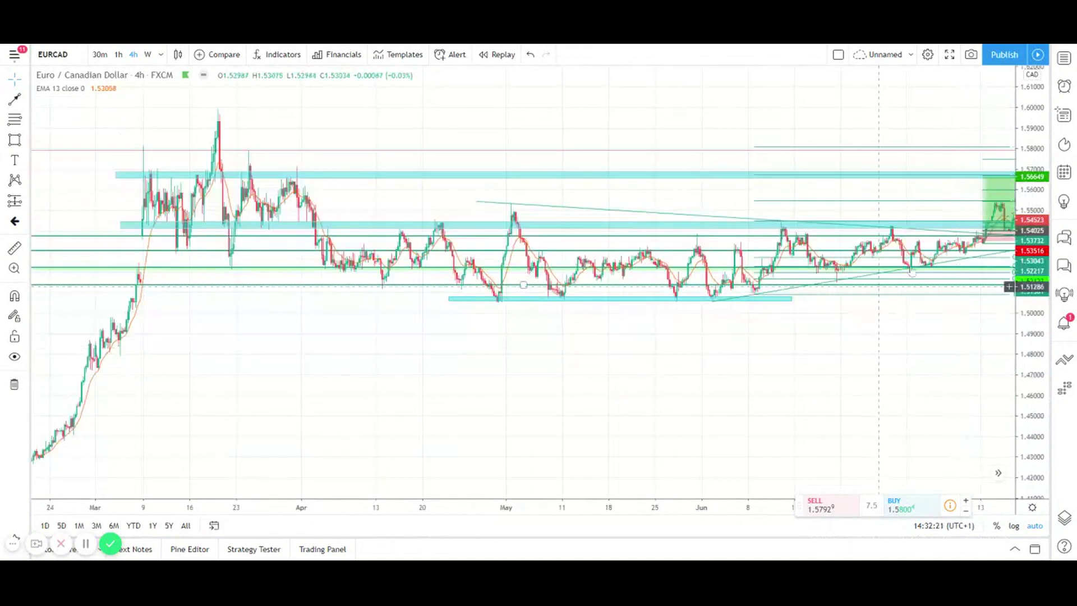
scroll(961, 344, up, 3)
drag(961, 344, 784, 270)
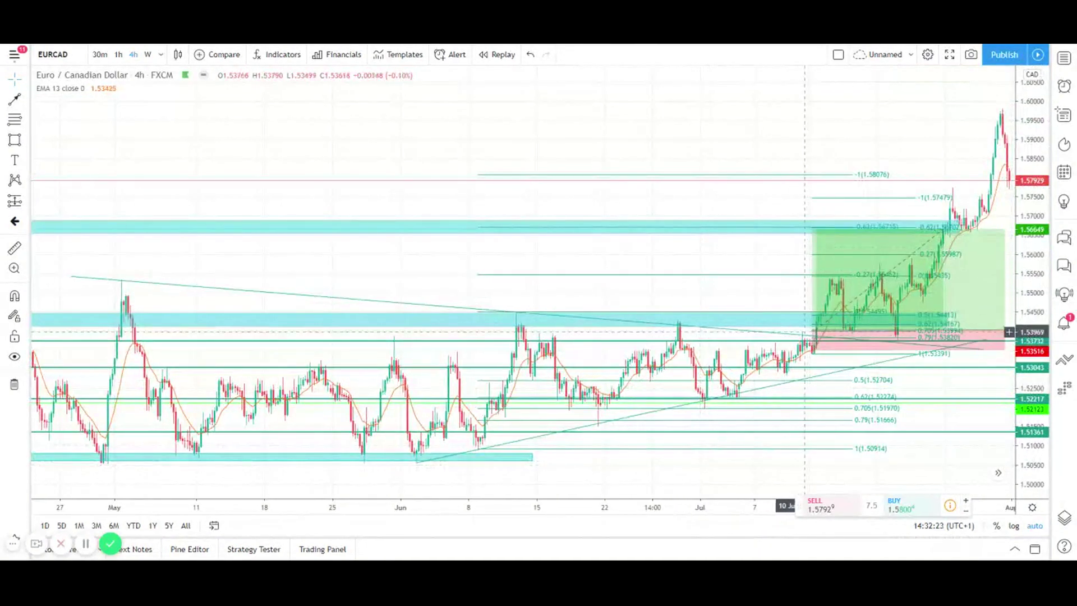
click(854, 342)
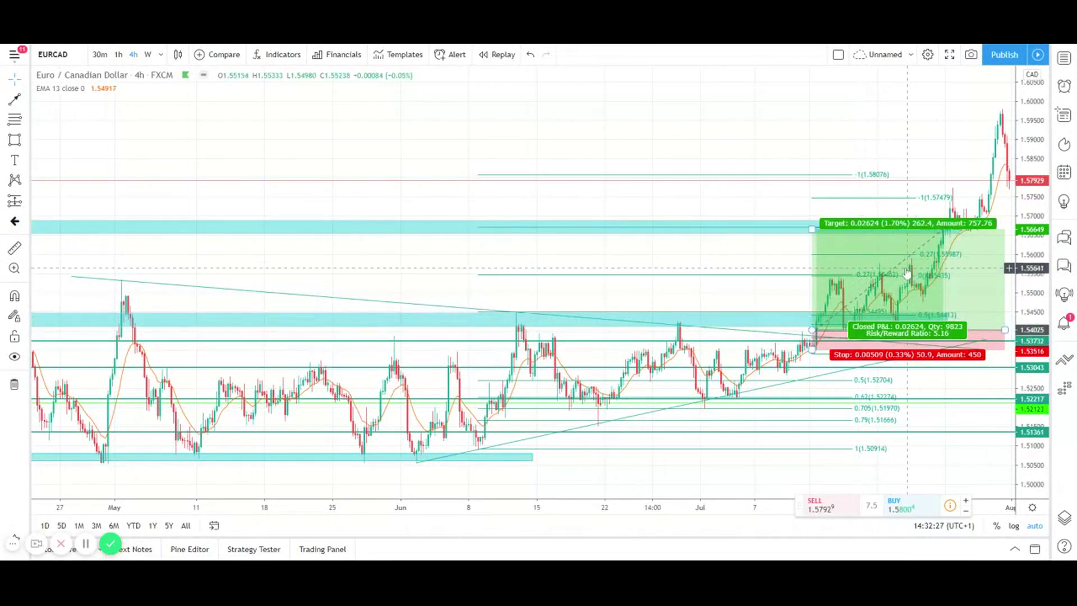
click(776, 236)
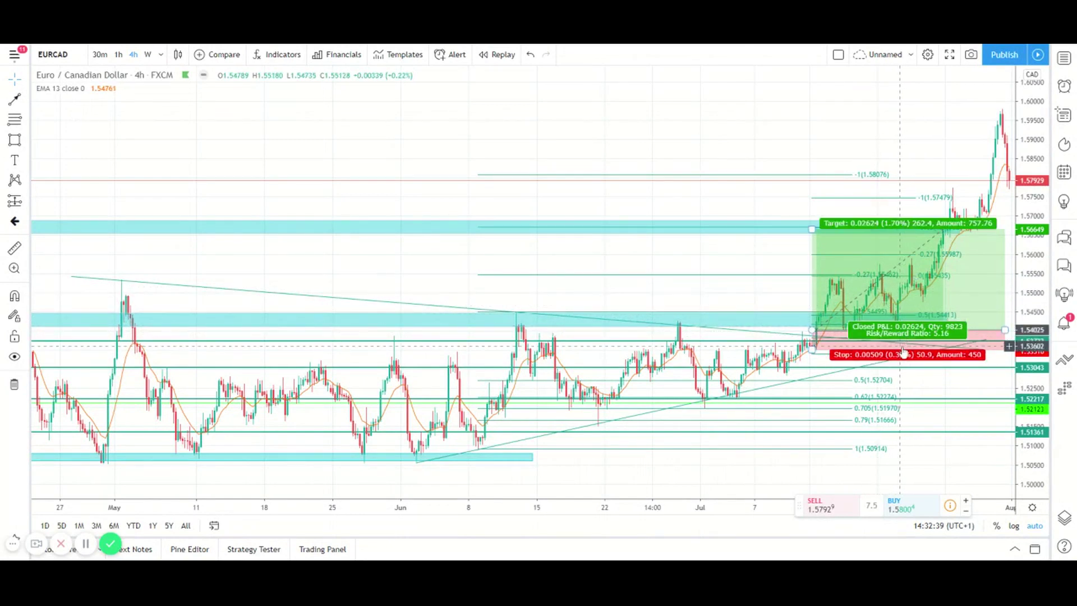
Step: Inspect the EURCAD range from the April decline through the May–June support zone to the July breakout and long position
scroll(905, 348, down, 5)
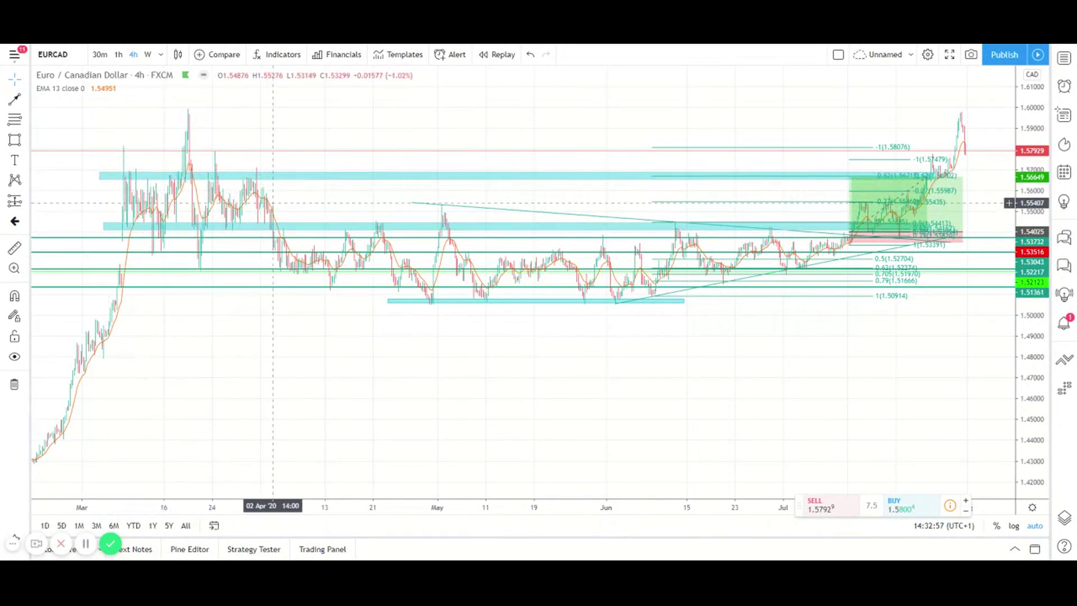
scroll(686, 306, up, 4)
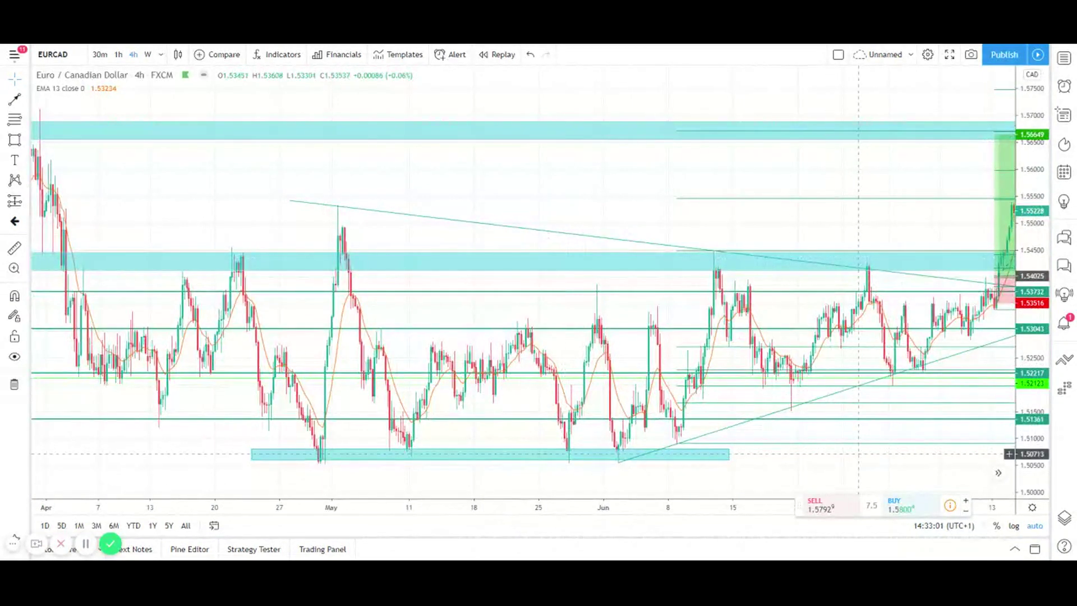
drag(1035, 418, 1036, 370)
scroll(529, 225, up, 4)
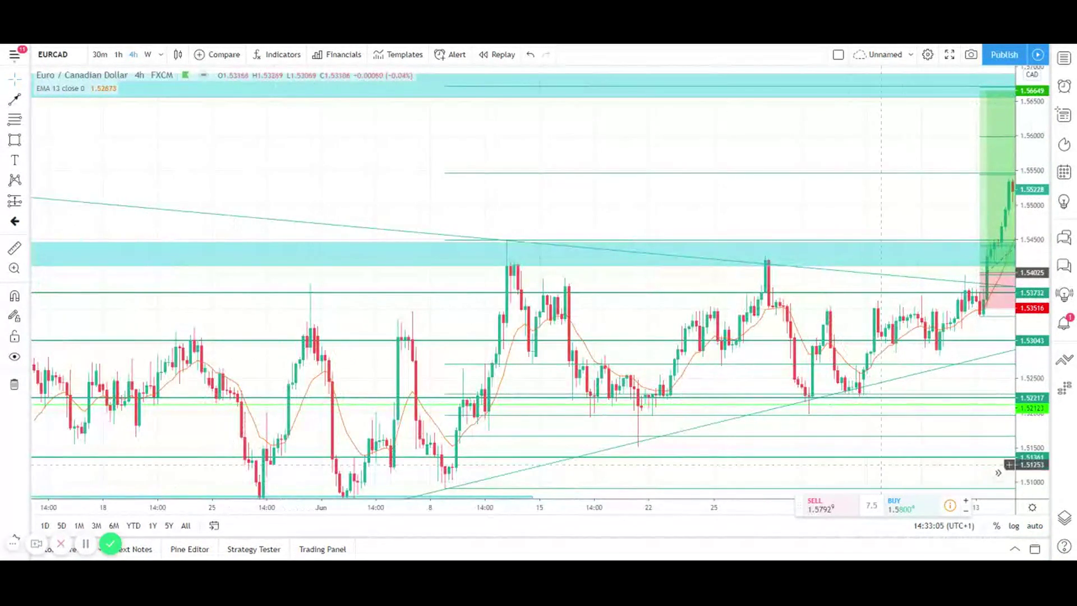
scroll(732, 517, right, 5)
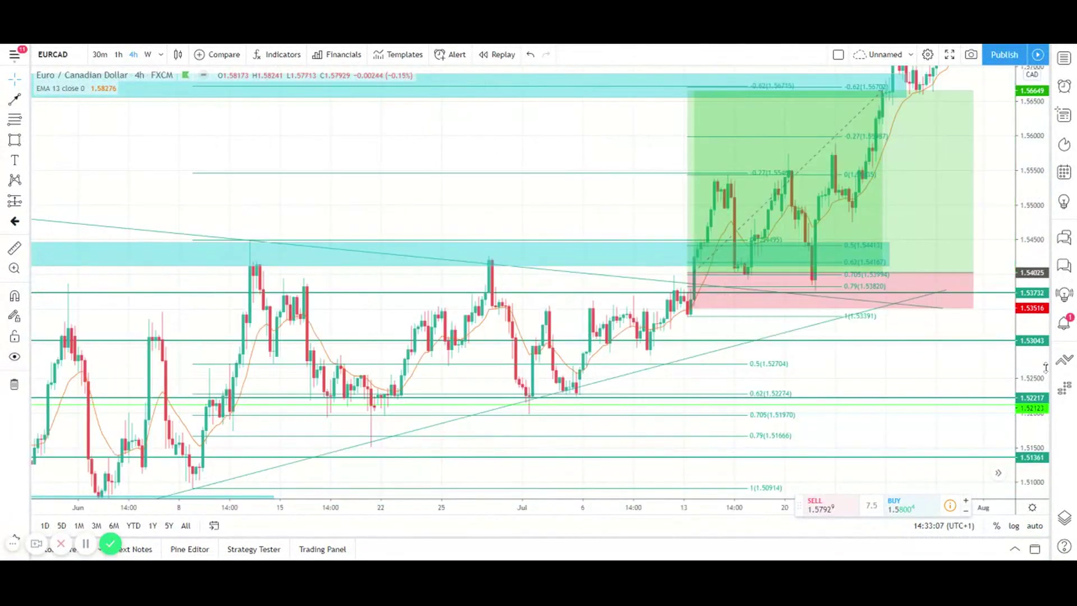
Step: Review the 2020 surge and consolidation on the weekly timeframe, and return to the 4-hour chart
click(148, 54)
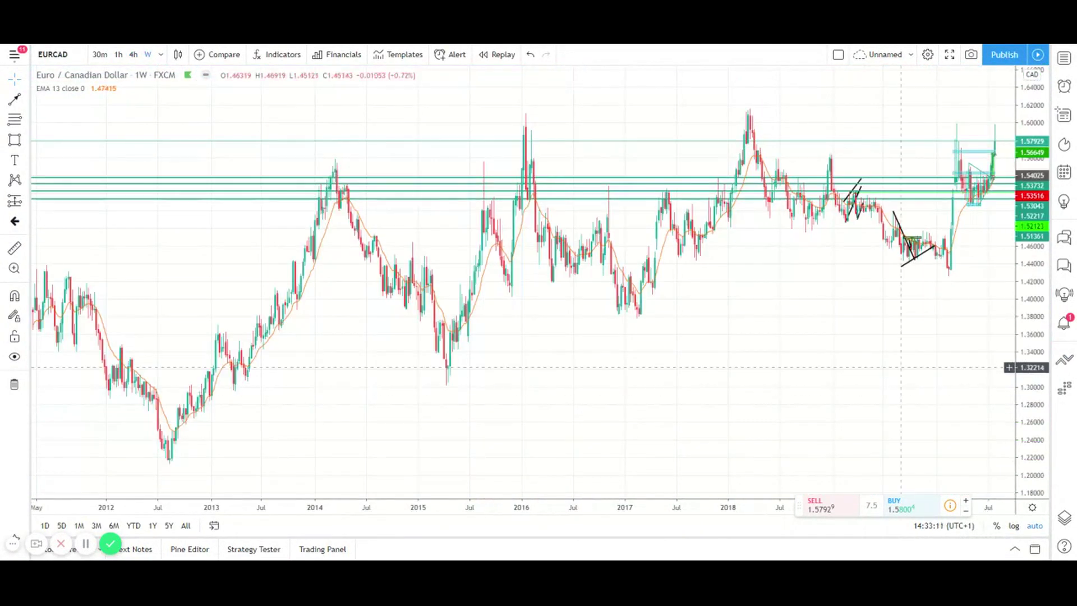
scroll(901, 368, up, 10)
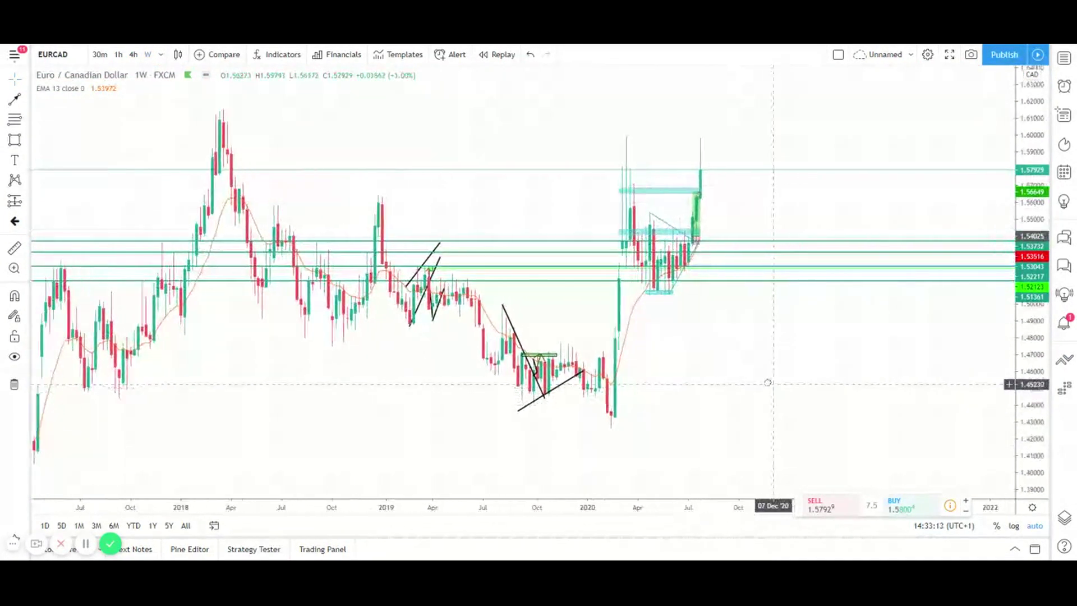
drag(622, 426, 561, 434)
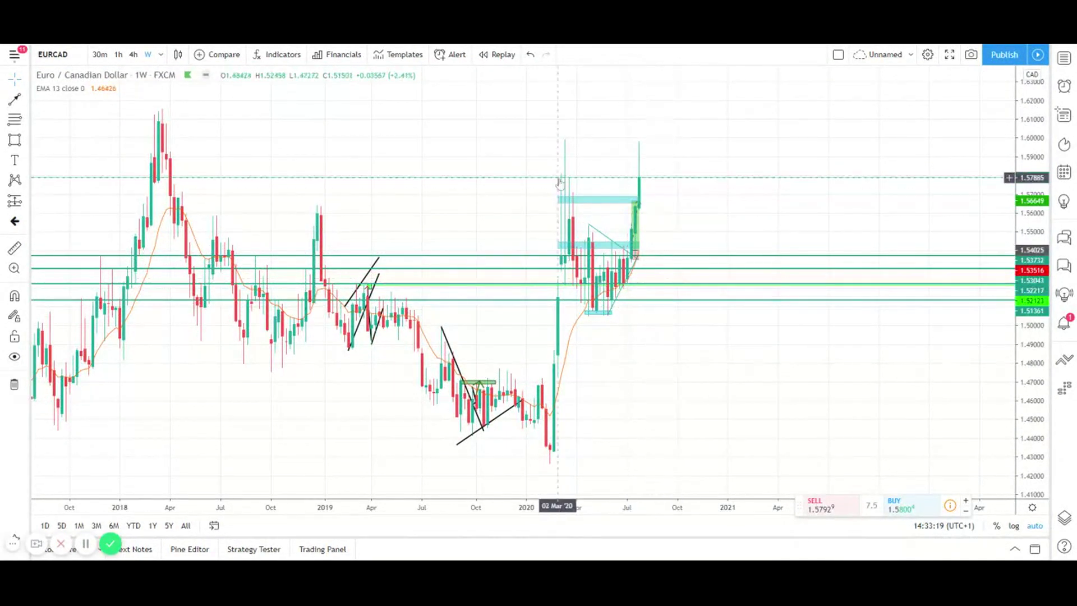
click(133, 54)
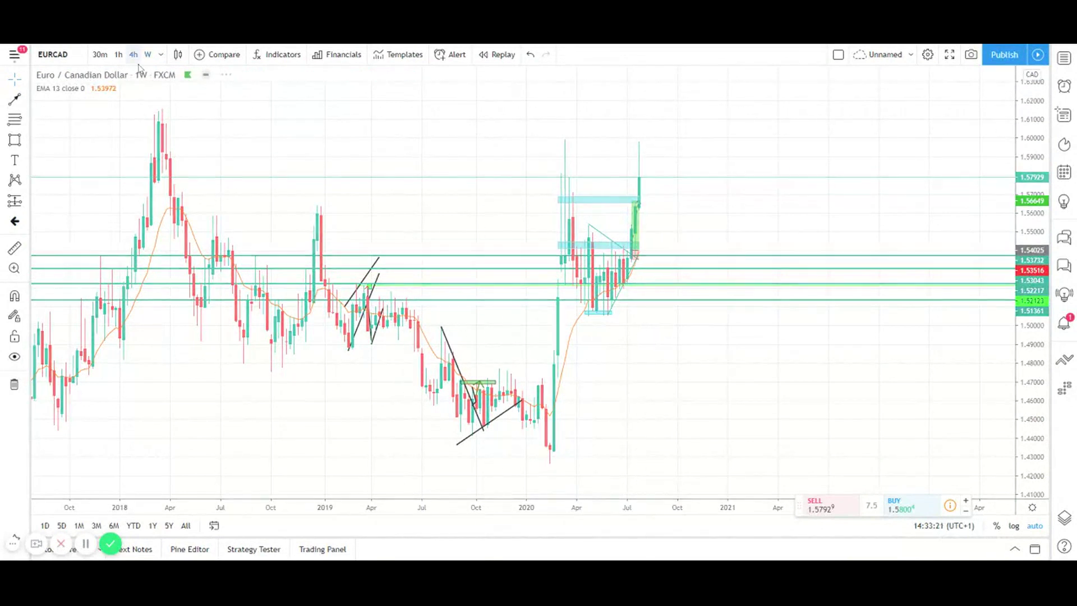
scroll(331, 430, down, 5)
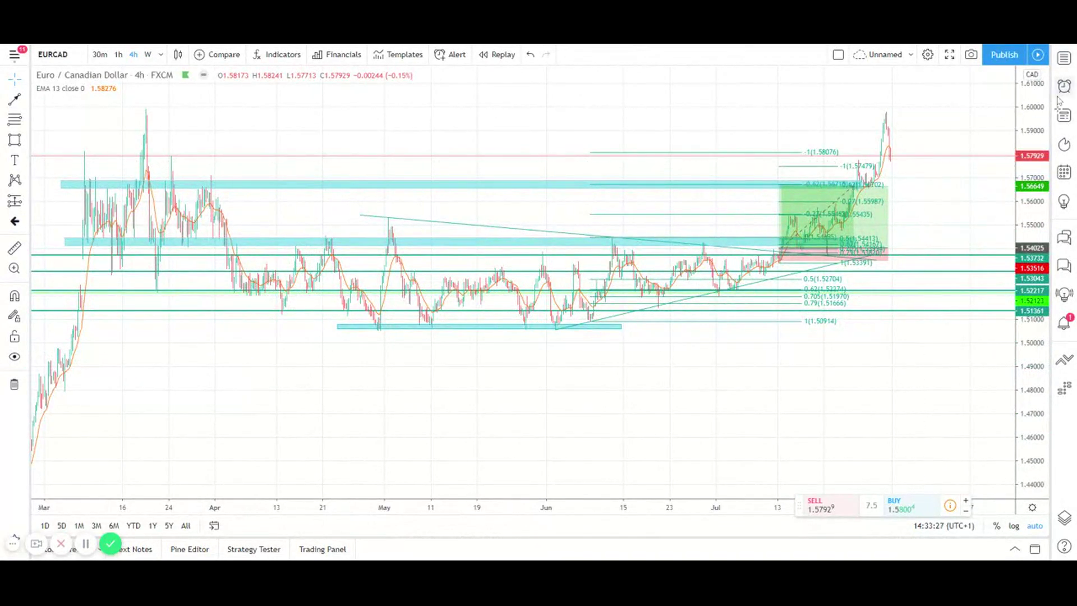
Step: Look through the watchlist, open the XAGUSD silver chart, and hide the watchlist
click(1064, 58)
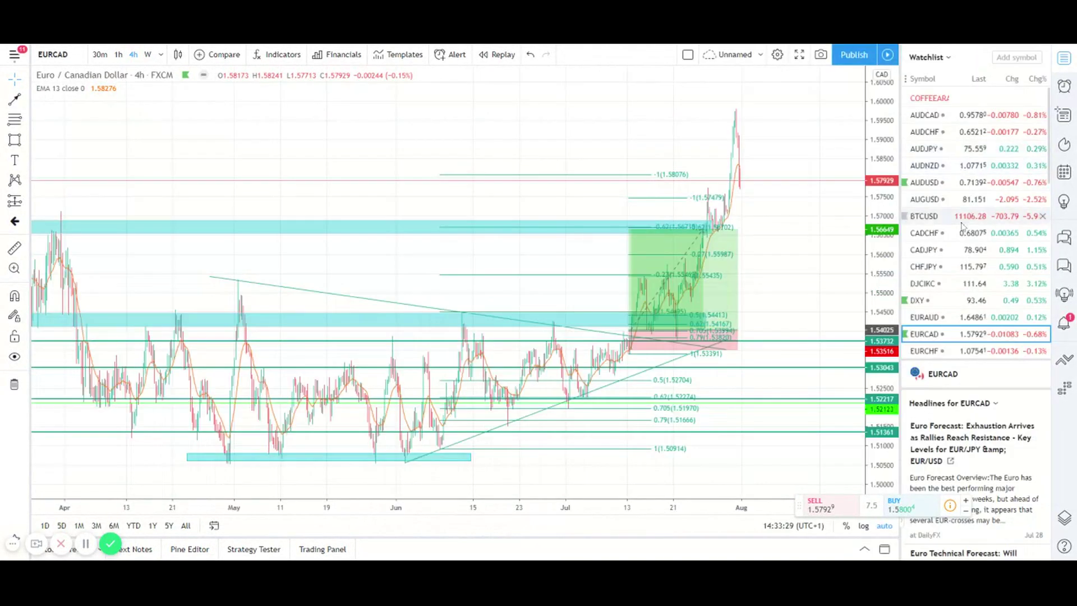
scroll(963, 227, down, 1)
scroll(963, 226, down, 2)
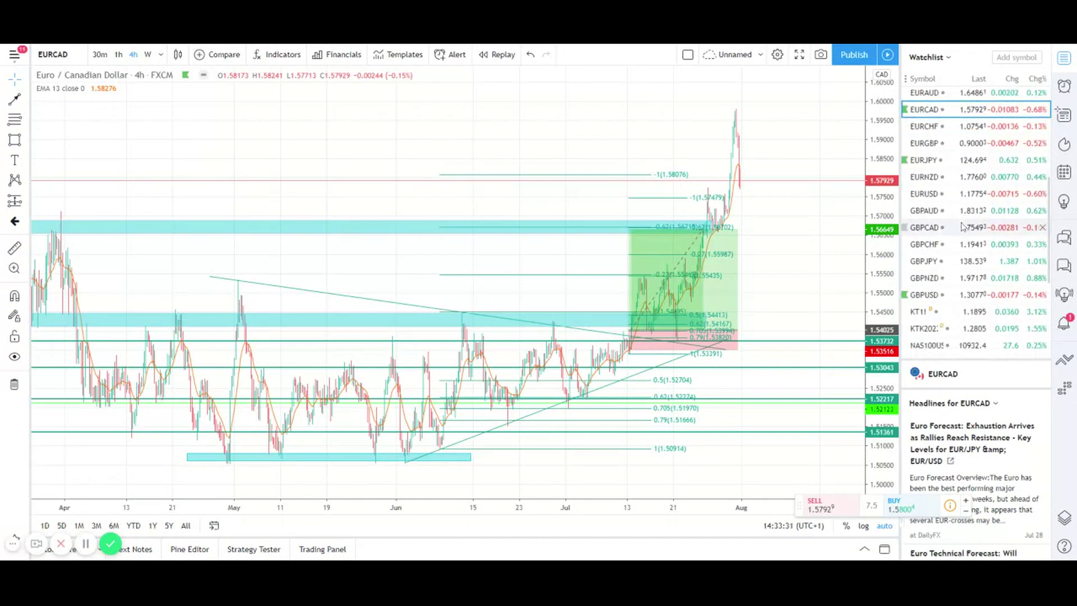
scroll(962, 226, down, 1)
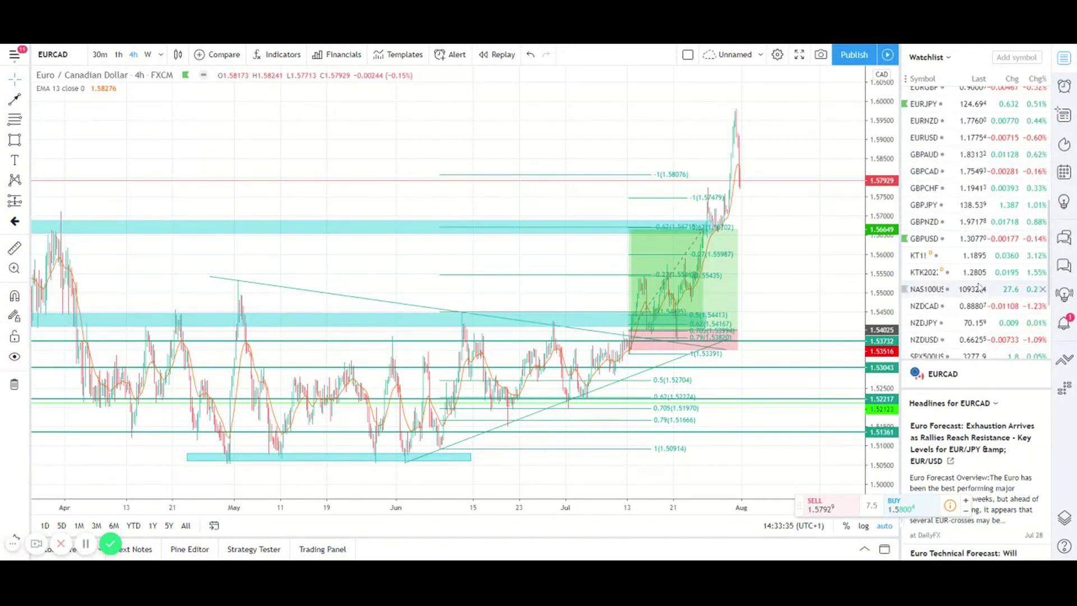
scroll(979, 288, up, 1)
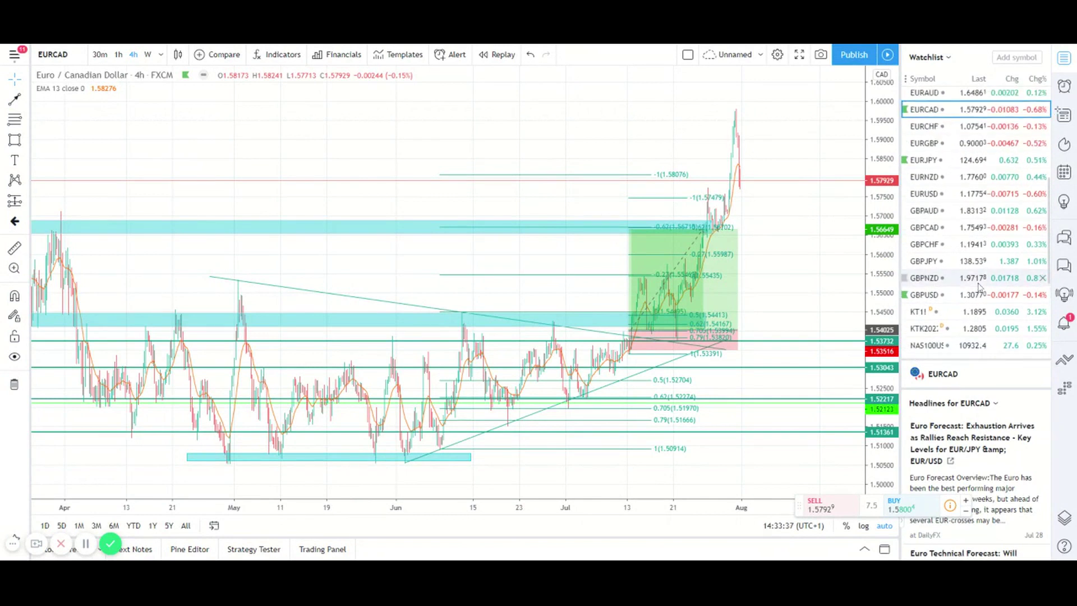
scroll(965, 272, down, 1)
scroll(965, 272, down, 2)
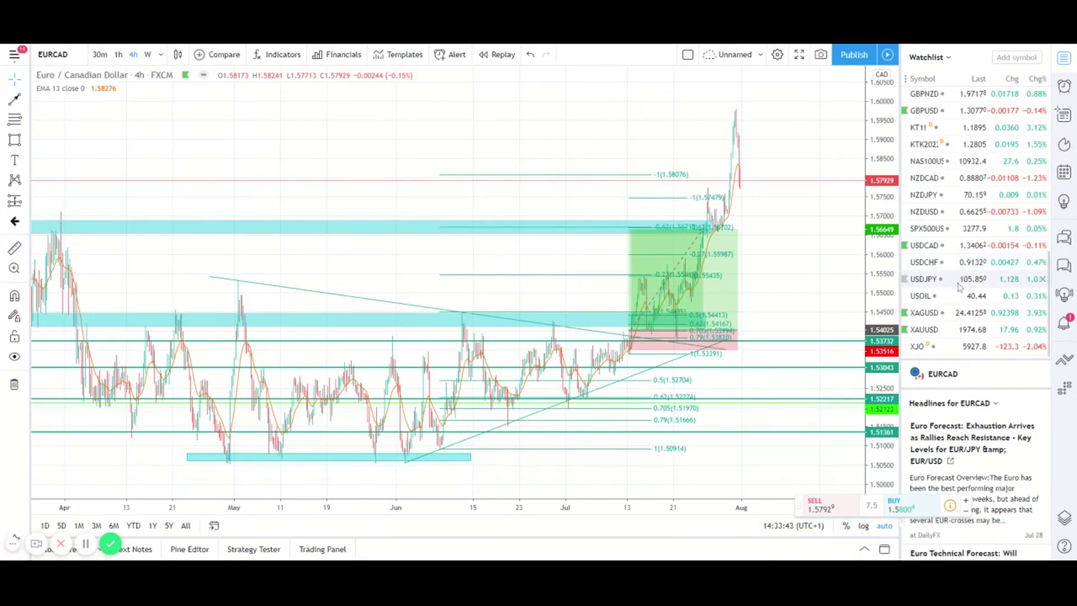
click(929, 316)
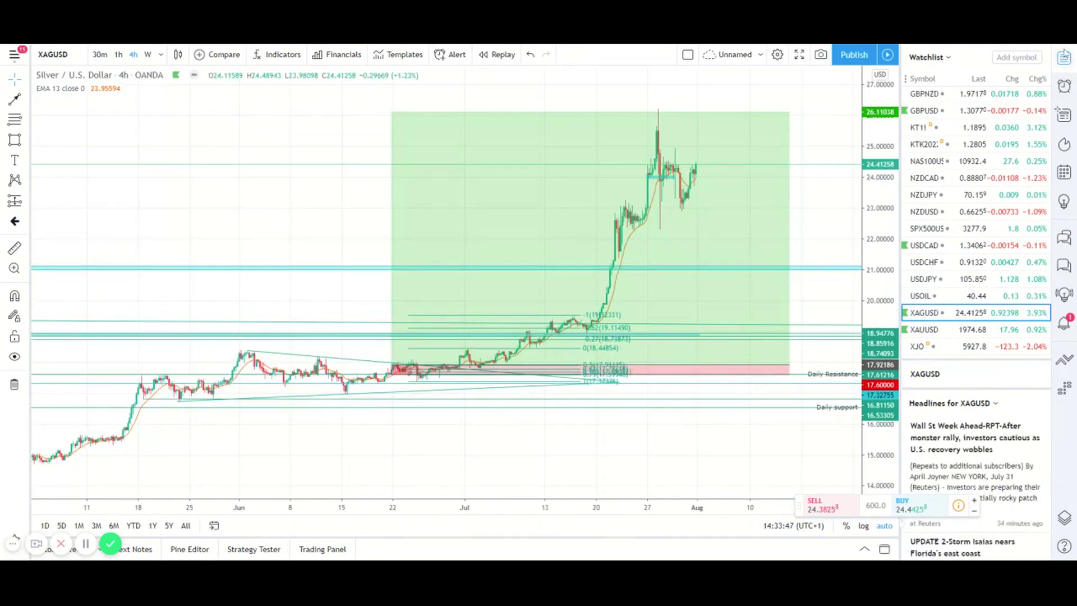
click(1064, 57)
Step: Review silver's long position on the 4-hour chart and the descending channel from 2016 to 2020 on the weekly timeframe
scroll(674, 426, up, 3)
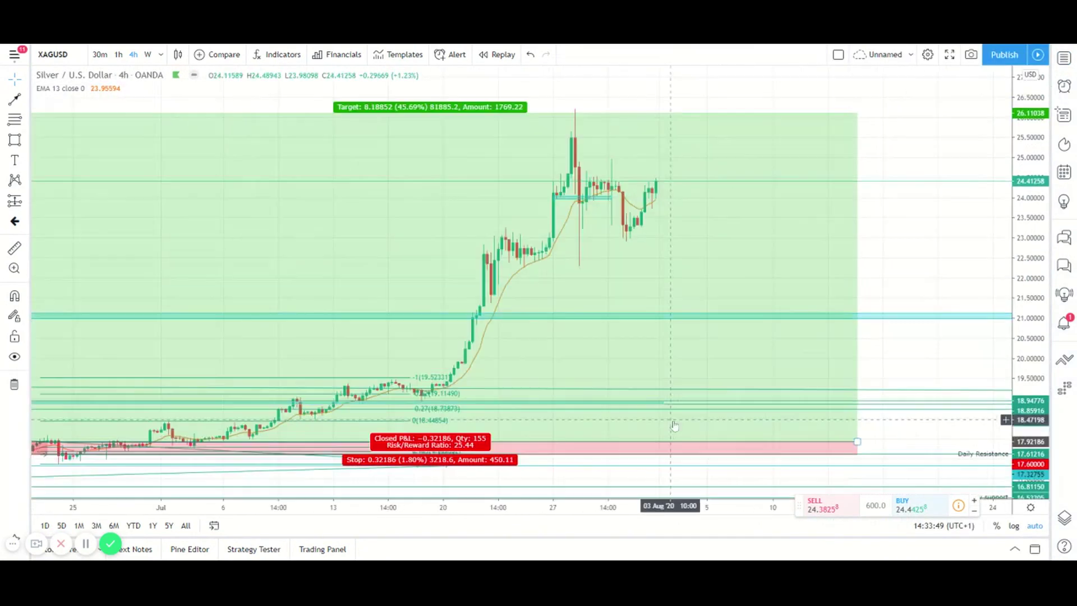
scroll(761, 348, down, 5)
click(761, 348)
scroll(561, 280, up, 1)
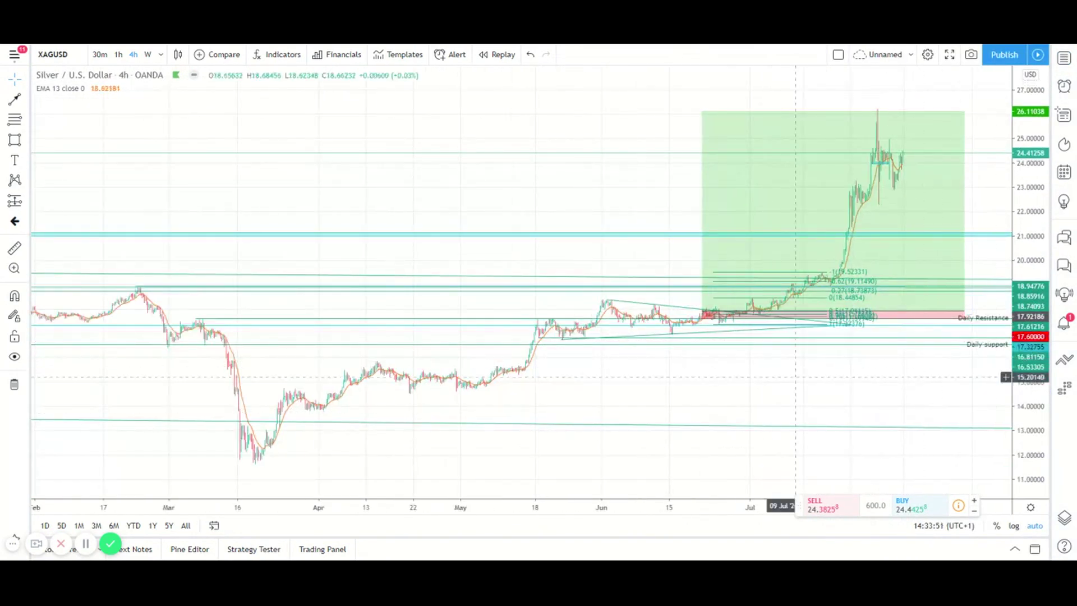
click(147, 54)
scroll(735, 306, up, 5)
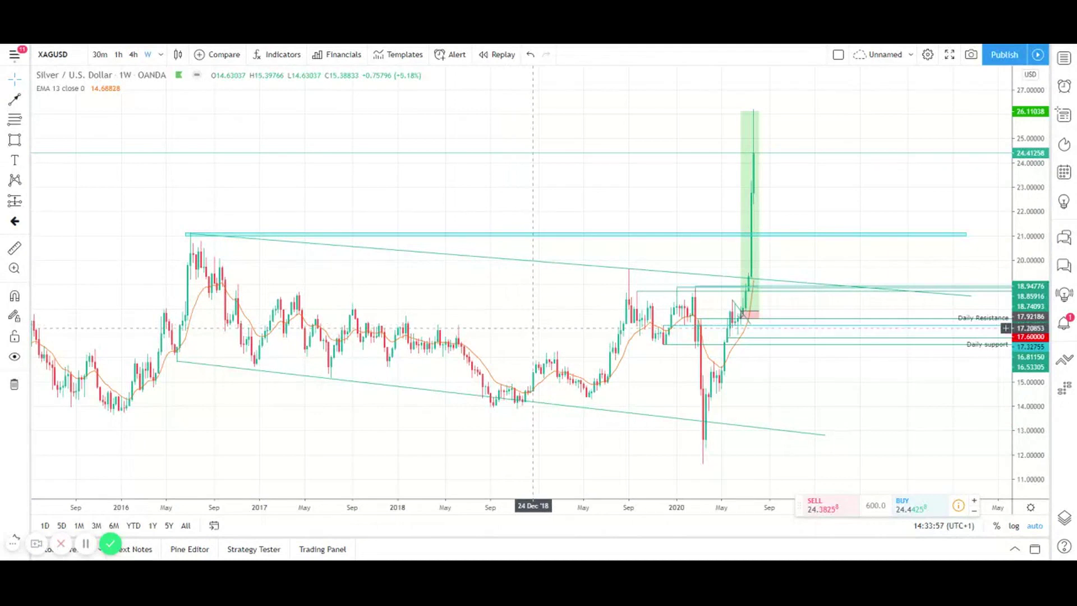
scroll(563, 336, down, 1)
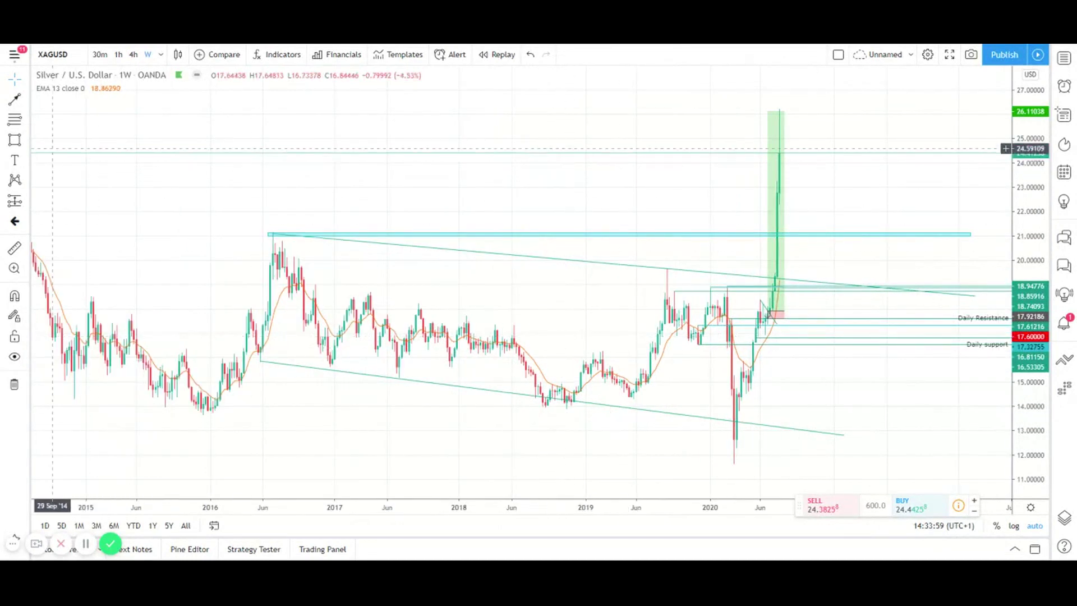
Step: Mark the March 2020 drop below the channel with a rectangle from about 11.7 to 13.4, and delete the rectangle
drag(712, 419, 770, 463)
scroll(832, 463, up, 1)
scroll(832, 463, up, 1)
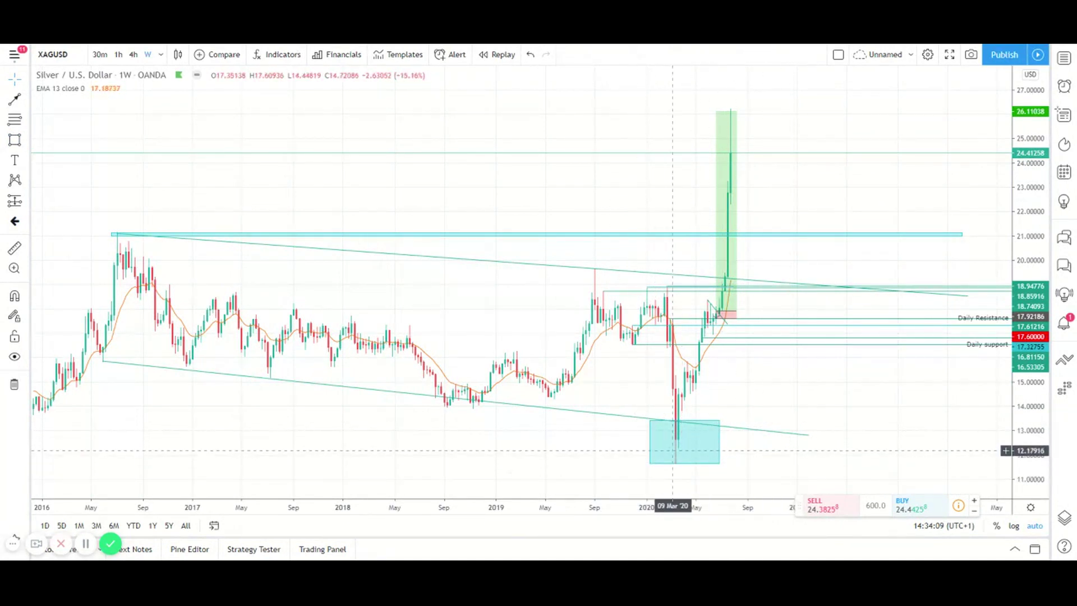
drag(693, 467, 695, 467)
click(701, 463)
key(Delete)
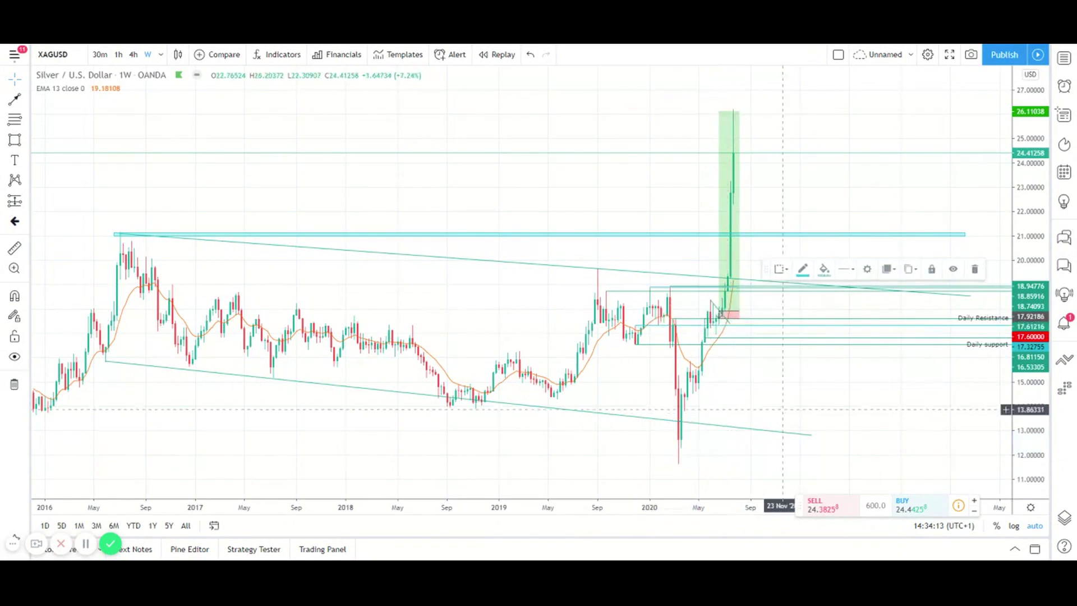
Step: Lower the long position's target to the resistance zone near 21.1, and raise it back to about 26.02
click(735, 292)
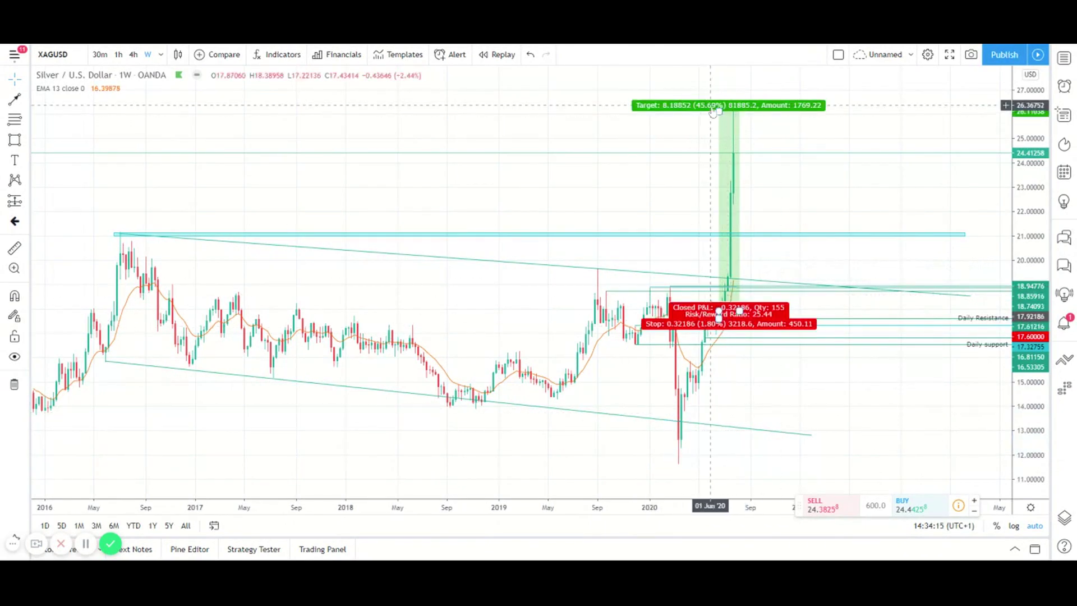
drag(719, 111, 719, 233)
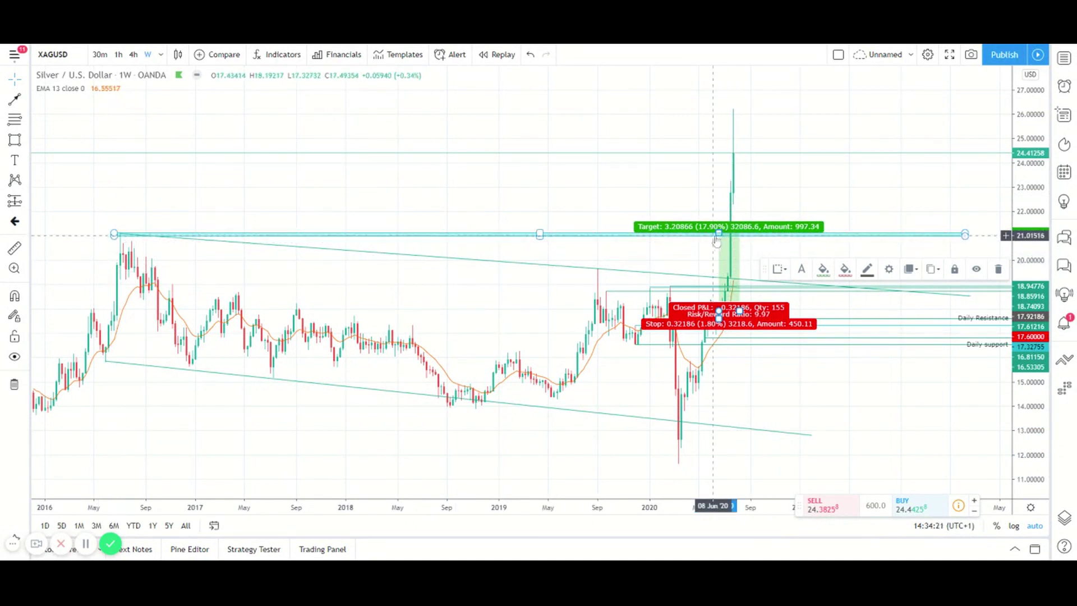
drag(718, 232, 710, 113)
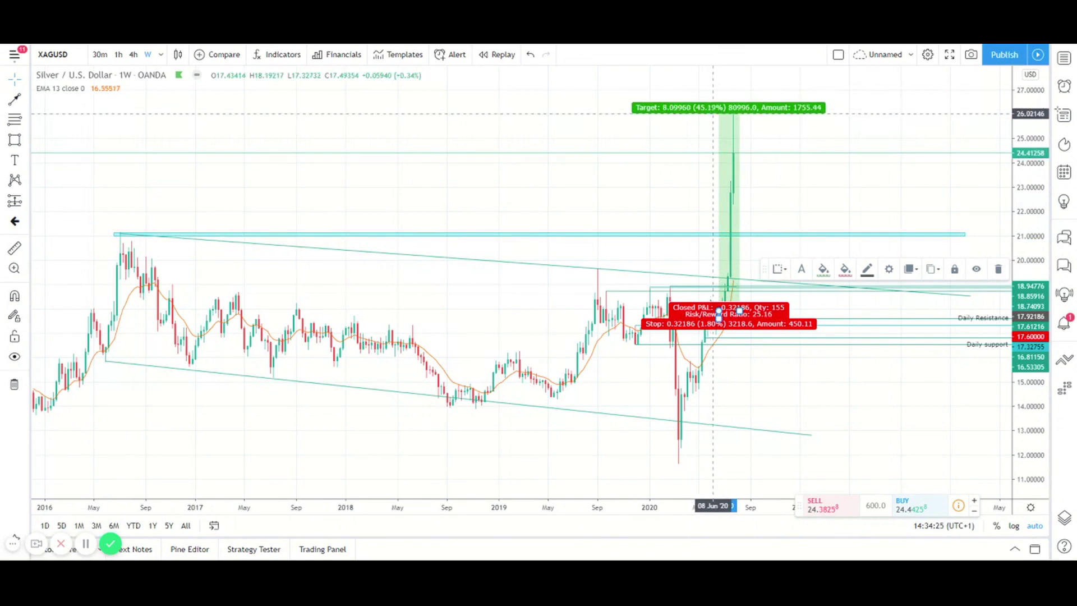
click(588, 197)
scroll(588, 197, up, 2)
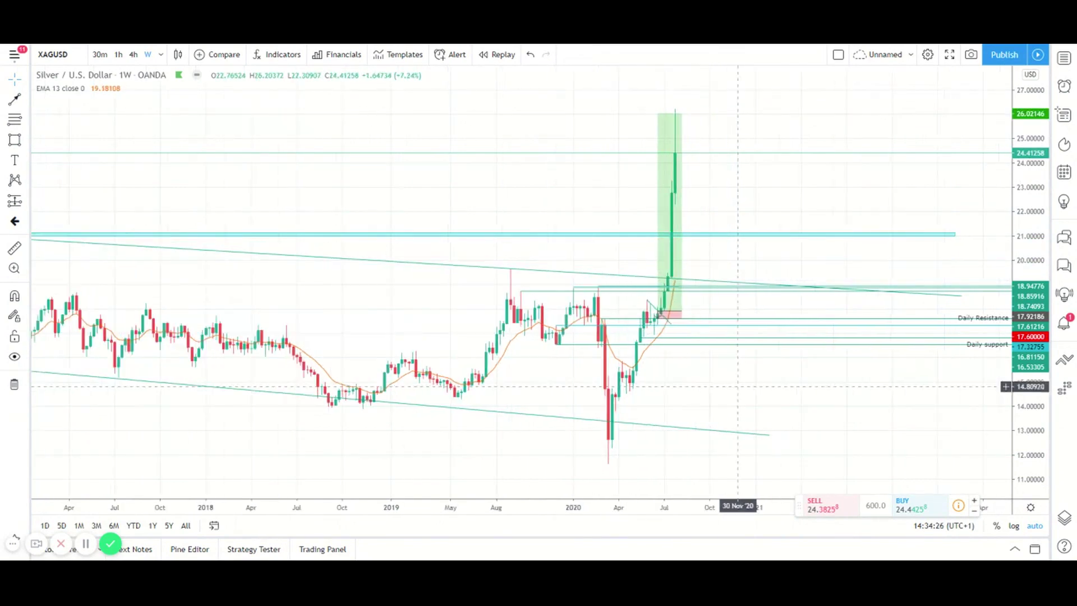
Step: Switch to the 4-hour timeframe and draw a rising arrow below the price from about 11.87 on 1 April to 17.13 in July
click(133, 55)
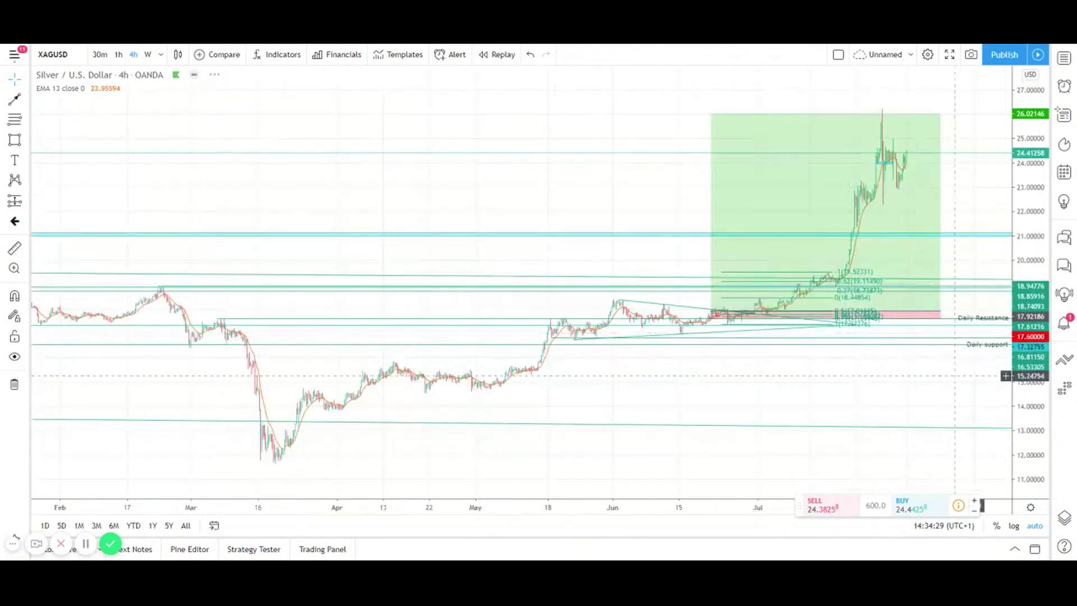
drag(1025, 378, 1025, 325)
scroll(797, 348, up, 3)
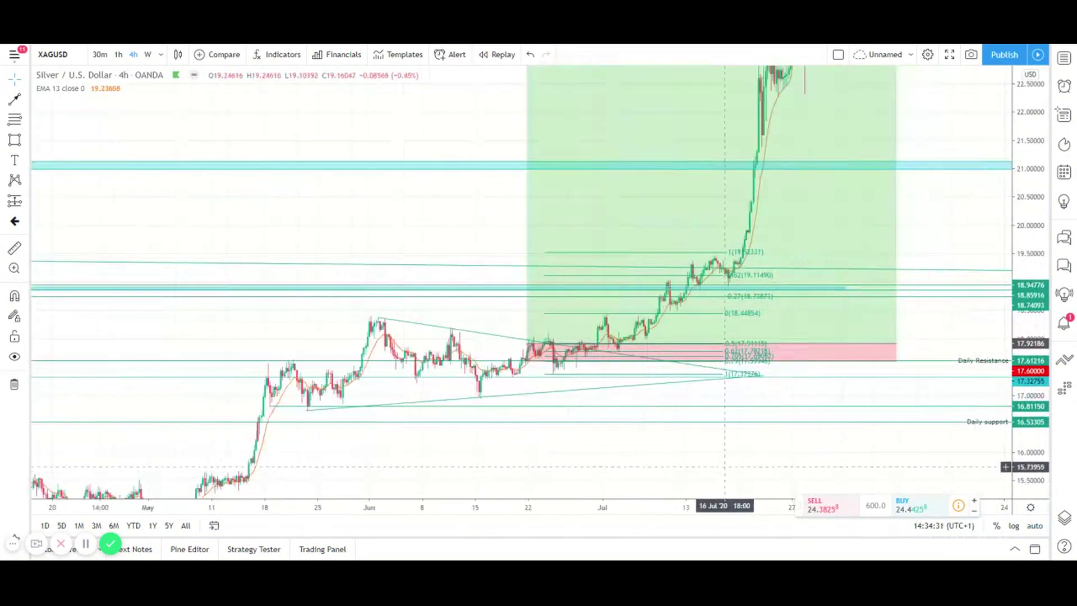
drag(716, 449, 811, 258)
scroll(812, 258, down, 4)
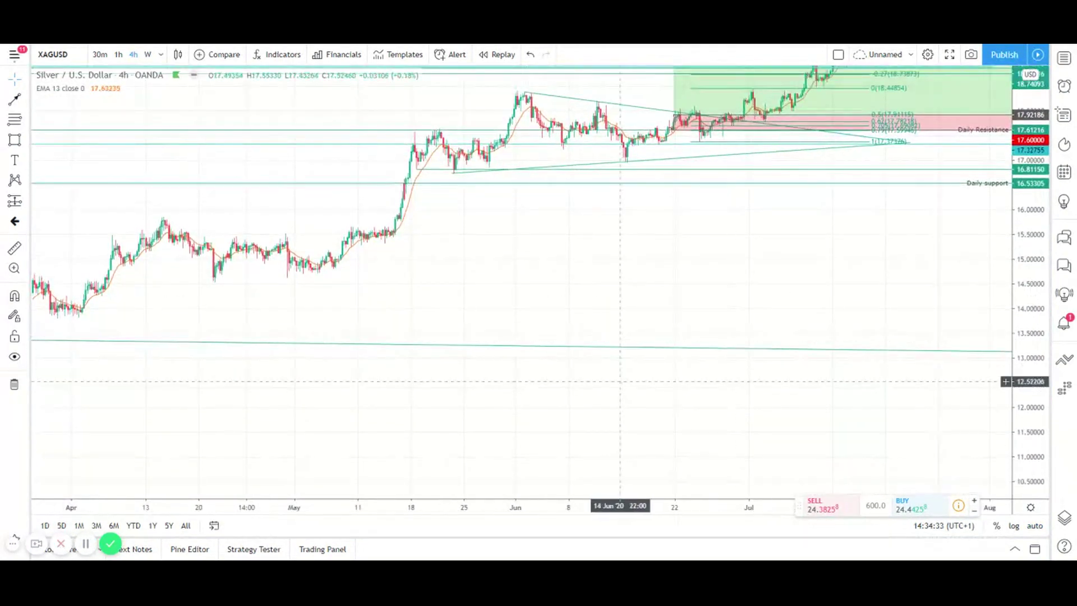
scroll(624, 385, down, 2)
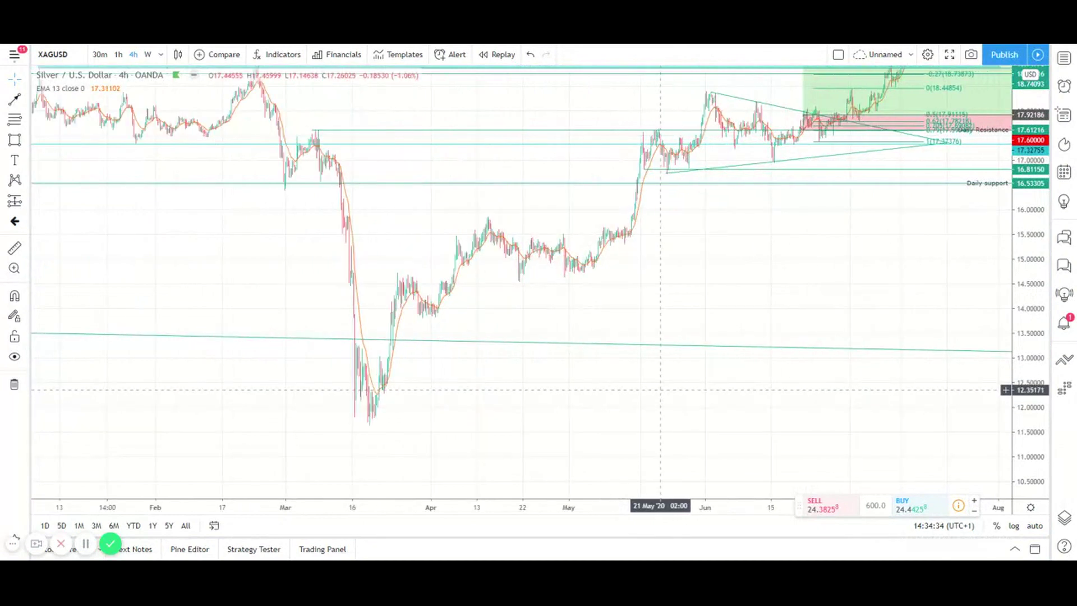
scroll(804, 269, up, 1)
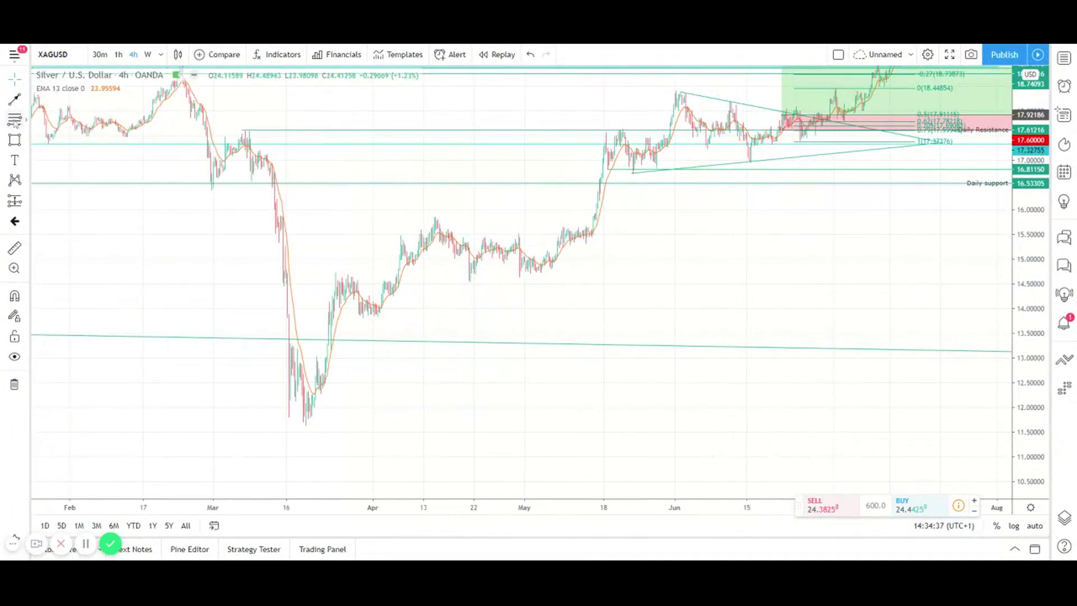
click(14, 99)
click(375, 413)
click(957, 153)
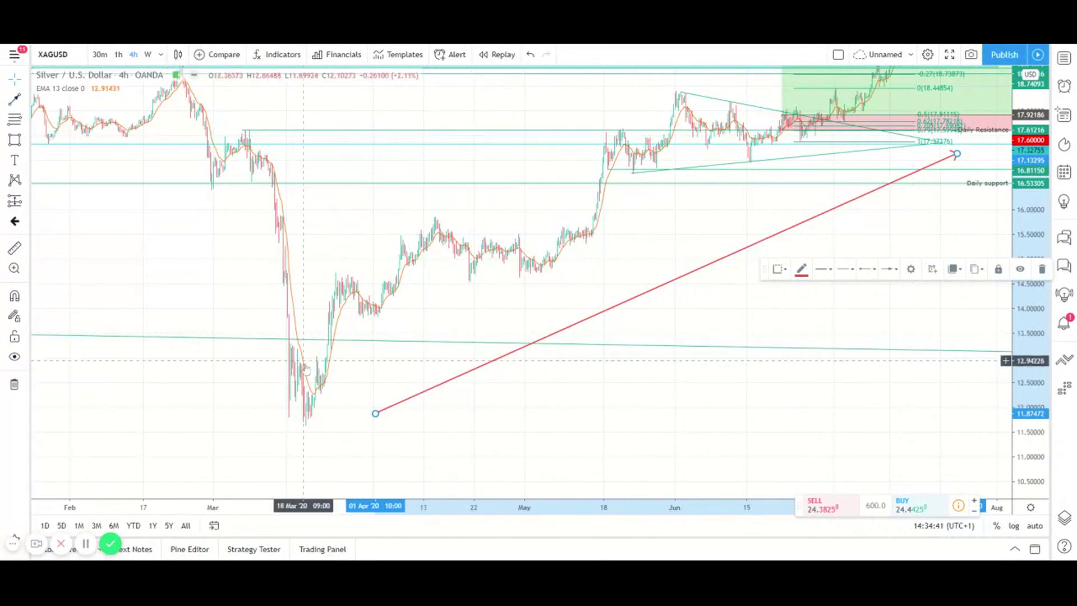
Step: Examine the rise from the March low to the June triangle above the red arrow
scroll(498, 377, up, 2)
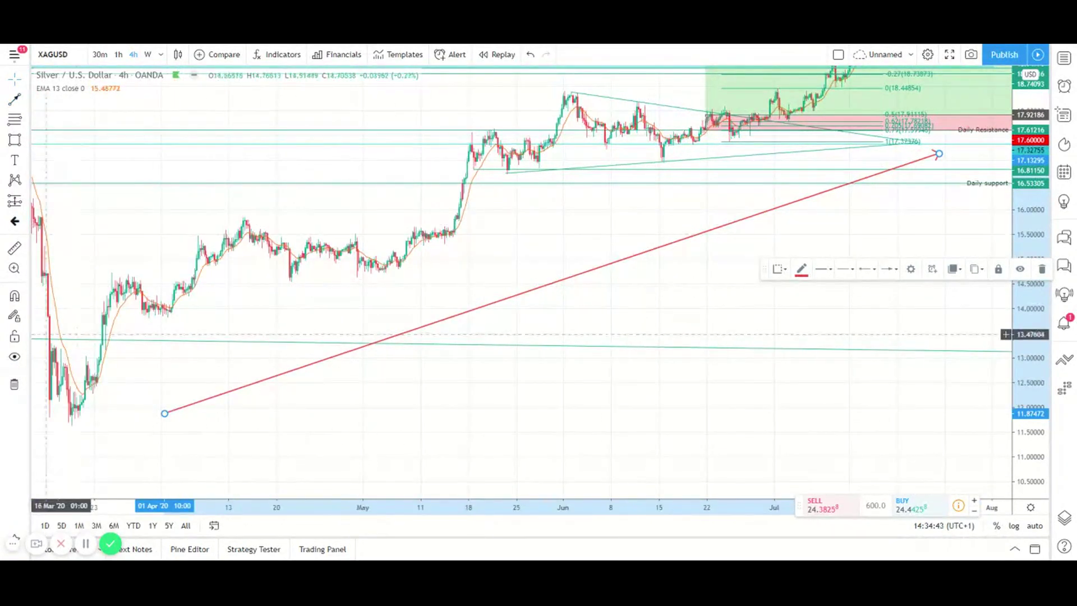
scroll(701, 281, down, 3)
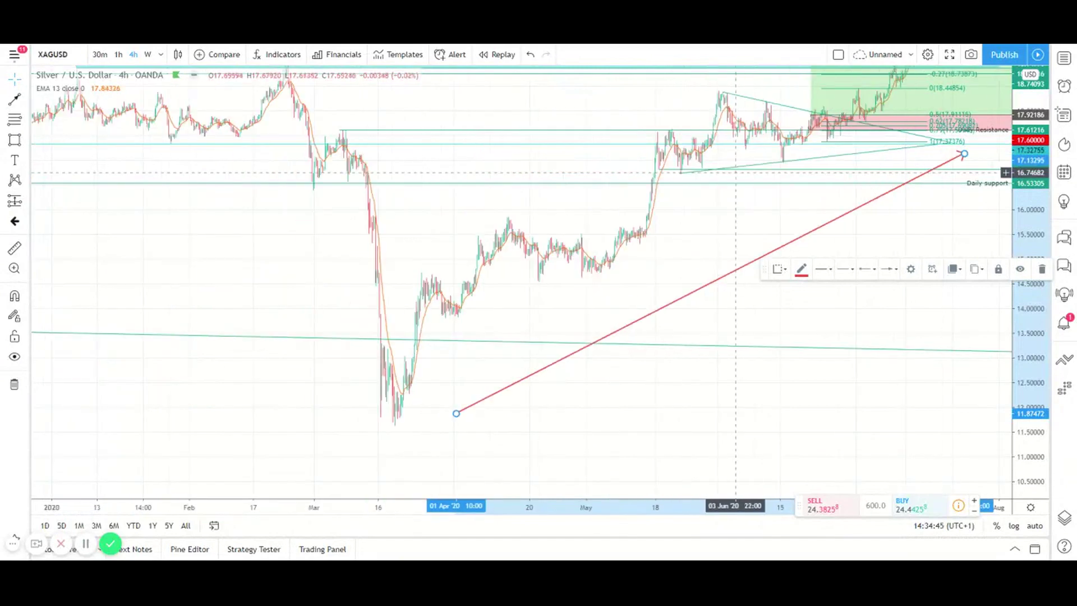
drag(801, 415, 641, 337)
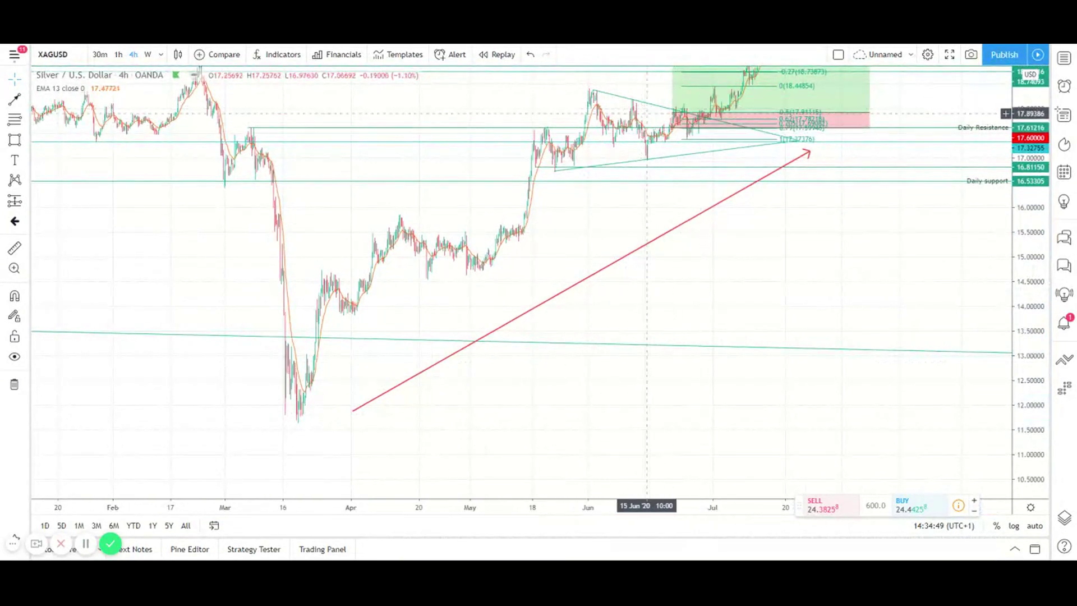
scroll(744, 168, up, 5)
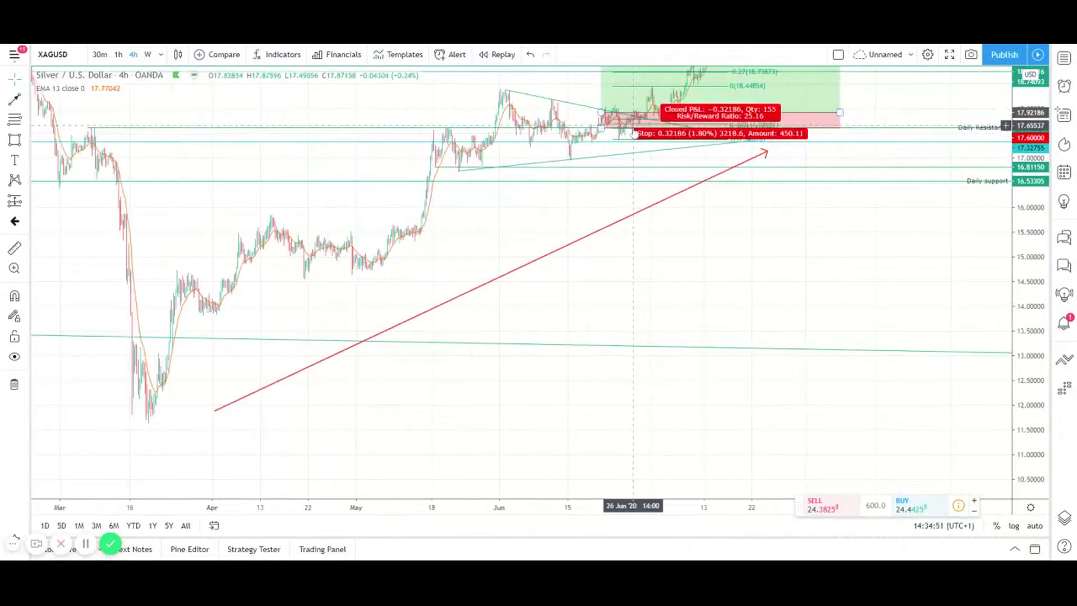
drag(1036, 190, 1036, 264)
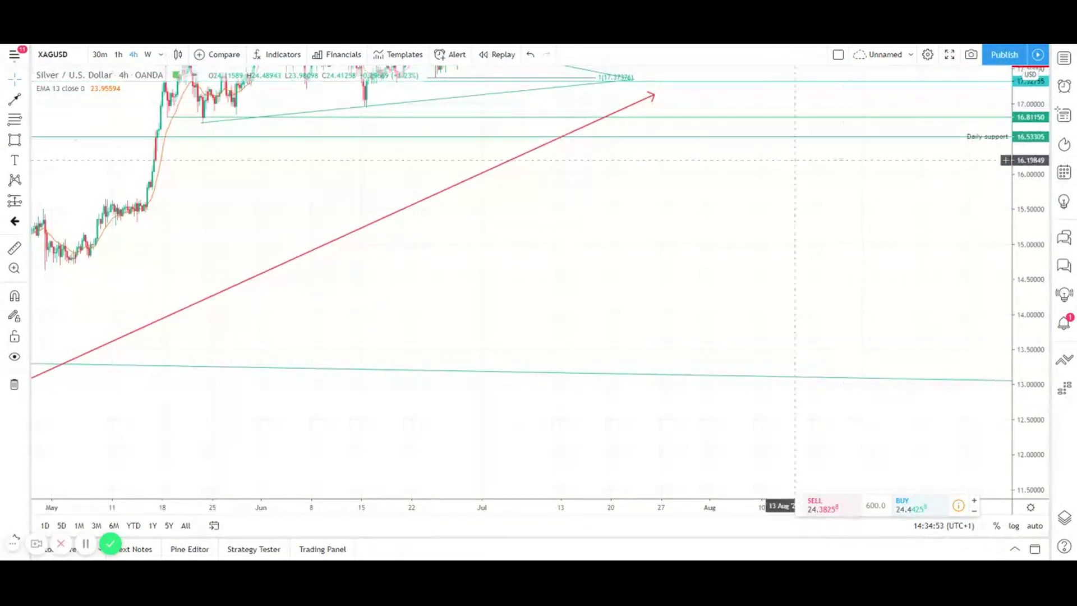
drag(499, 140, 655, 270)
Step: Inspect the entry at the triangle breakout and show the long position's stop and risk/reward figures
click(605, 228)
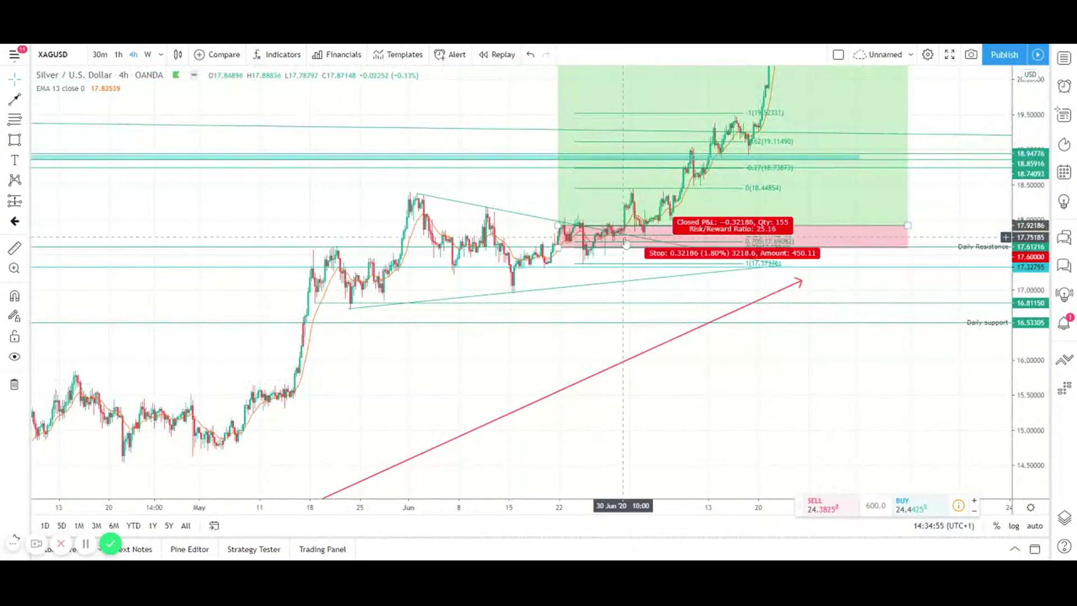
click(681, 247)
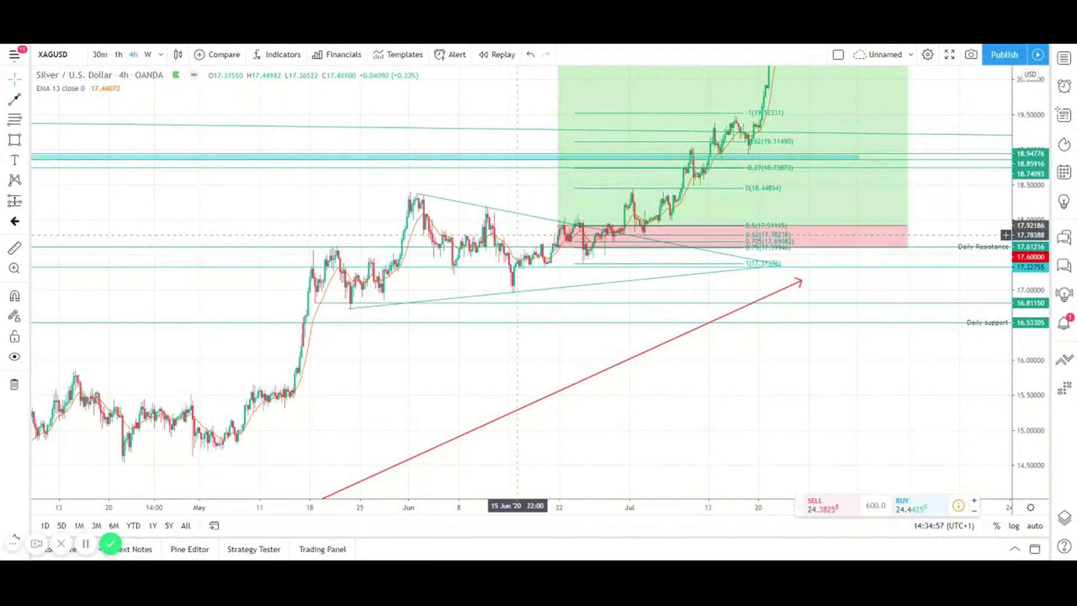
click(648, 235)
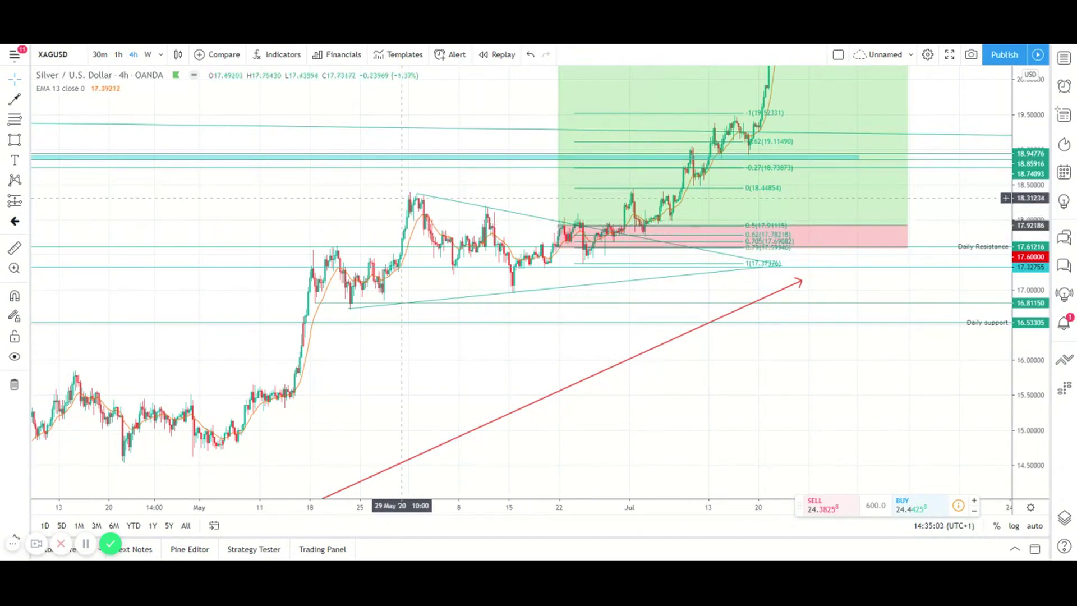
click(651, 242)
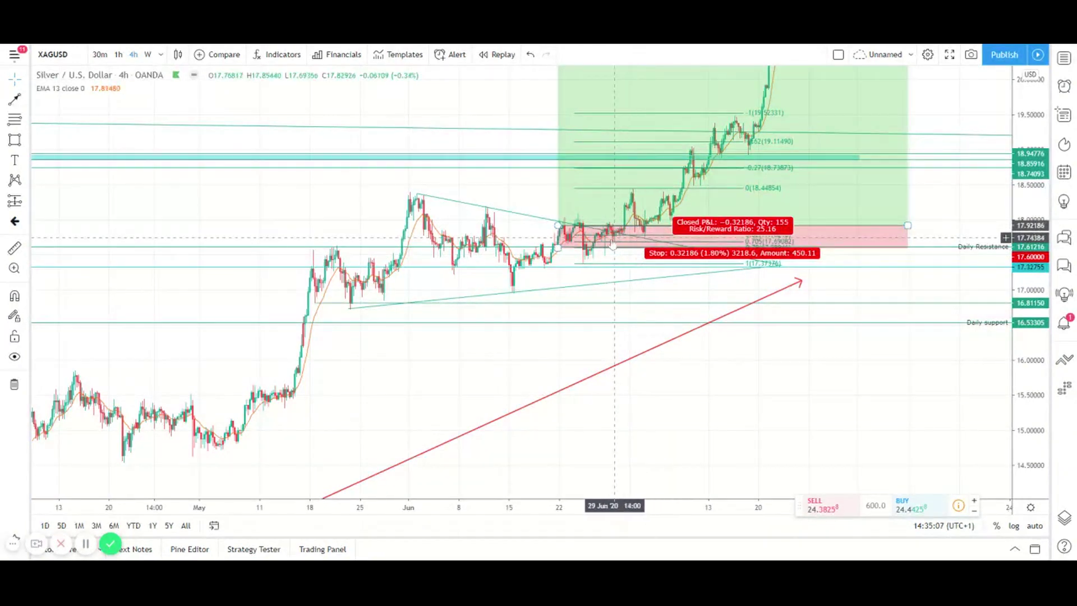
click(614, 309)
scroll(898, 242, down, 2)
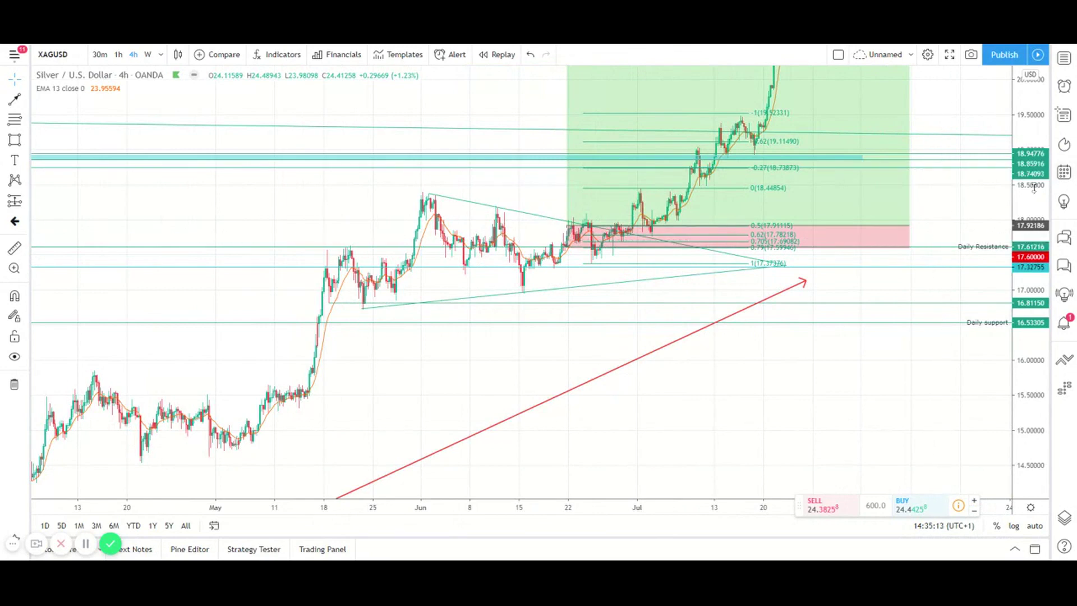
Step: Review the July rally from the triangle breakout through the resistance zone near 21 towards the target
drag(1039, 157, 1055, 346)
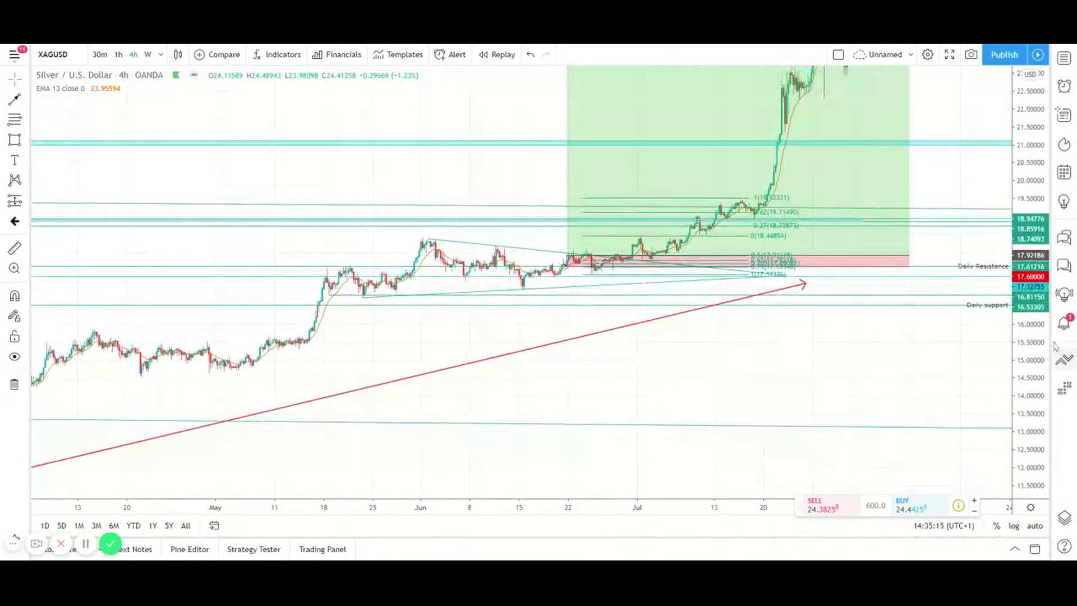
drag(984, 199, 857, 405)
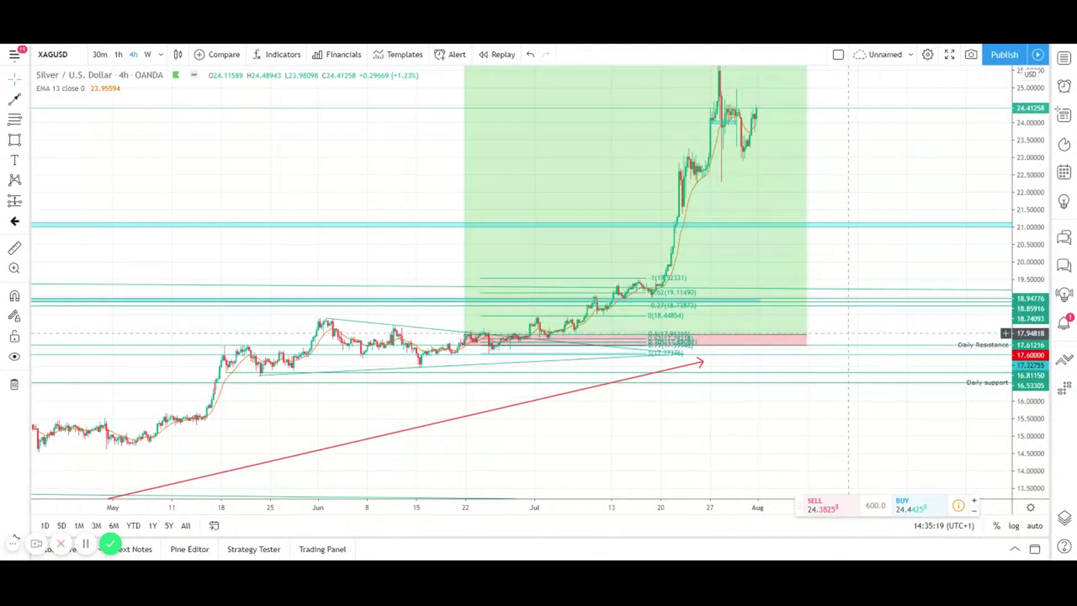
mouse_move(807, 284)
drag(1023, 246, 1022, 218)
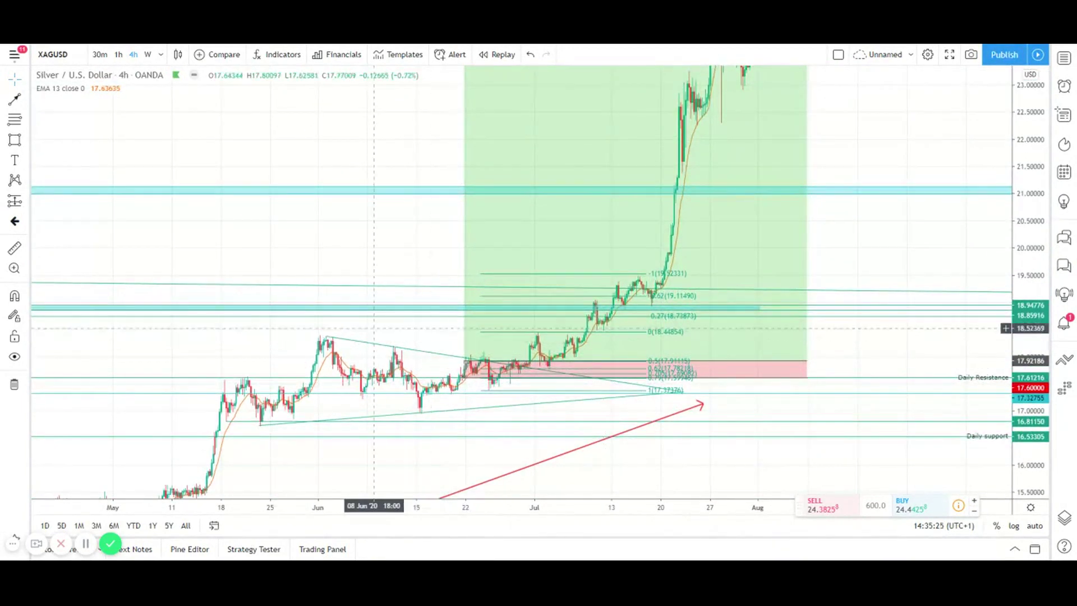
Step: Review silver's triangle breakout, entry area and rally against the earlier price structure back to late 2019
mouse_move(512, 349)
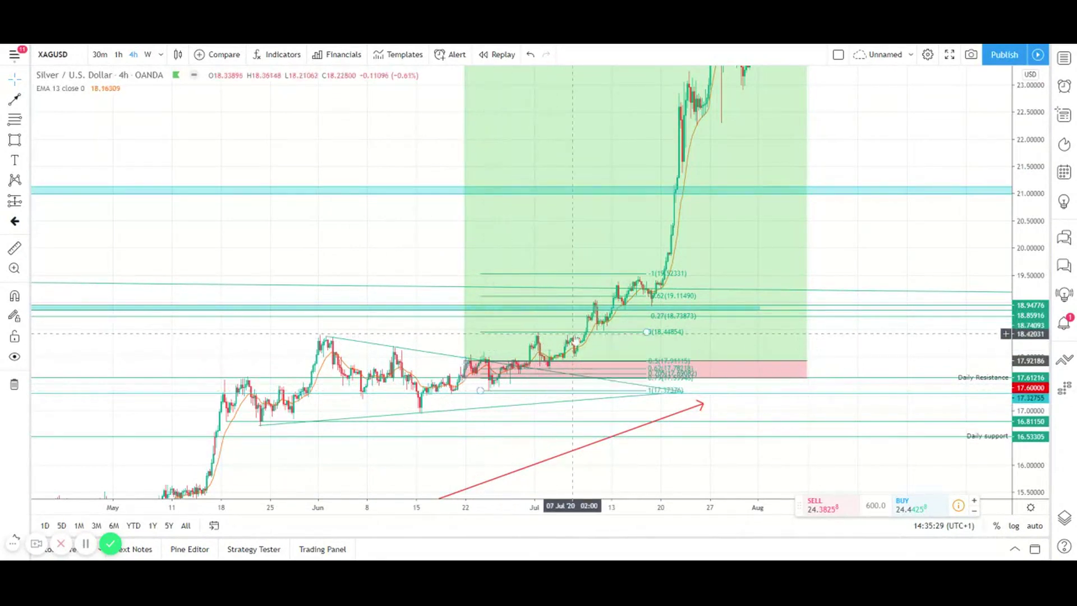
mouse_move(552, 370)
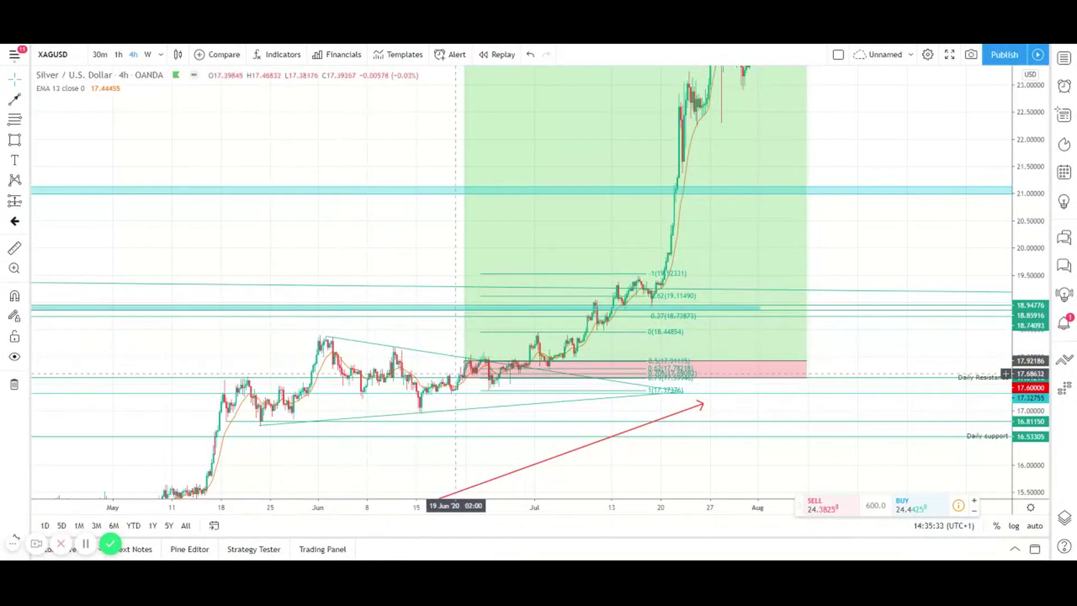
scroll(417, 357, down, 5)
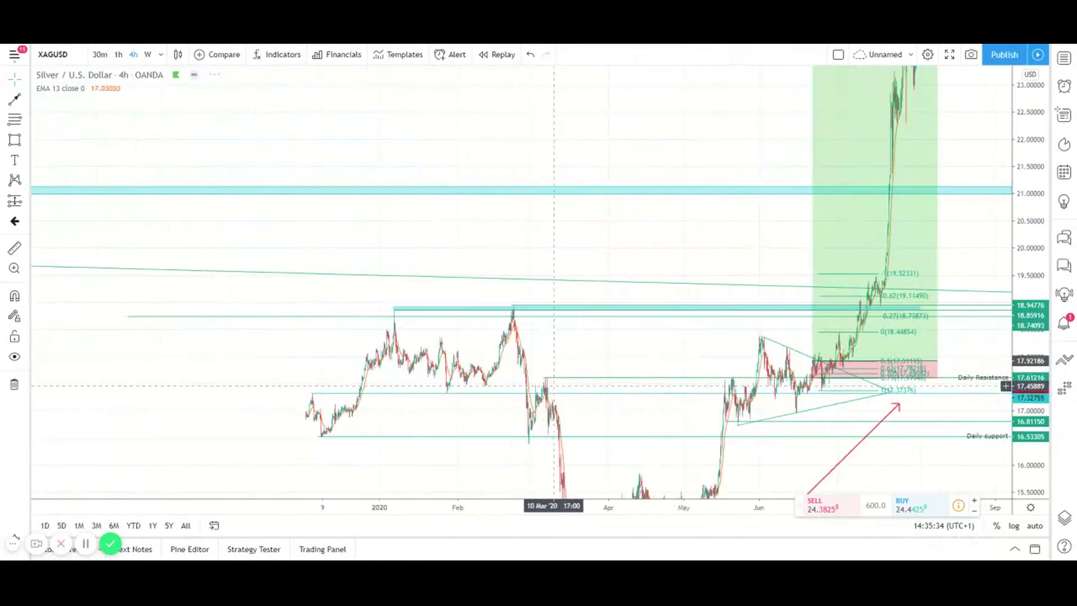
drag(780, 416, 780, 247)
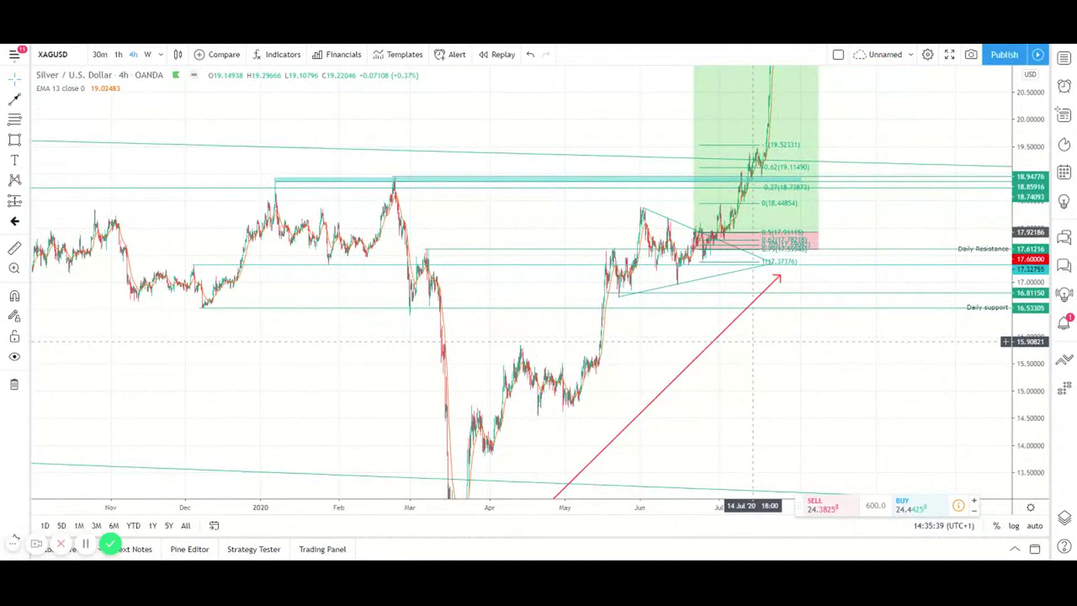
scroll(753, 341, up, 3)
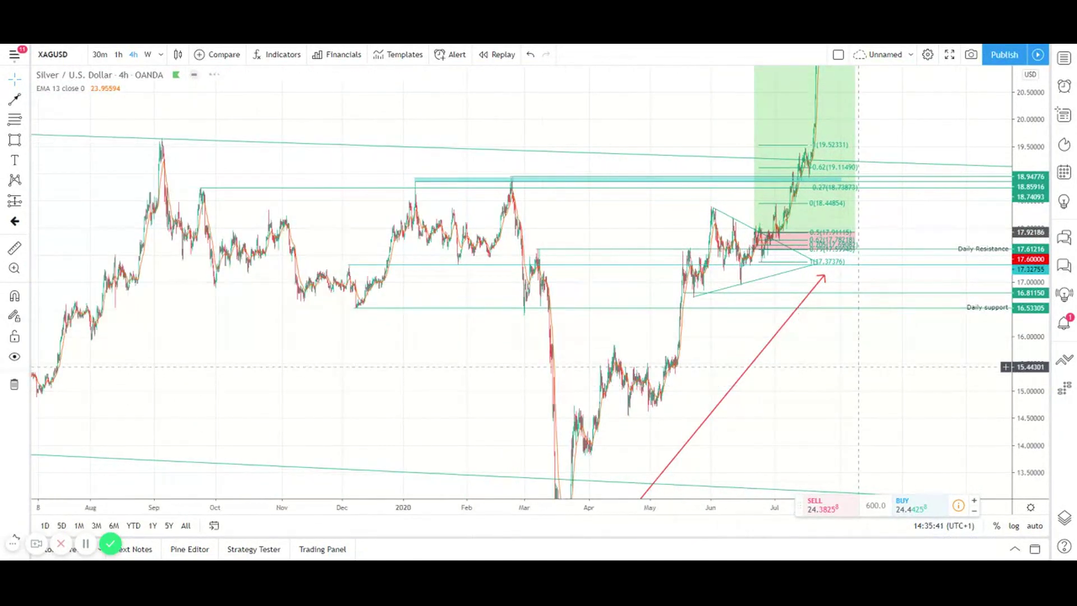
scroll(851, 149, down, 3)
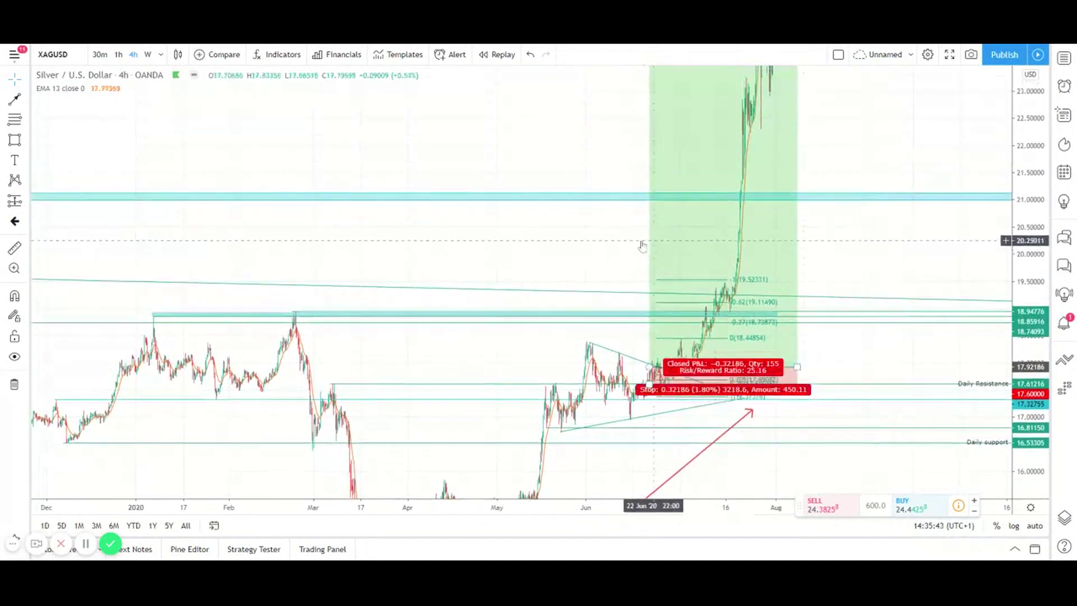
drag(655, 241, 856, 326)
scroll(925, 270, up, 2)
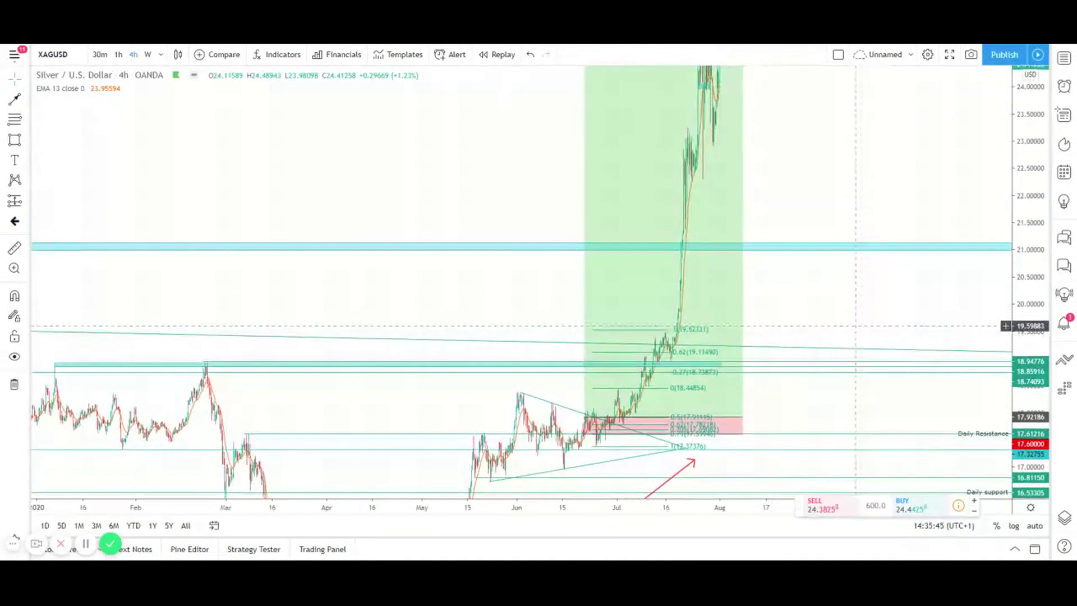
scroll(702, 291, down, 3)
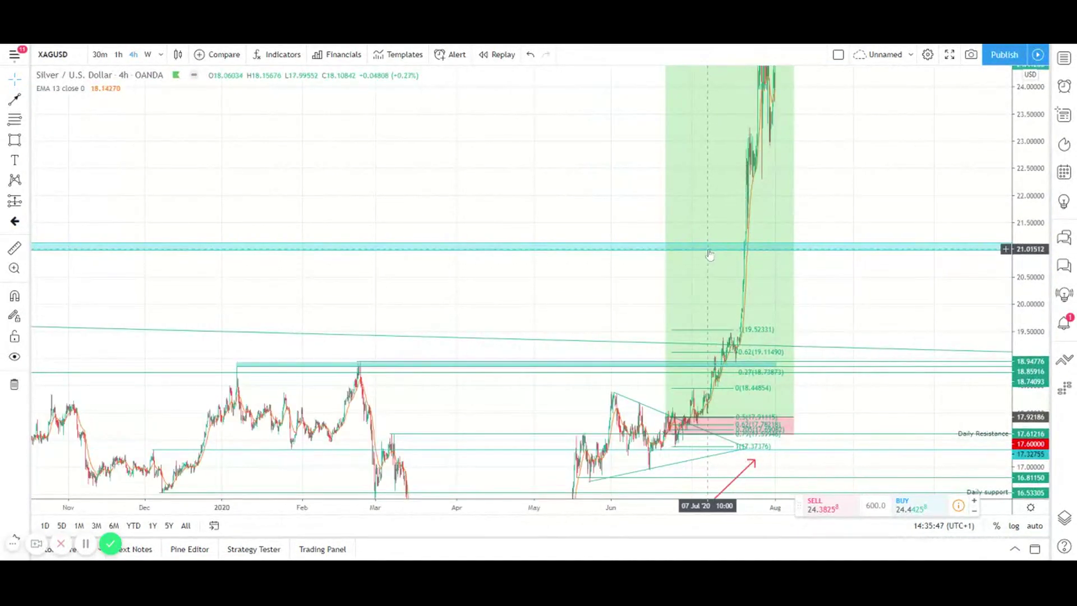
Step: Measure the price range from the resistance zone at 21.11850 up to about 25.90, and delete the measurement
drag(848, 164, 798, 277)
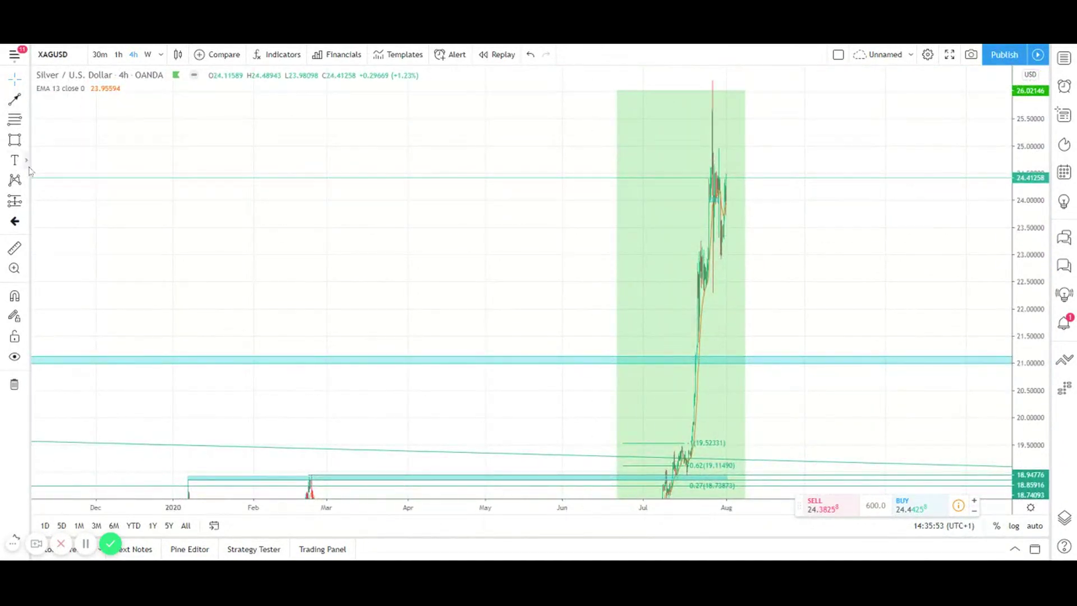
click(26, 201)
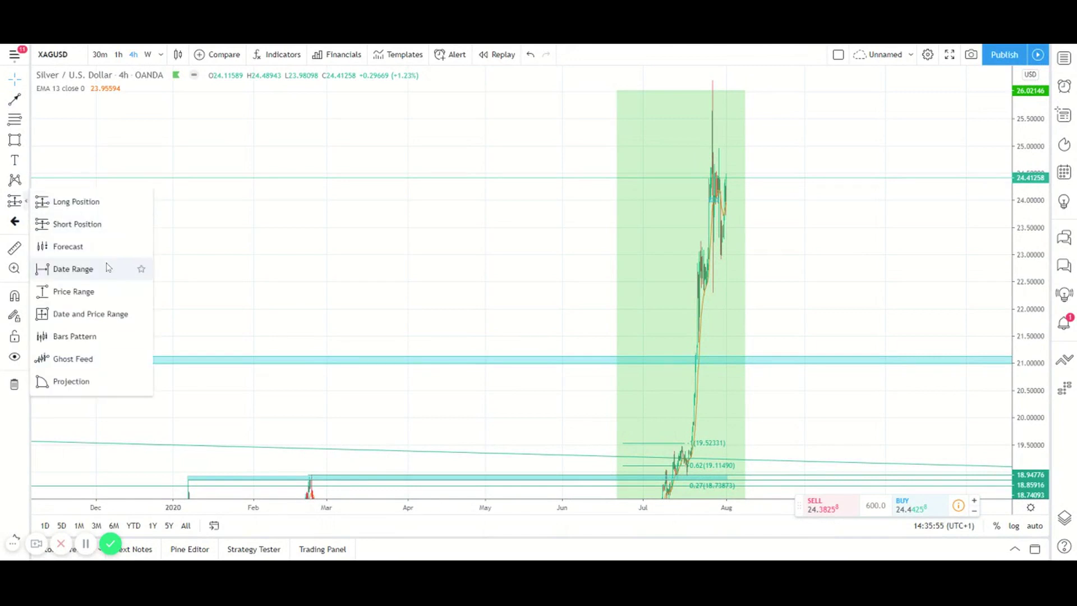
click(109, 291)
click(724, 357)
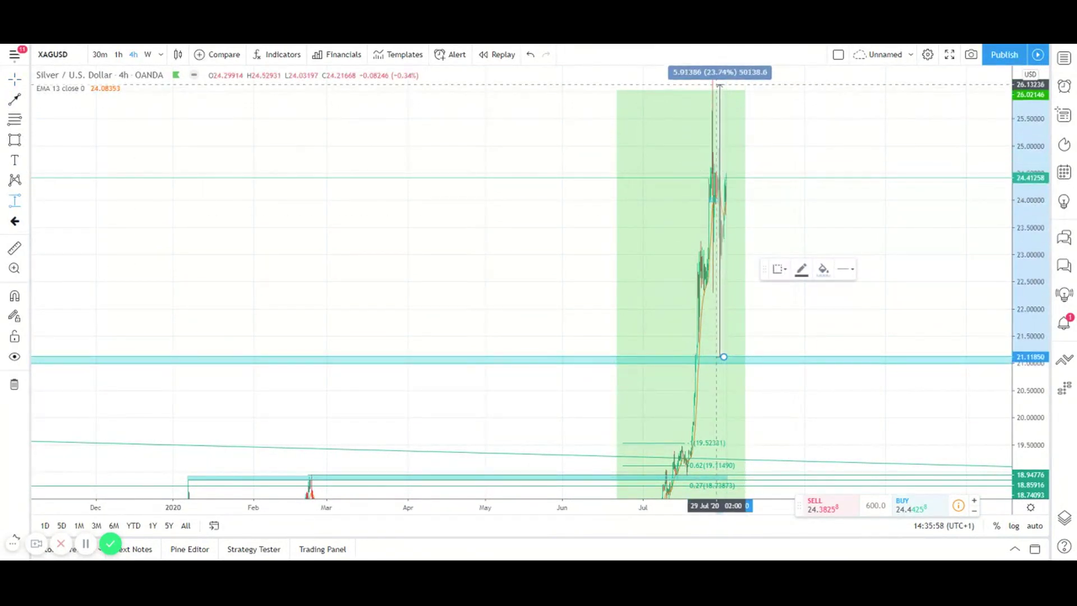
click(881, 96)
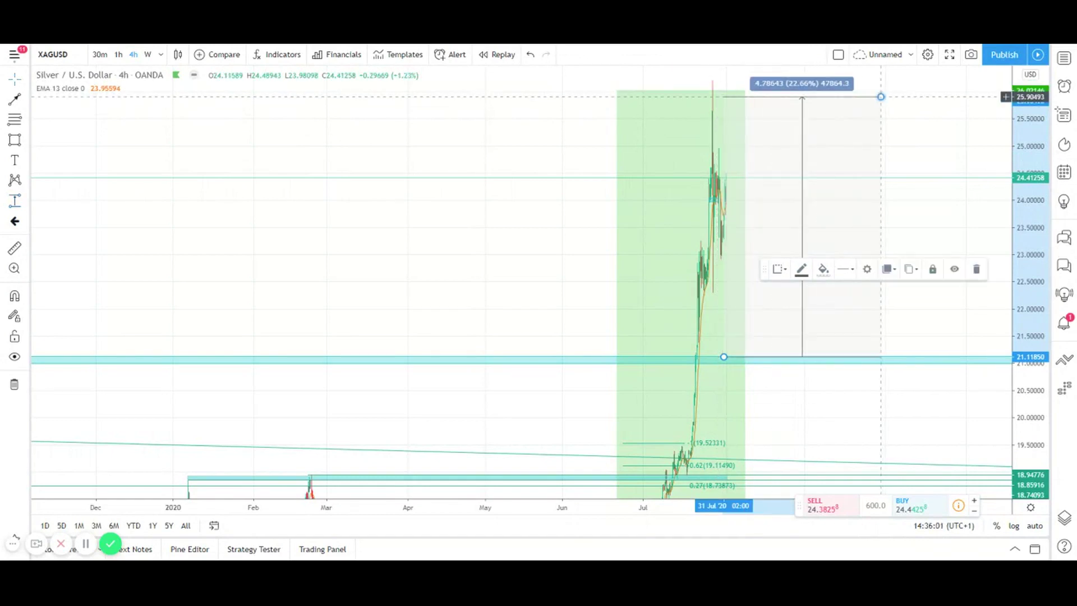
key(Delete)
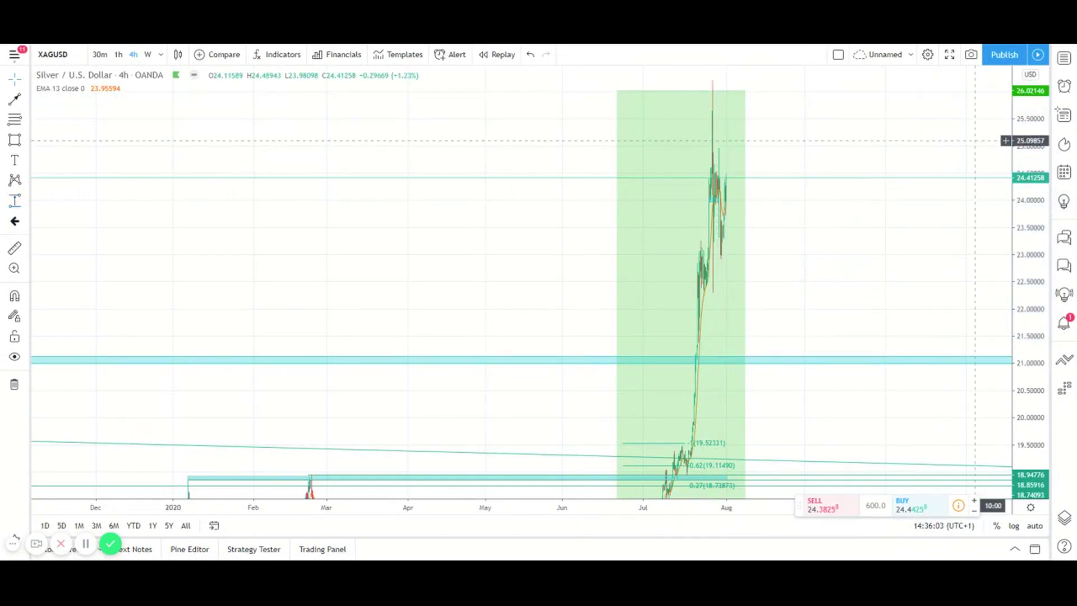
Step: Check silver's rally on the weekly timeframe, and return to the 4-hour view of the triangle breakout and rising arrow
scroll(969, 137, up, 5)
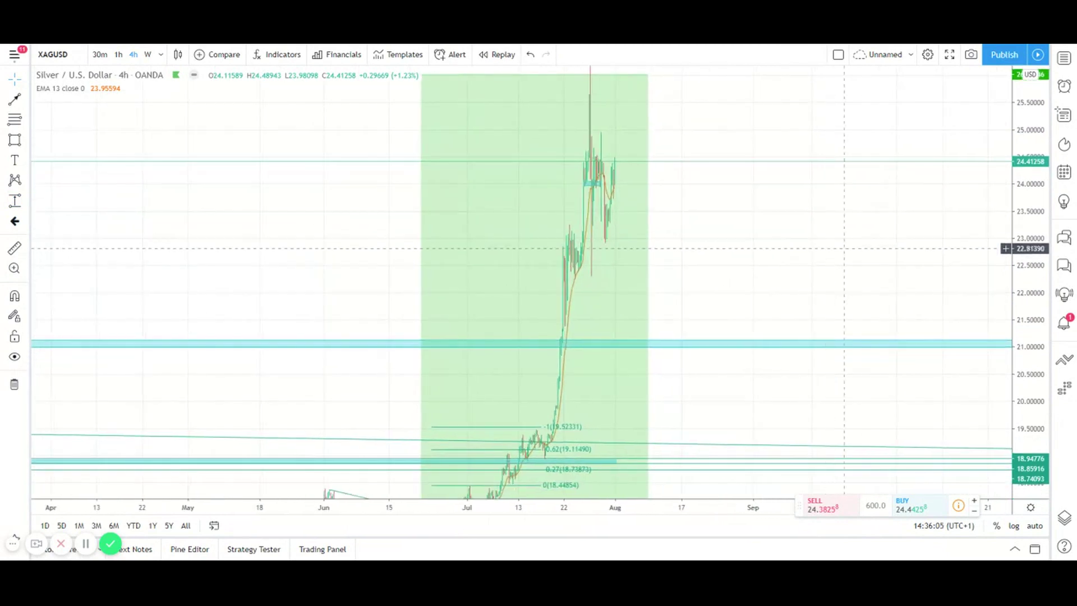
drag(671, 430, 900, 415)
scroll(996, 353, up, 3)
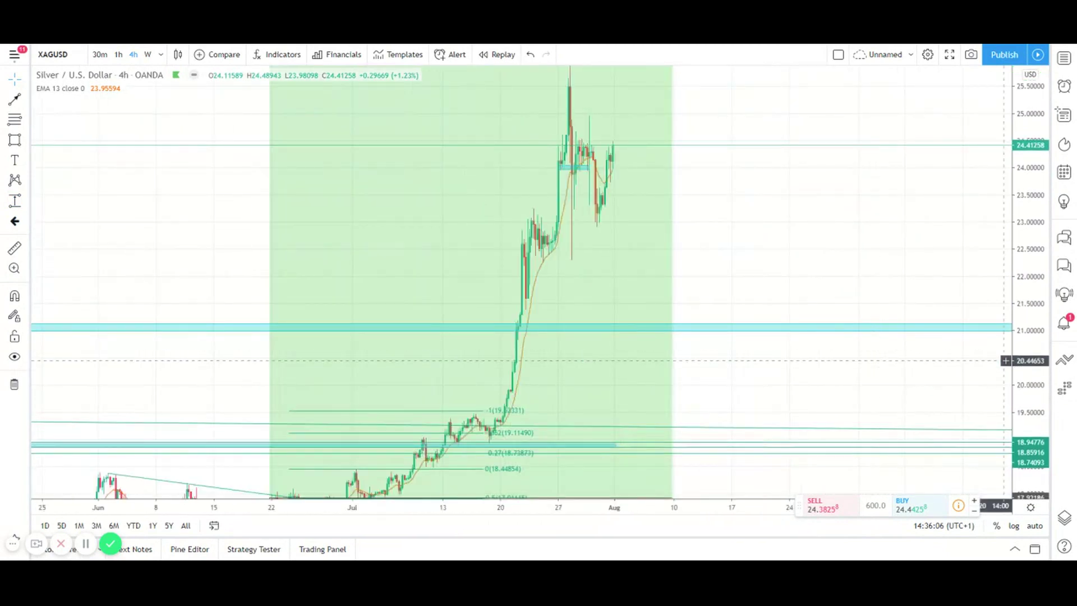
click(148, 54)
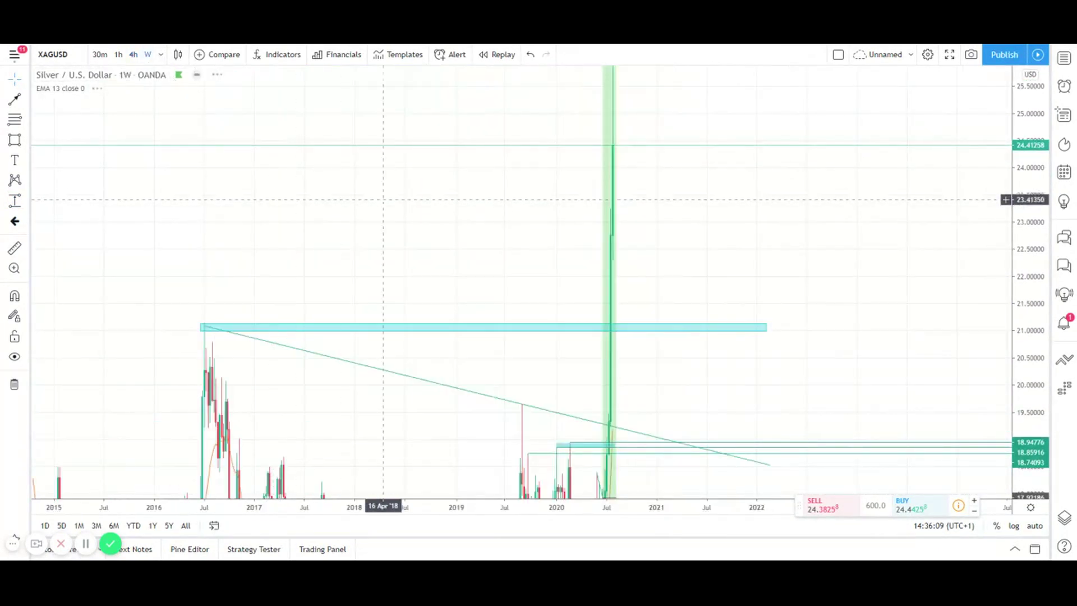
click(133, 54)
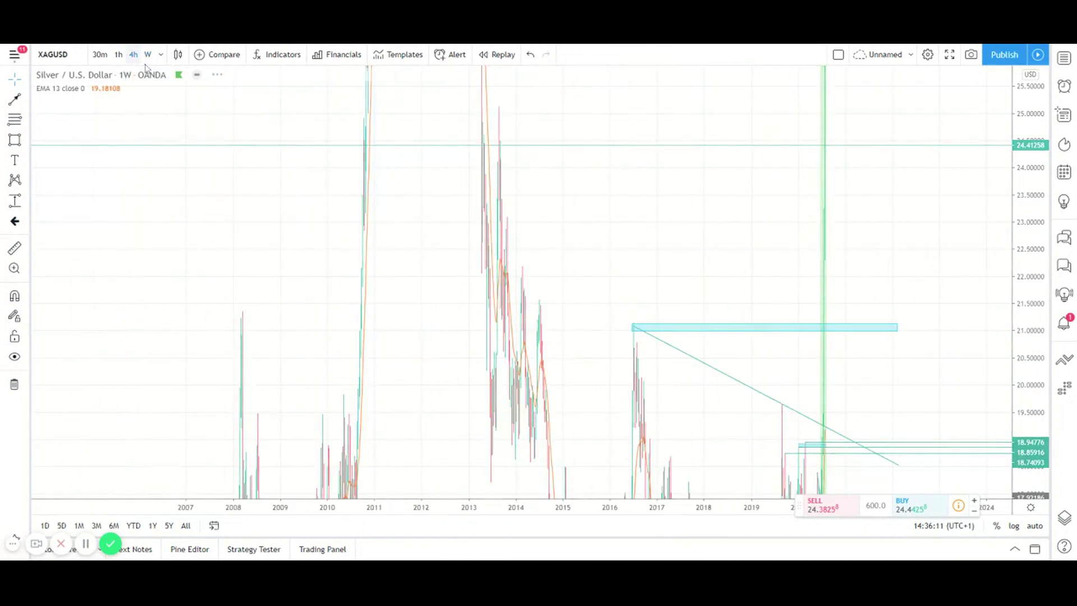
scroll(729, 253, down, 5)
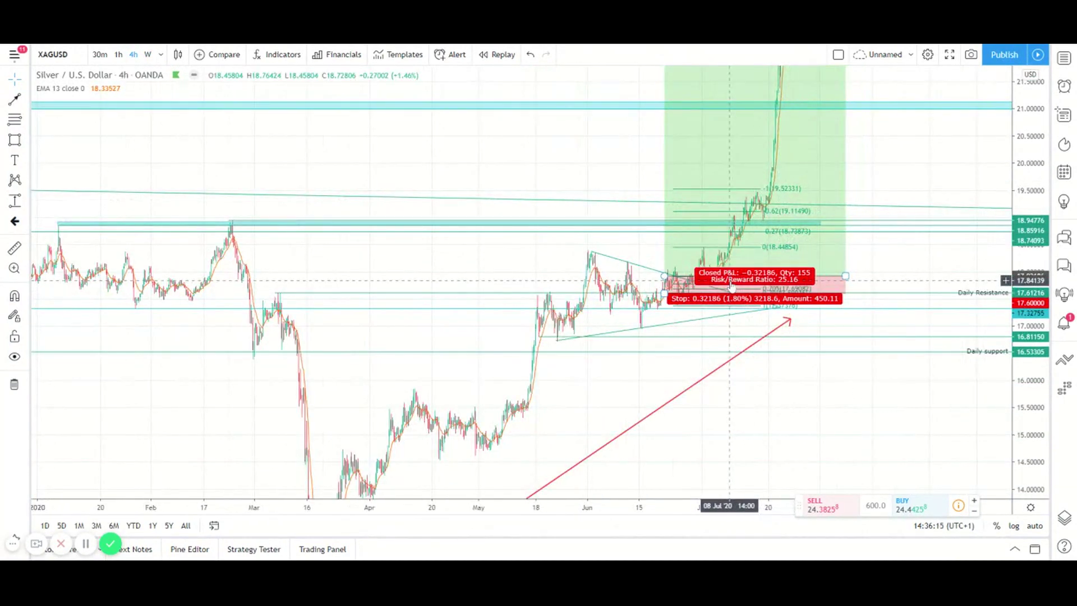
scroll(549, 166, up, 1)
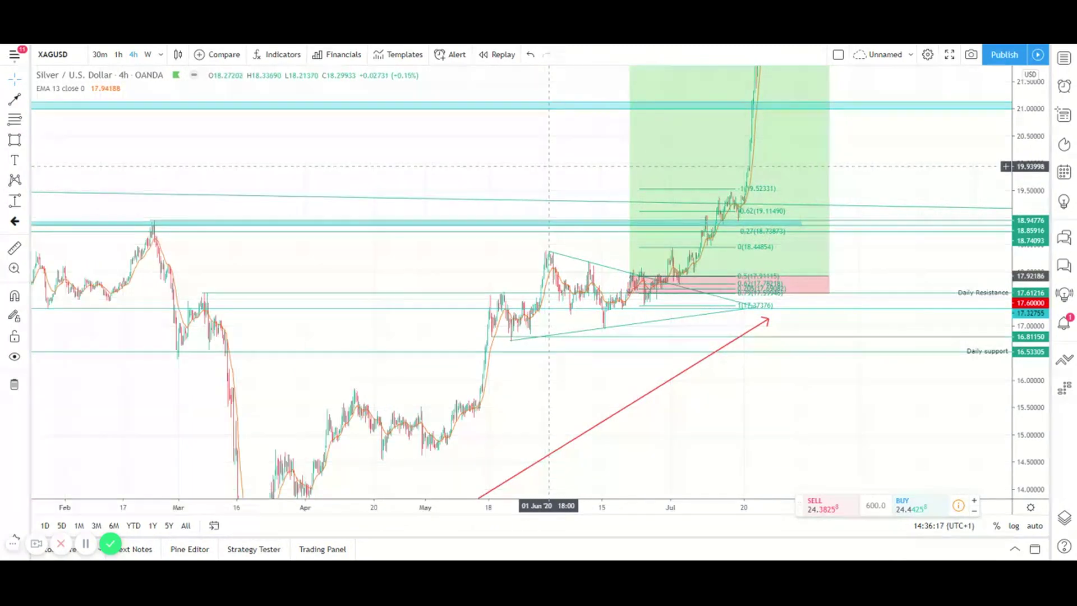
scroll(549, 166, up, 1)
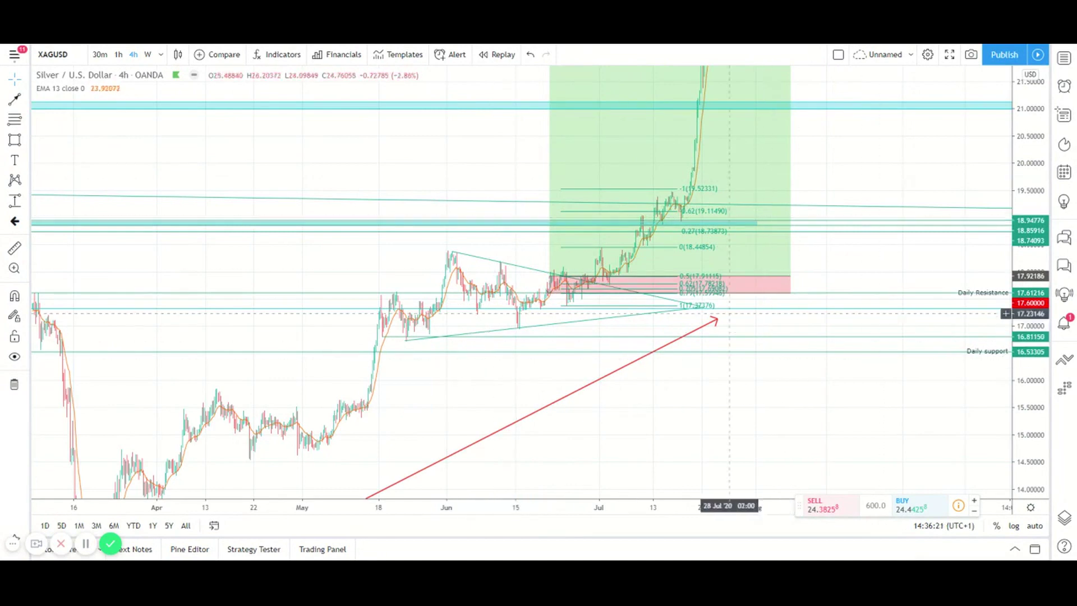
drag(723, 426, 801, 428)
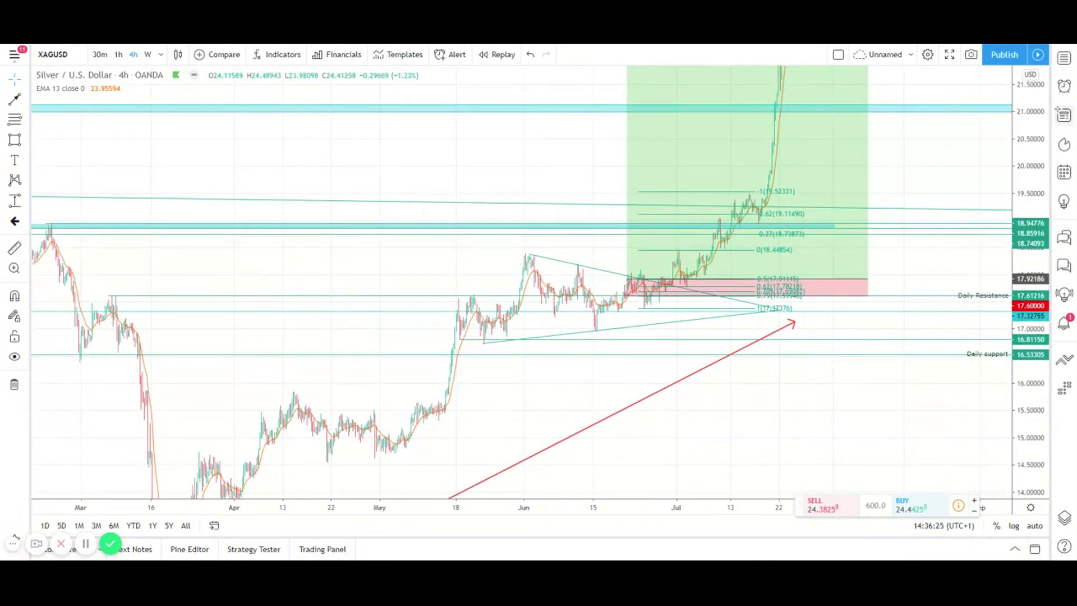
Step: Load the DXY chart from the watchlist, hide the watchlist and switch to the weekly timeframe
click(1064, 58)
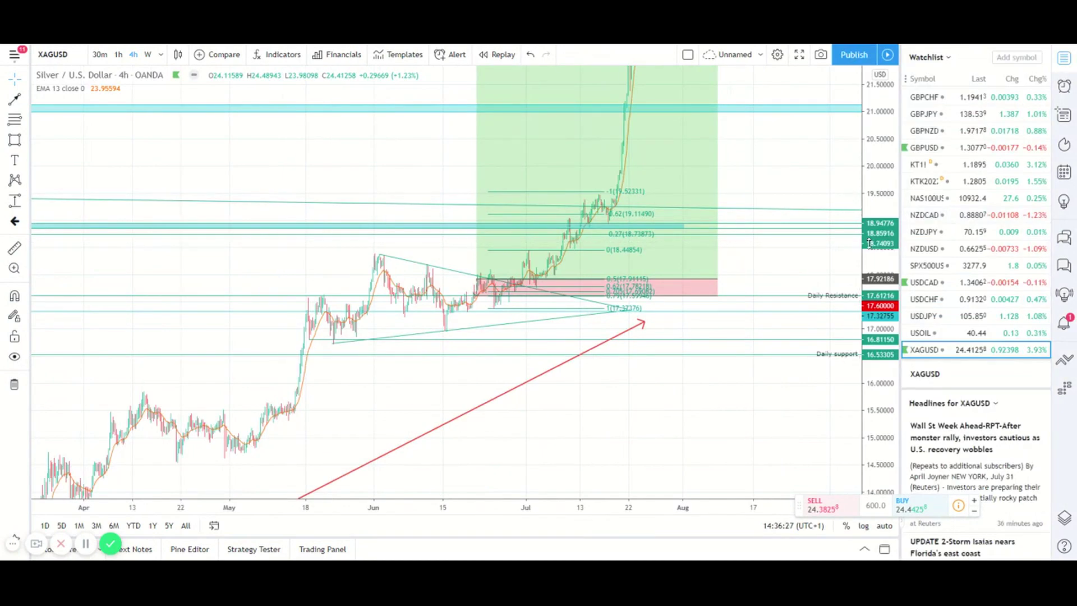
scroll(968, 247, down, 1)
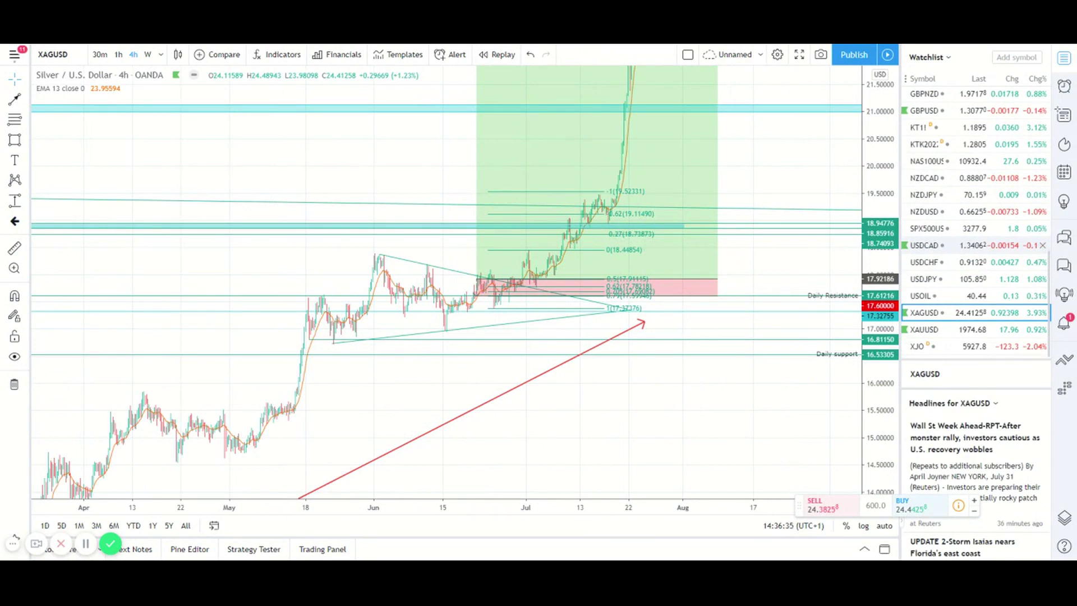
scroll(1016, 213, up, 2)
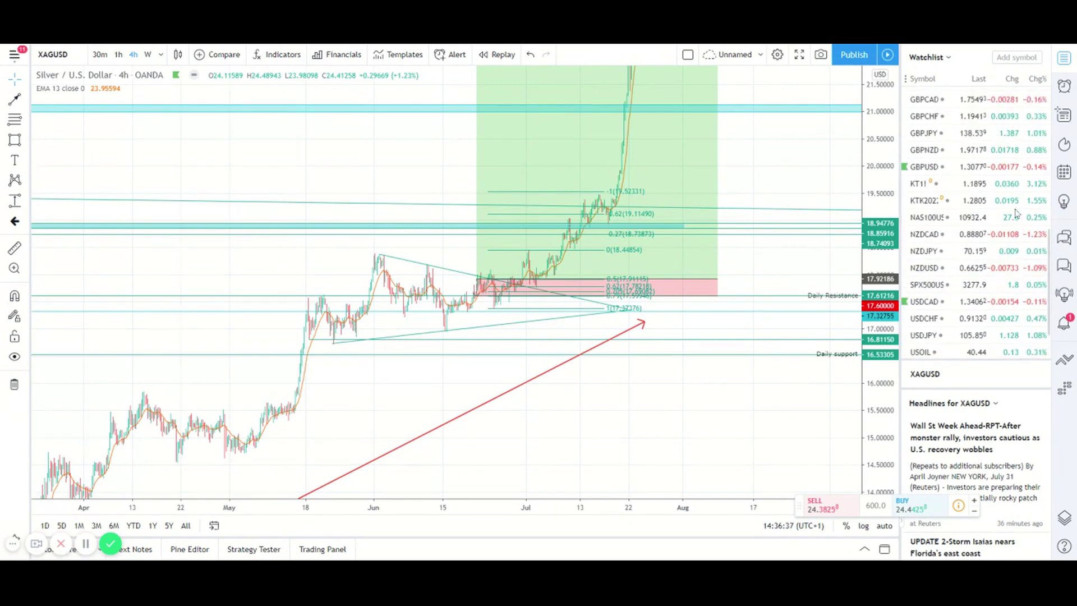
scroll(1016, 213, up, 8)
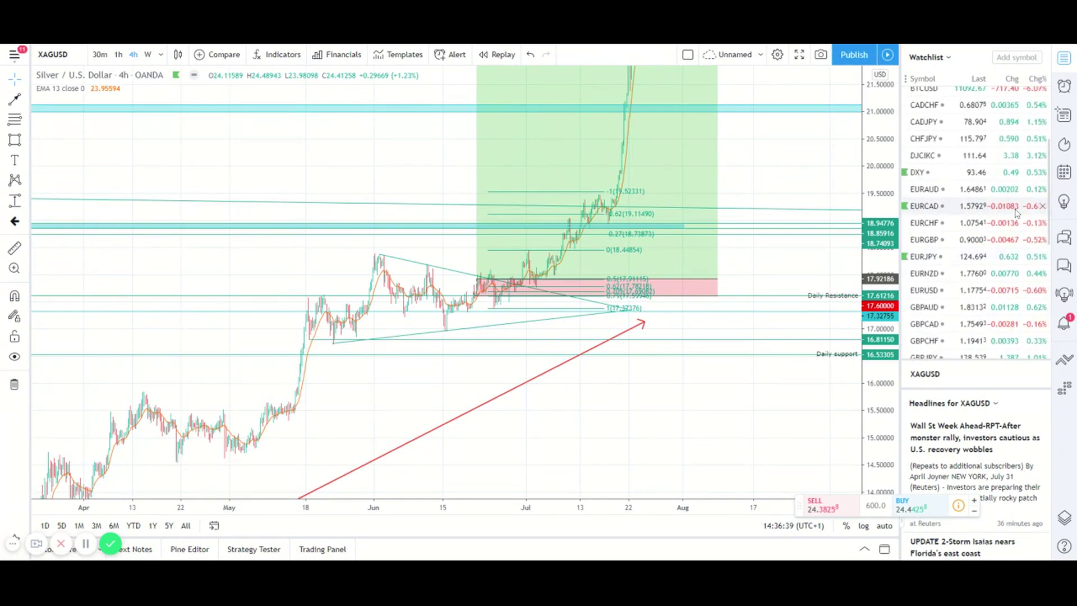
scroll(1017, 213, up, 2)
click(1004, 228)
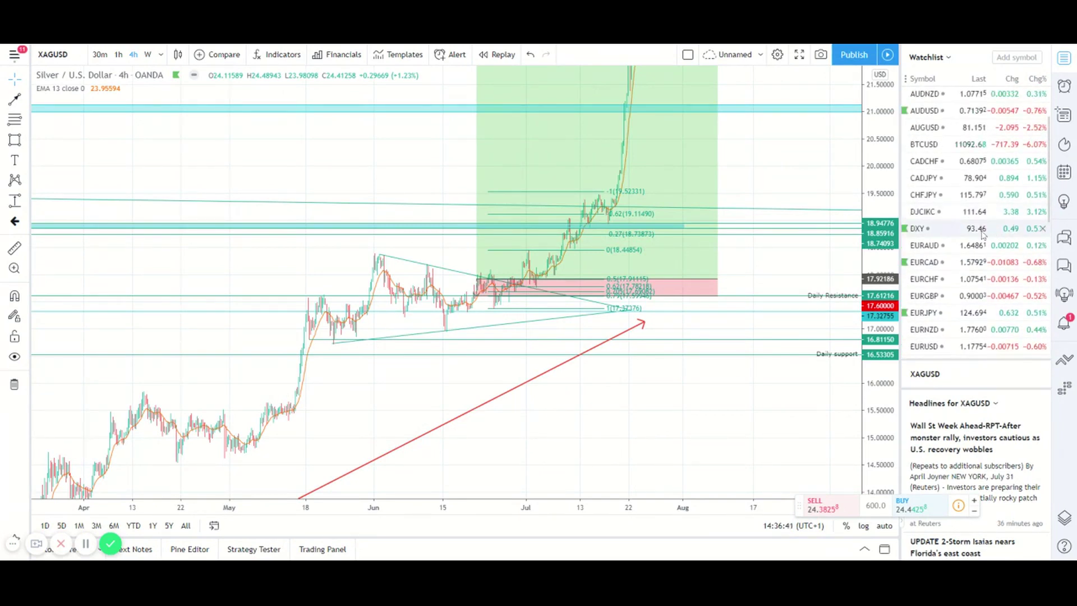
click(1065, 58)
click(147, 55)
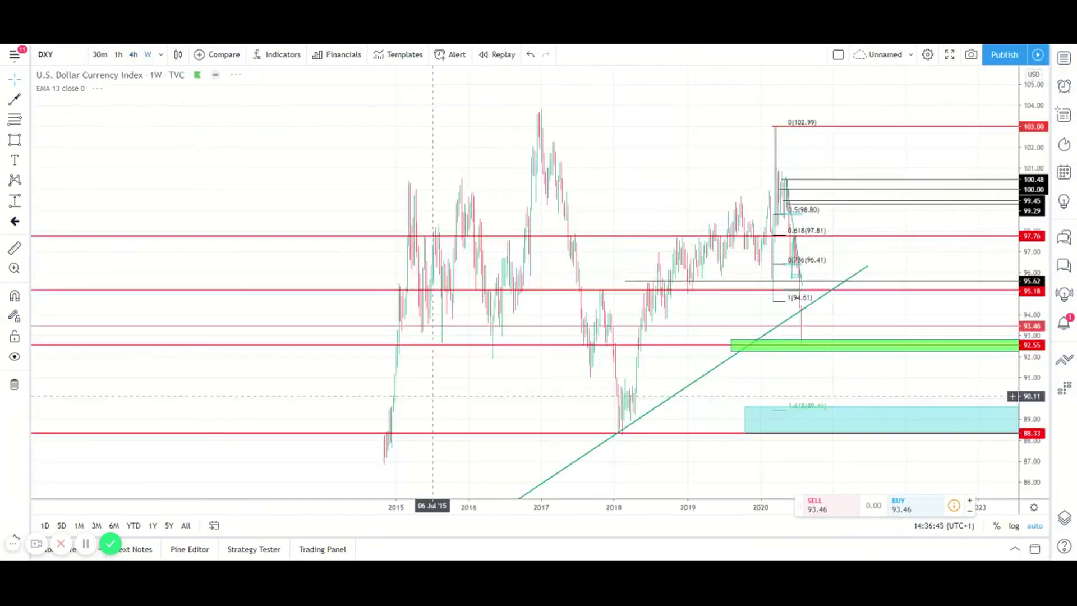
Step: Examine the weekly DXY price against the long-term rising trendline and the green support zone around 92.55
scroll(433, 364, down, 3)
scroll(598, 367, up, 4)
scroll(598, 367, up, 2)
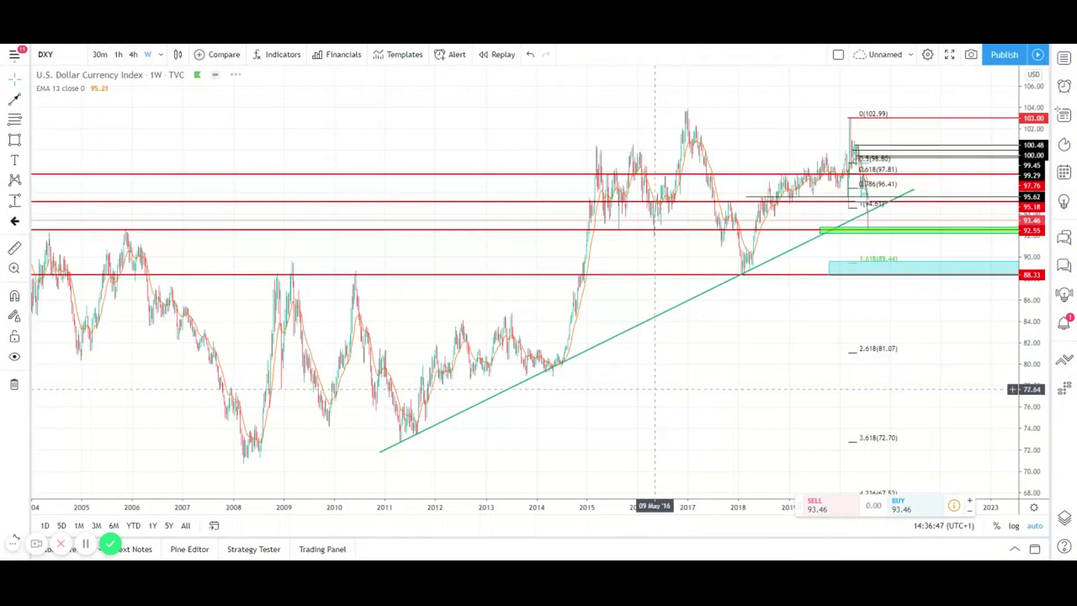
scroll(826, 342, up, 3)
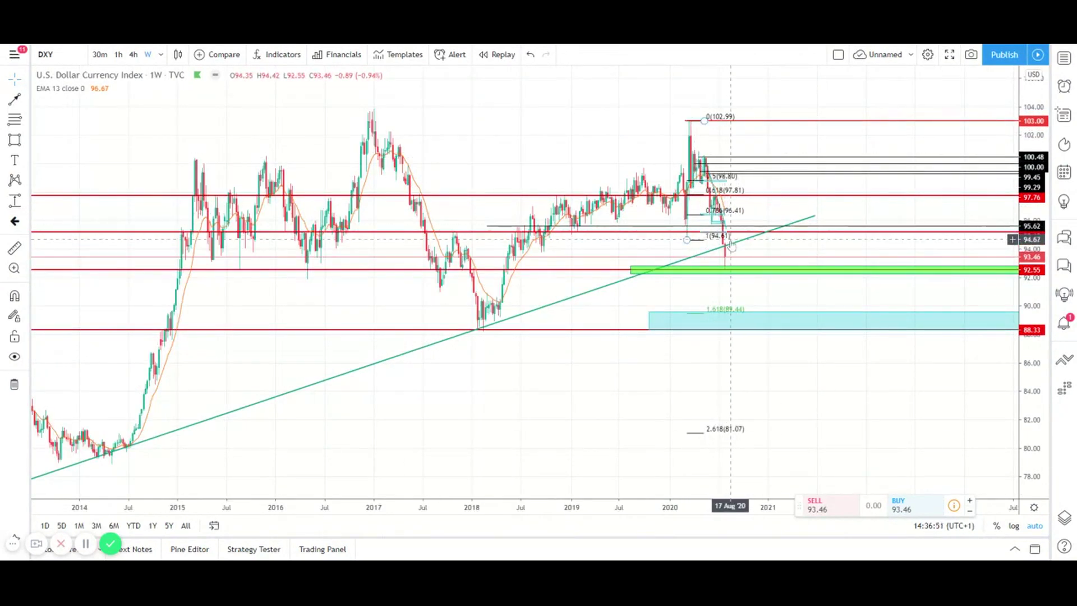
scroll(733, 276, up, 2)
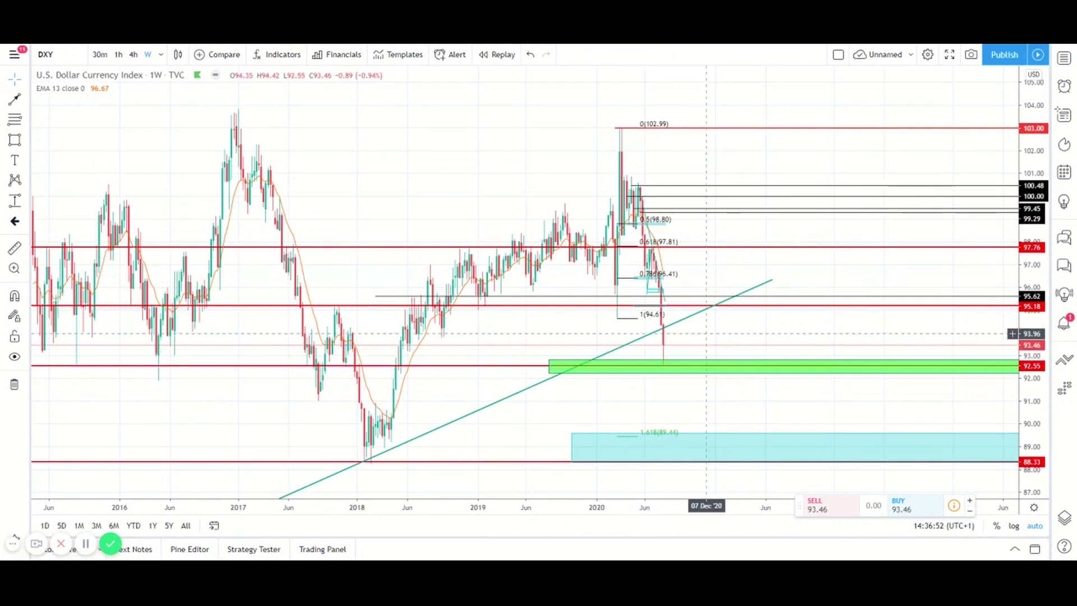
click(693, 366)
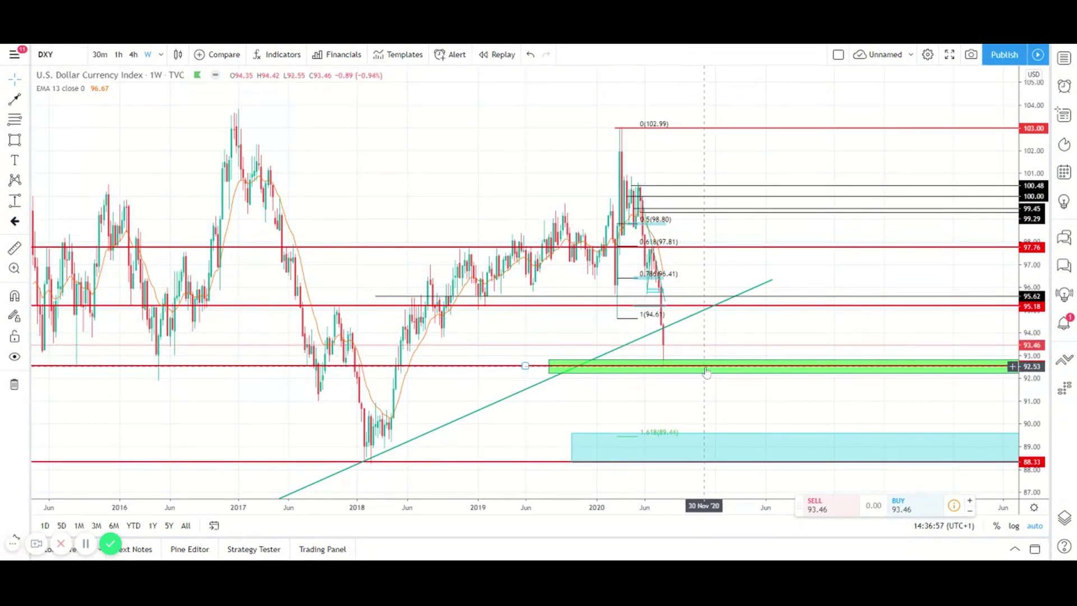
key(Escape)
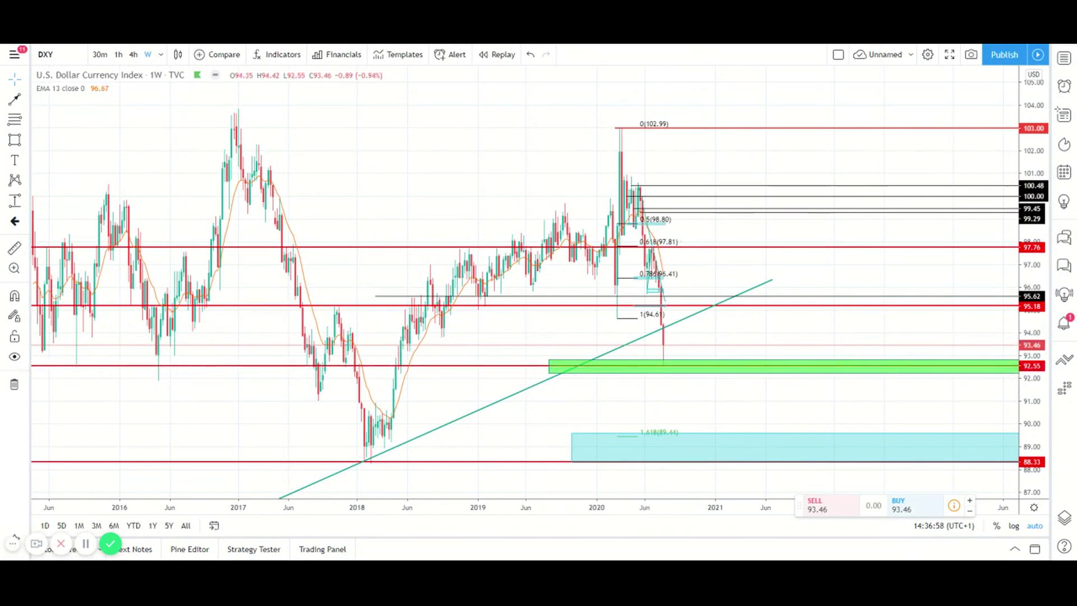
Step: Inspect the DXY decline from the March high on the 4-hour timeframe, and return to the weekly timeframe
click(133, 54)
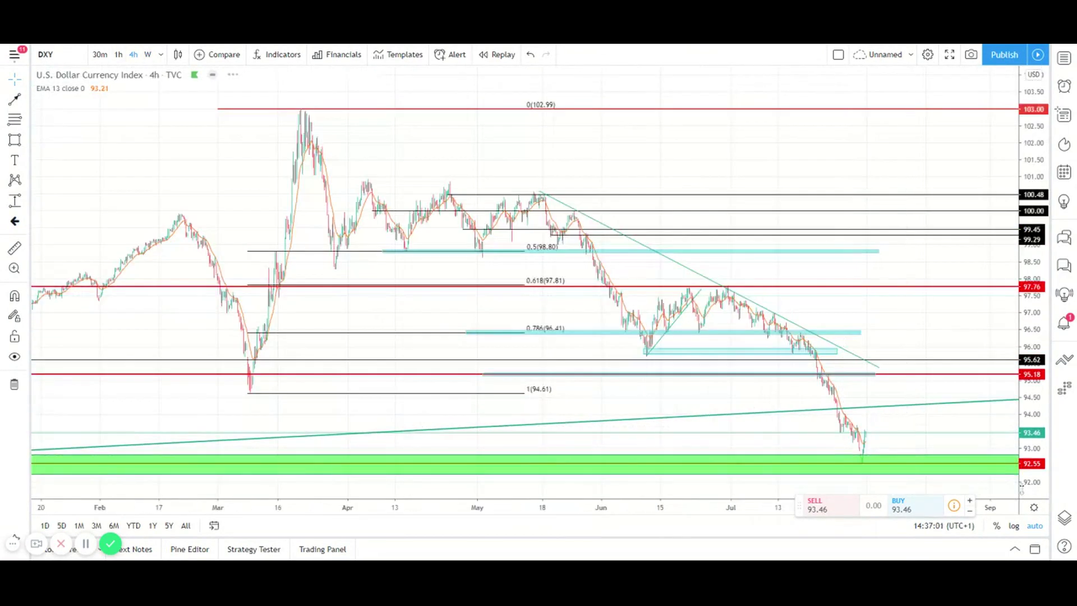
drag(925, 427, 795, 426)
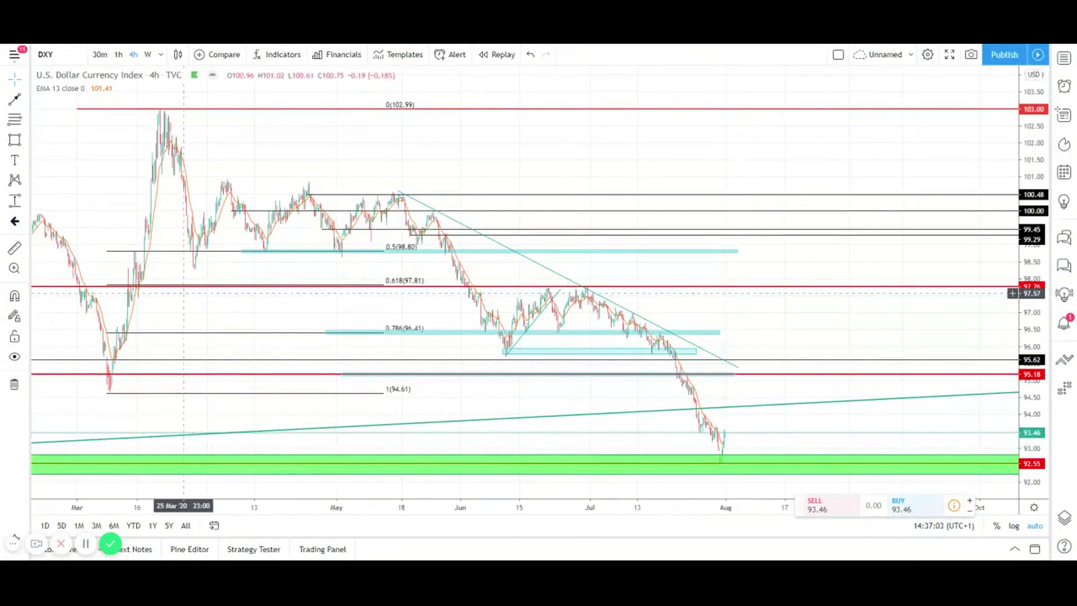
click(148, 54)
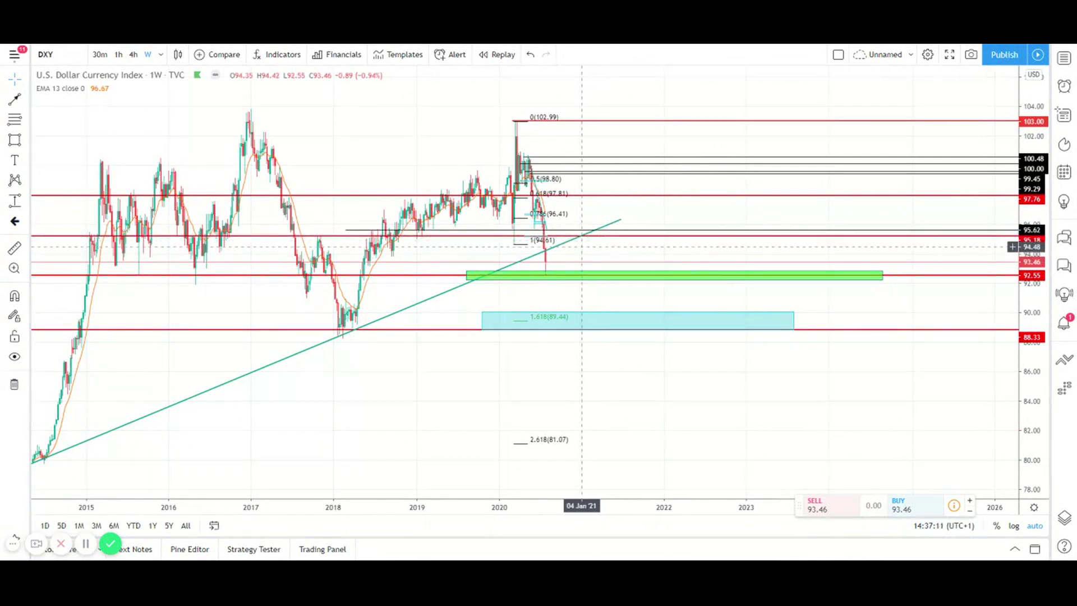
Step: Draw a rectangle over about 94.63 to 95.33 beside the rising trendline, with a down arrow from it to the lower blue zone
click(515, 245)
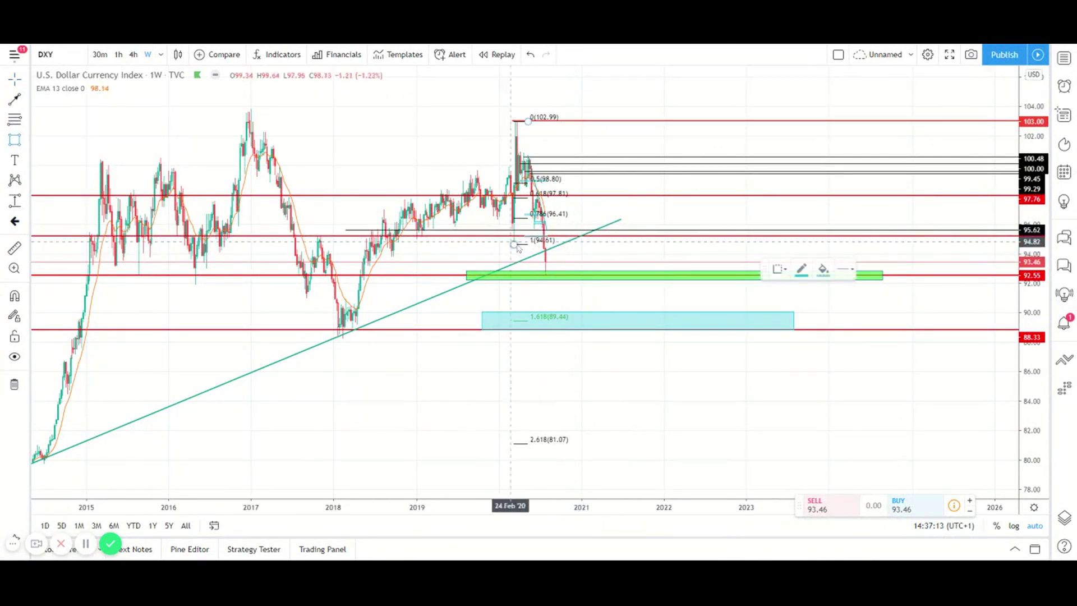
drag(554, 245, 620, 245)
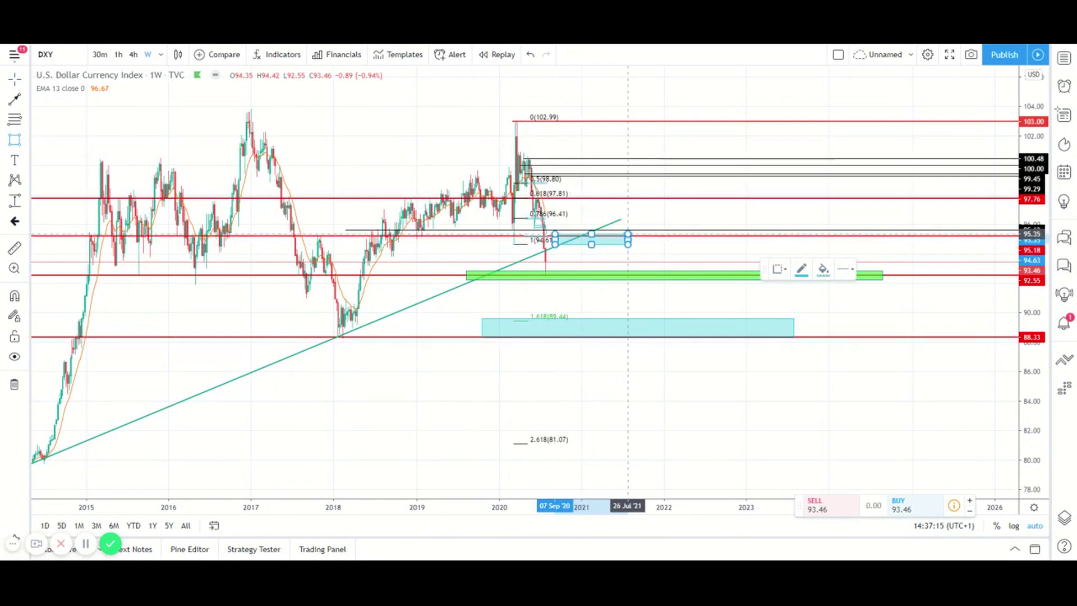
click(15, 99)
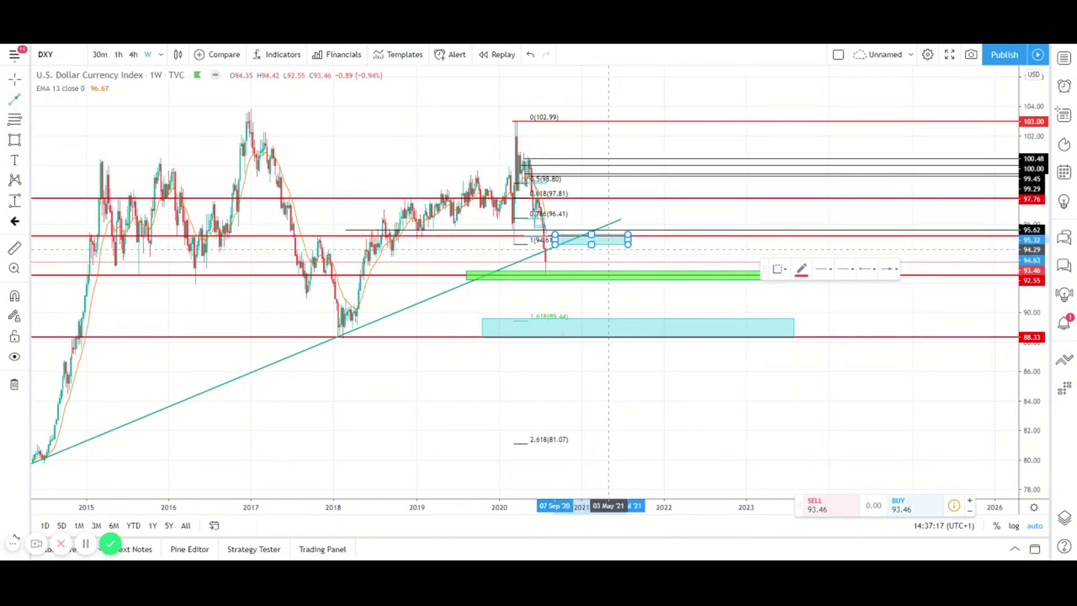
click(608, 247)
click(634, 321)
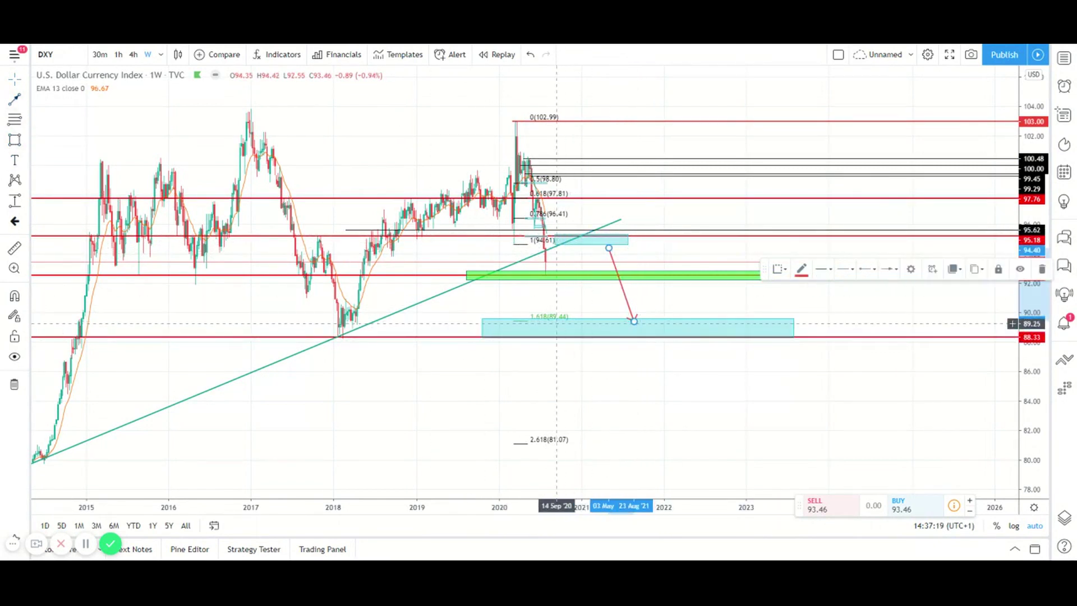
Step: Extend the lower blue zone back to July 2017, raise its lower edge above the 88.33 line, and lengthen the down arrow to that line
drag(483, 339, 294, 325)
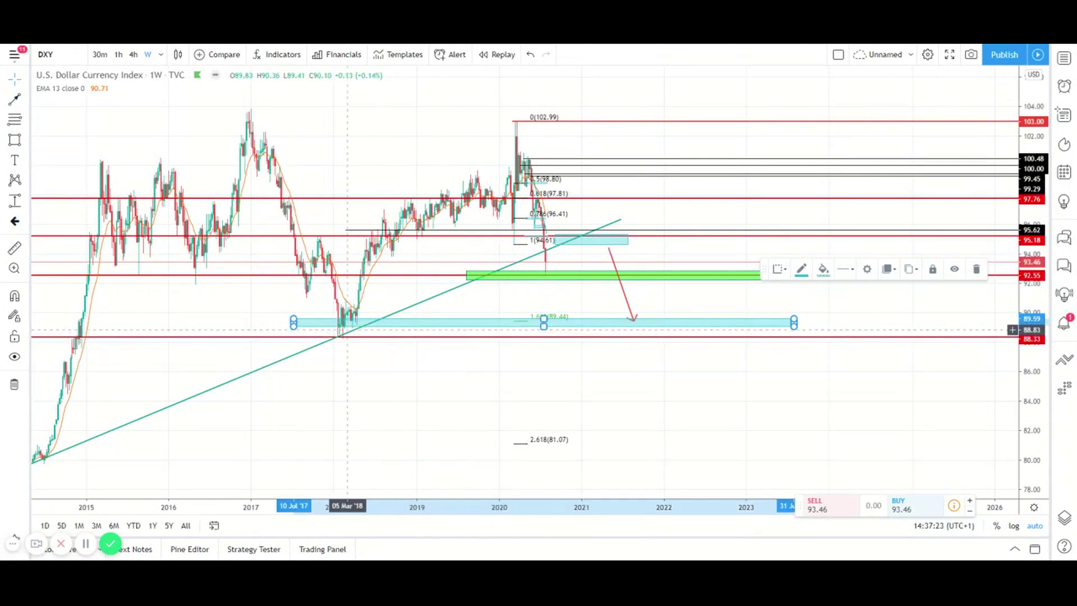
drag(635, 322, 640, 337)
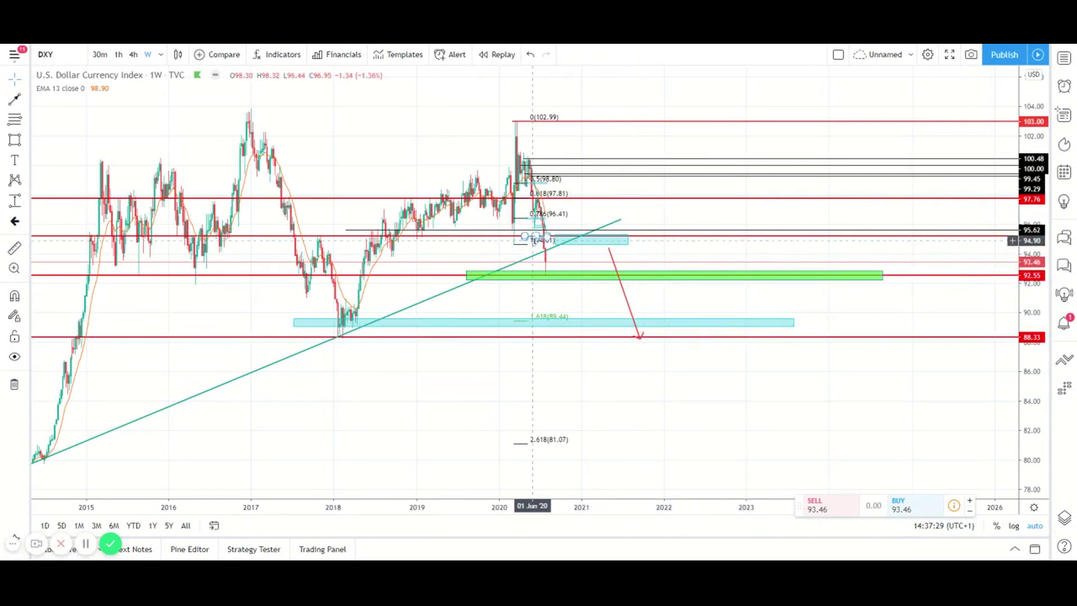
scroll(896, 213, down, 5)
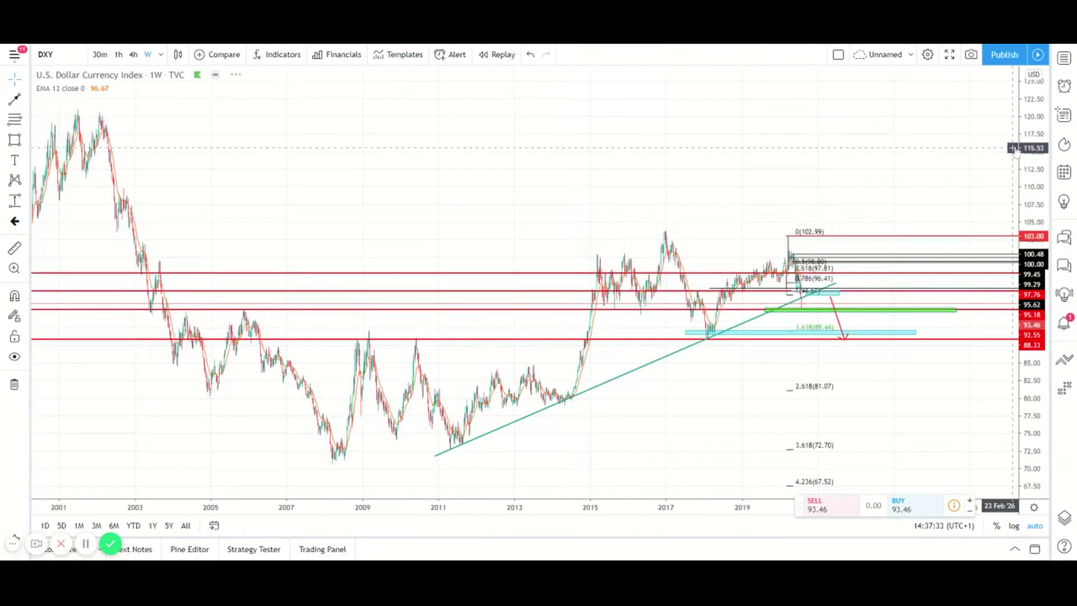
Step: Load the AUDUSD chart from the watchlist, hide the watchlist and switch to the 4-hour timeframe
click(1064, 58)
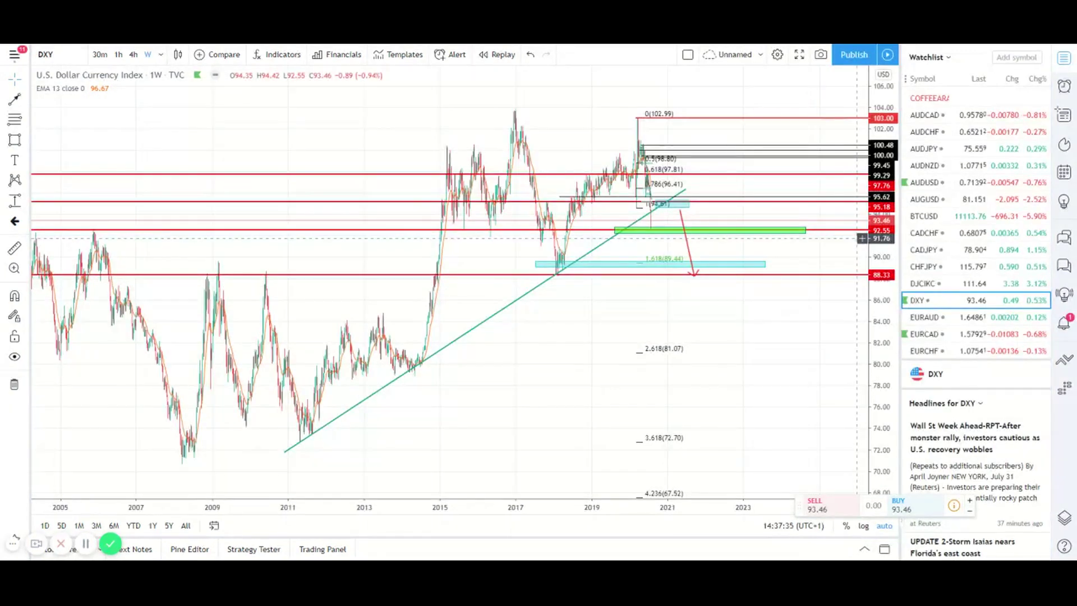
click(925, 182)
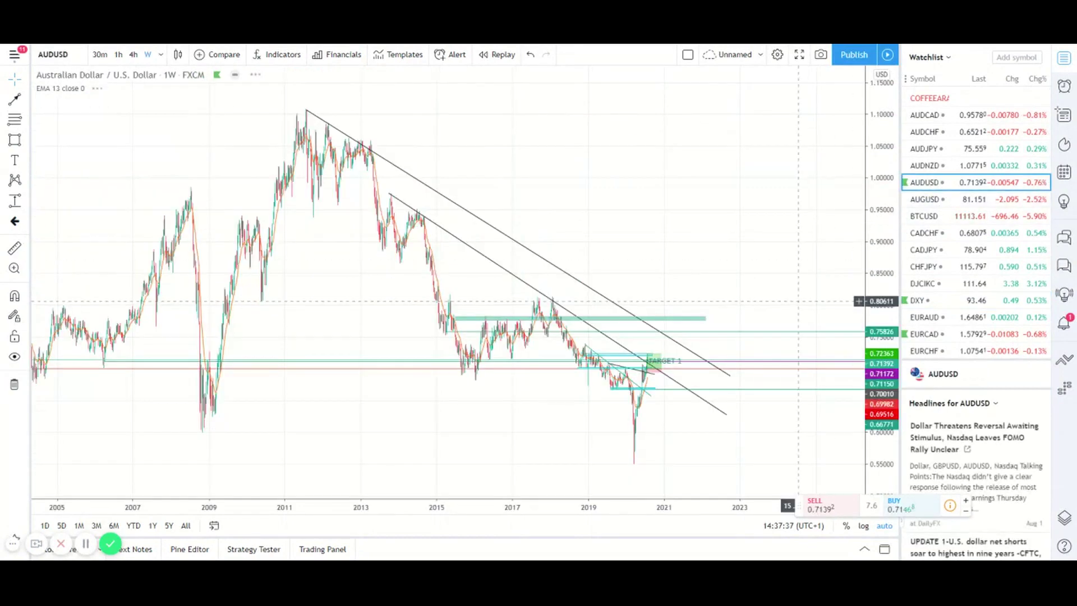
scroll(798, 301, up, 5)
click(1064, 58)
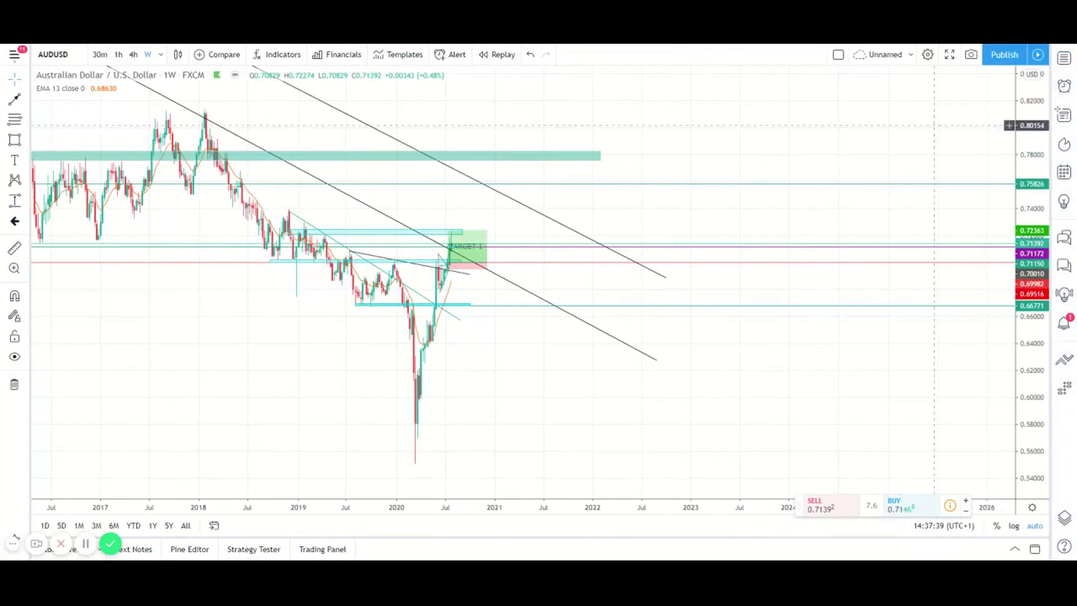
click(133, 54)
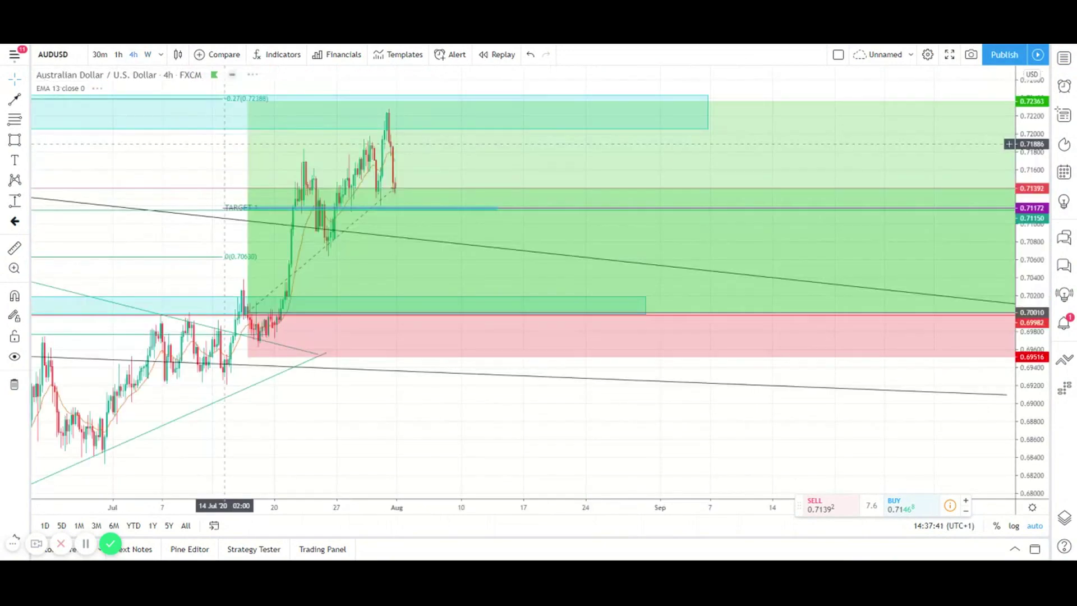
Step: Draw a rising arrow beneath the AUDUSD rally, from about 0.567 in late April to about 0.685 in August
scroll(400, 162, down, 5)
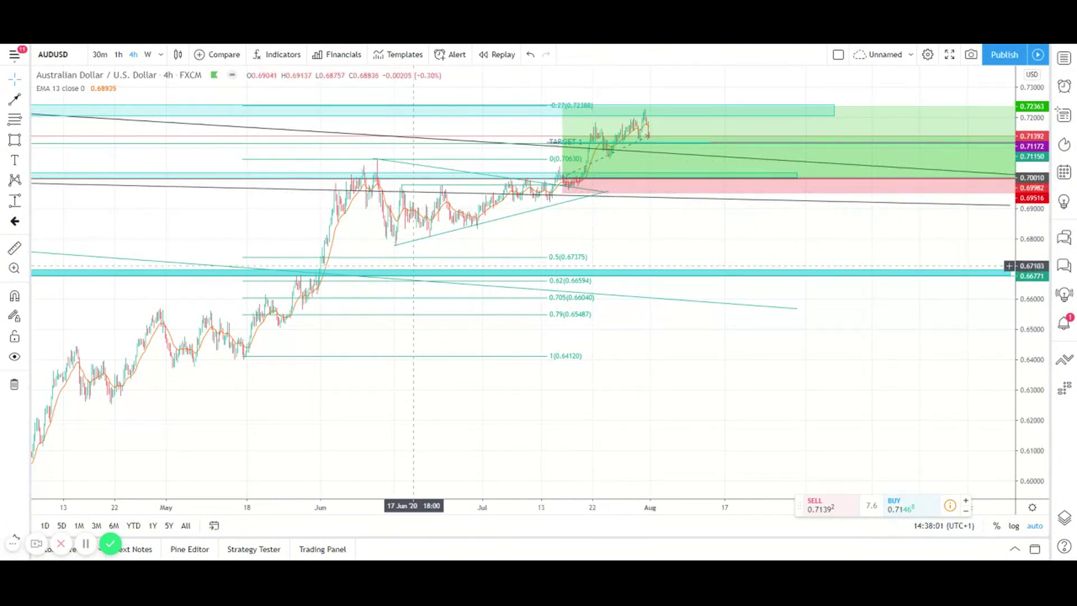
scroll(413, 266, down, 3)
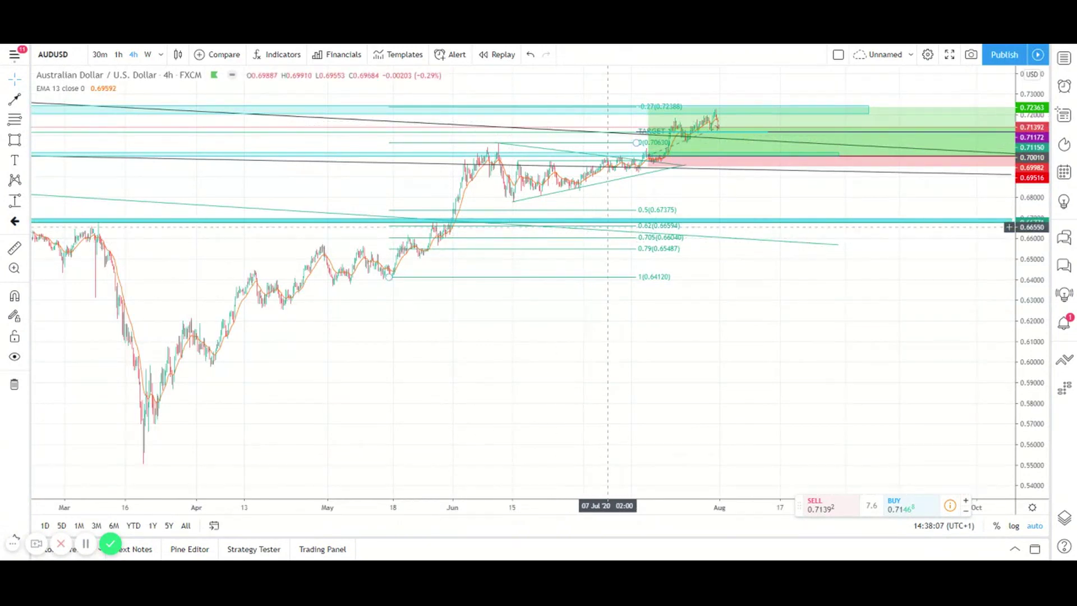
scroll(598, 248, up, 3)
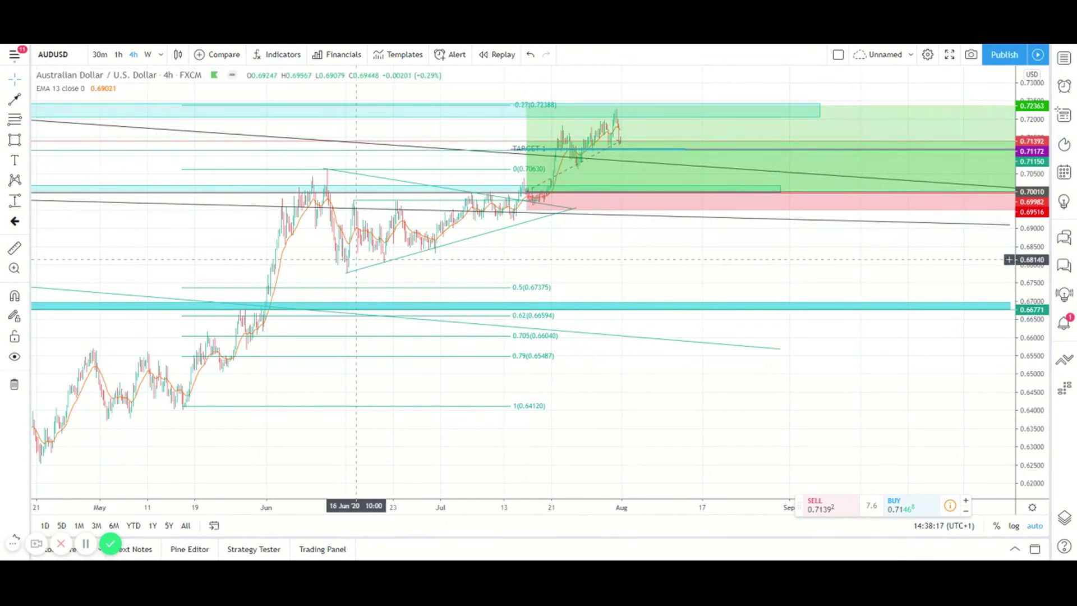
scroll(373, 262, down, 3)
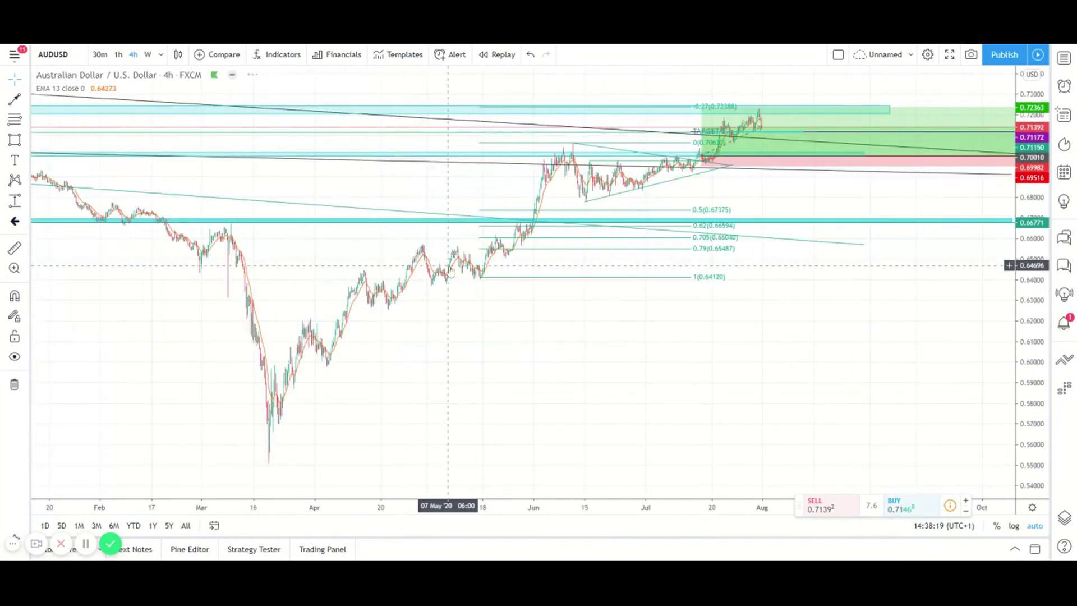
click(14, 99)
click(397, 429)
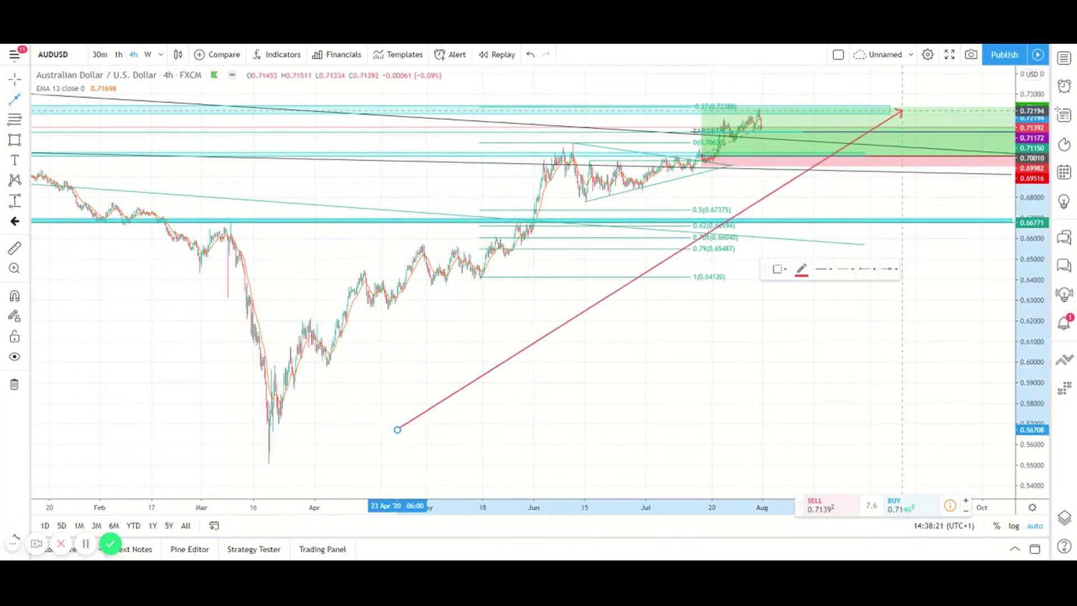
click(844, 187)
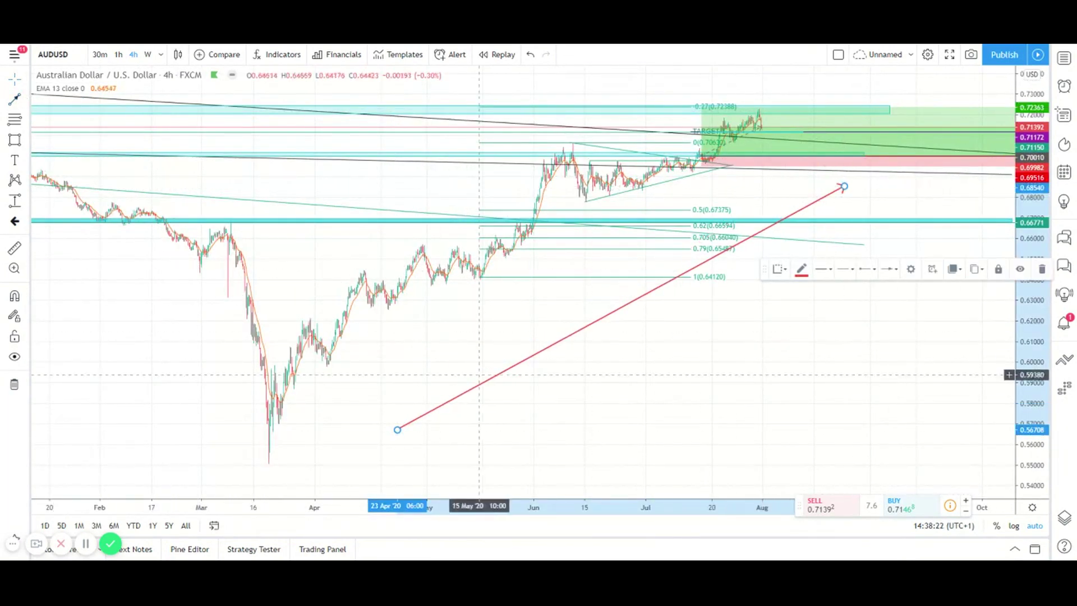
Step: Examine AUDUSD on the weekly timeframe against the two long falling trendlines and the green resistance zone
click(147, 55)
scroll(561, 364, up, 5)
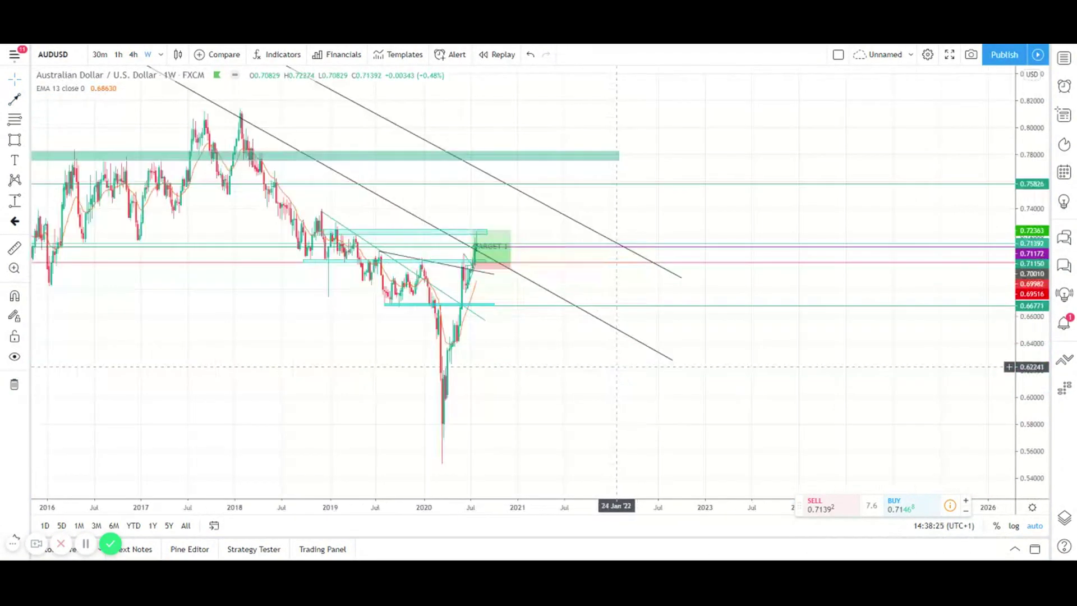
scroll(472, 264, down, 5)
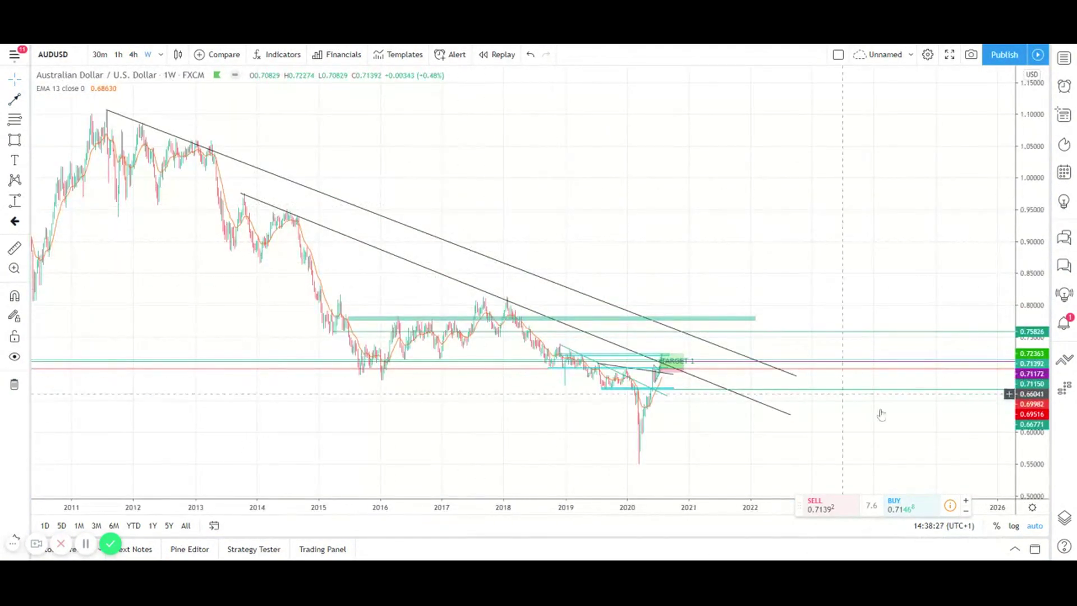
scroll(708, 338, up, 3)
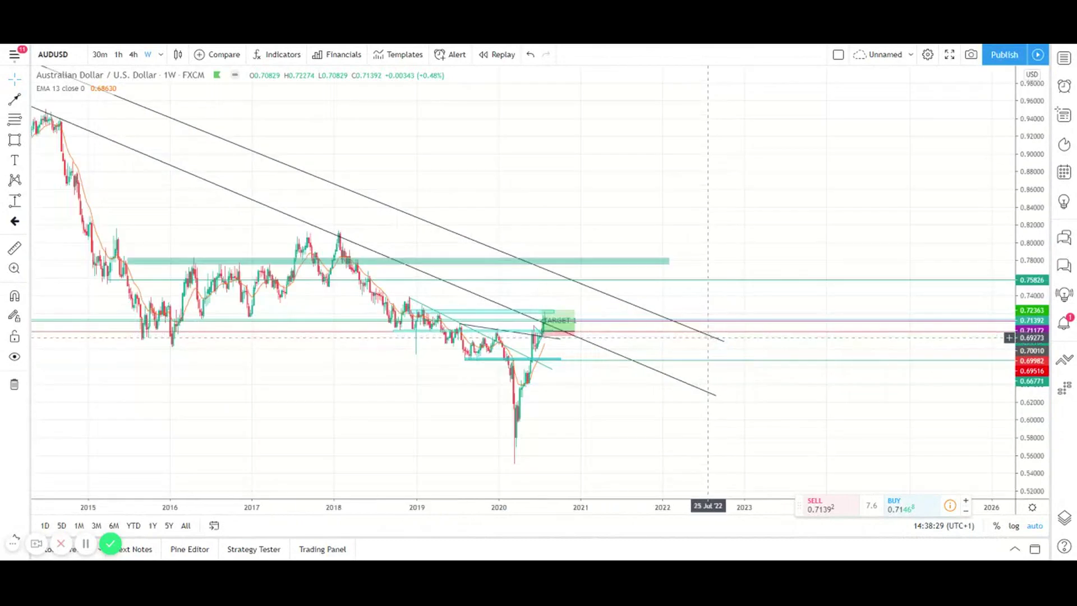
scroll(437, 291, up, 3)
mouse_move(503, 241)
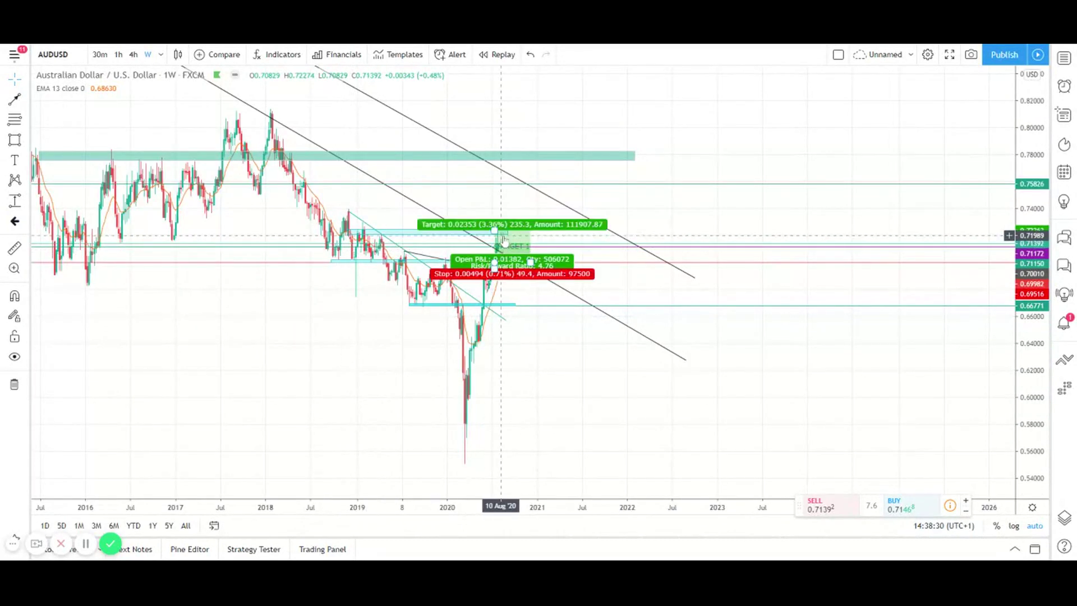
Step: Return AUDUSD to the 4-hour timeframe and examine the long position's entry, stop and target levels
click(133, 55)
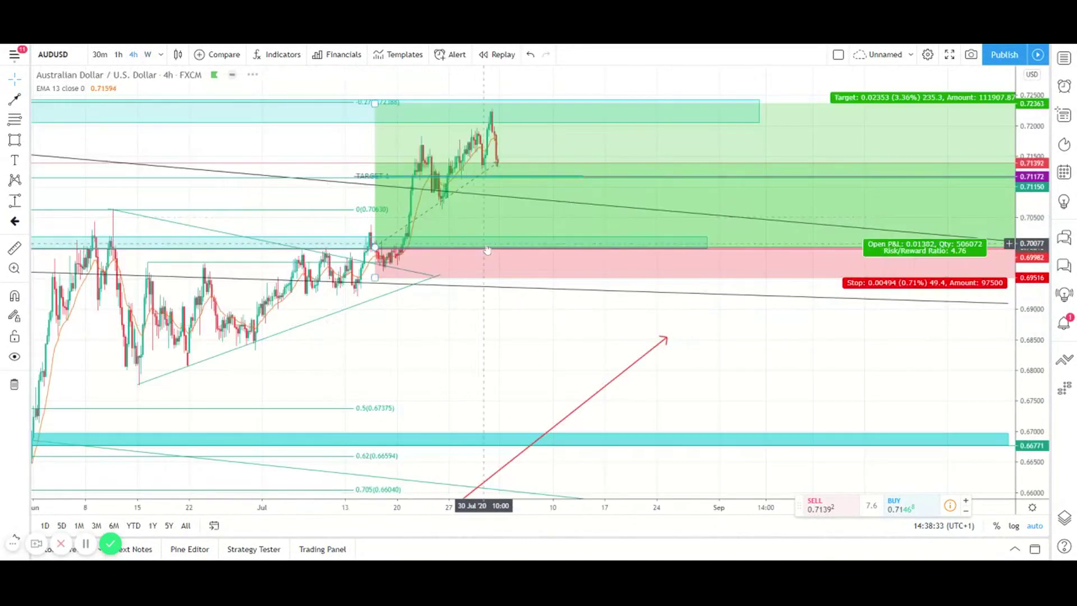
scroll(724, 185, down, 3)
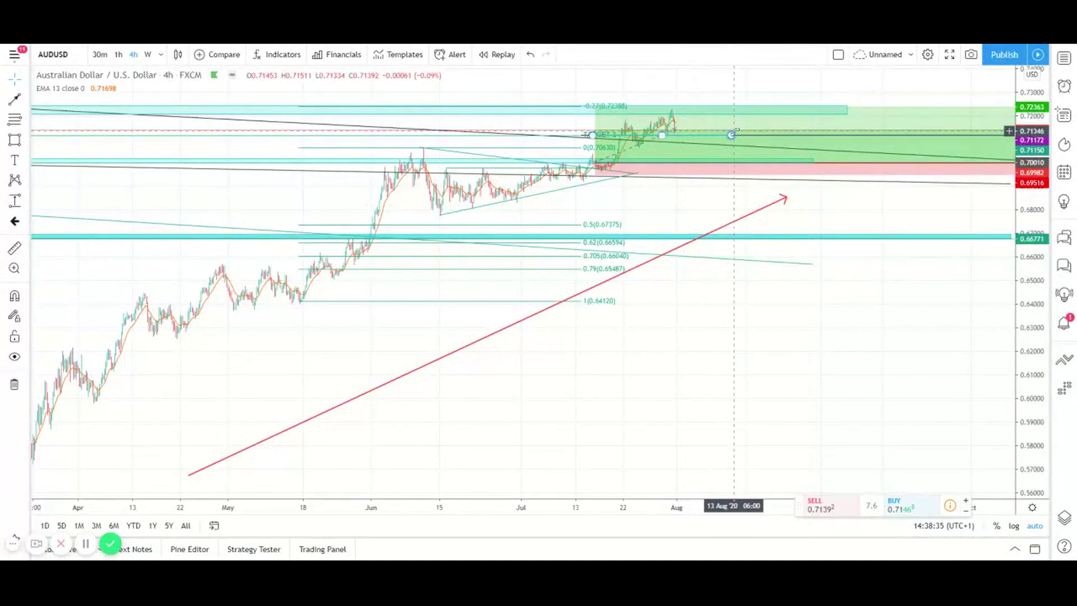
mouse_move(764, 145)
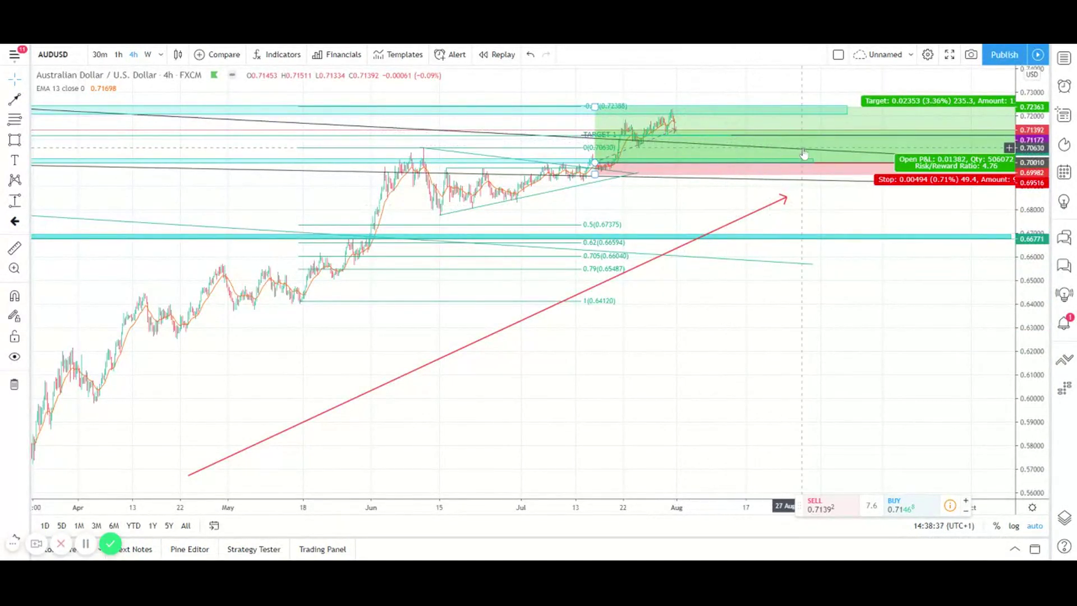
scroll(718, 225, up, 6)
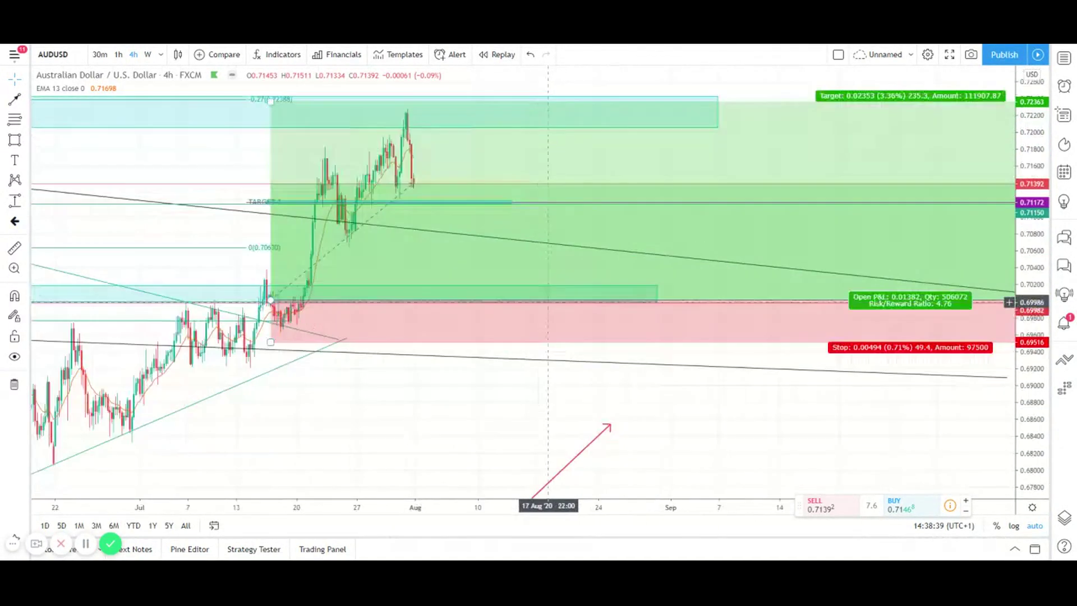
scroll(529, 318, down, 1)
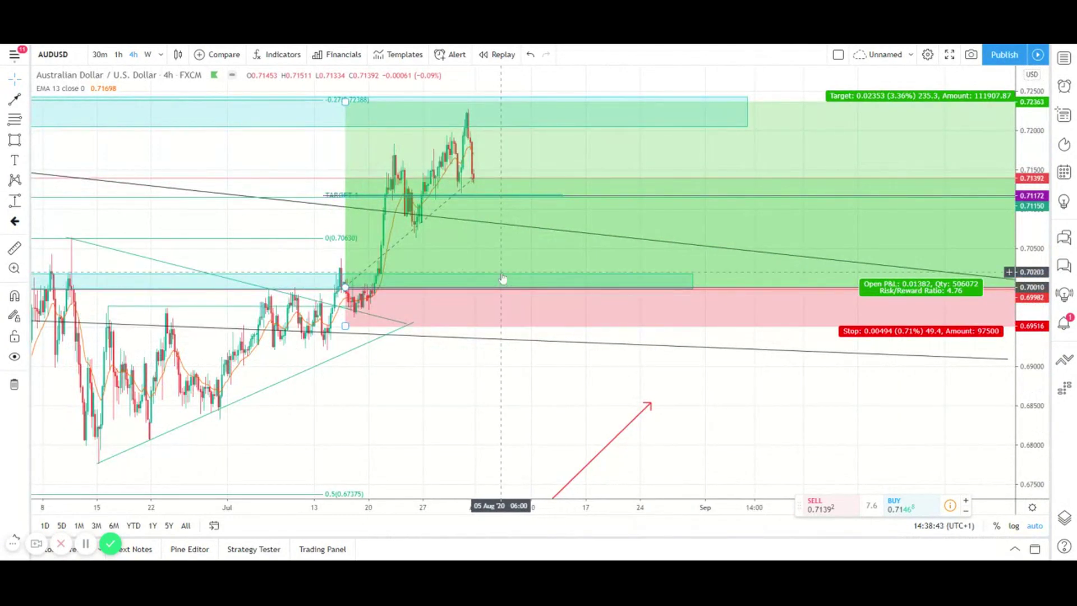
scroll(502, 279, up, 1)
scroll(502, 279, down, 3)
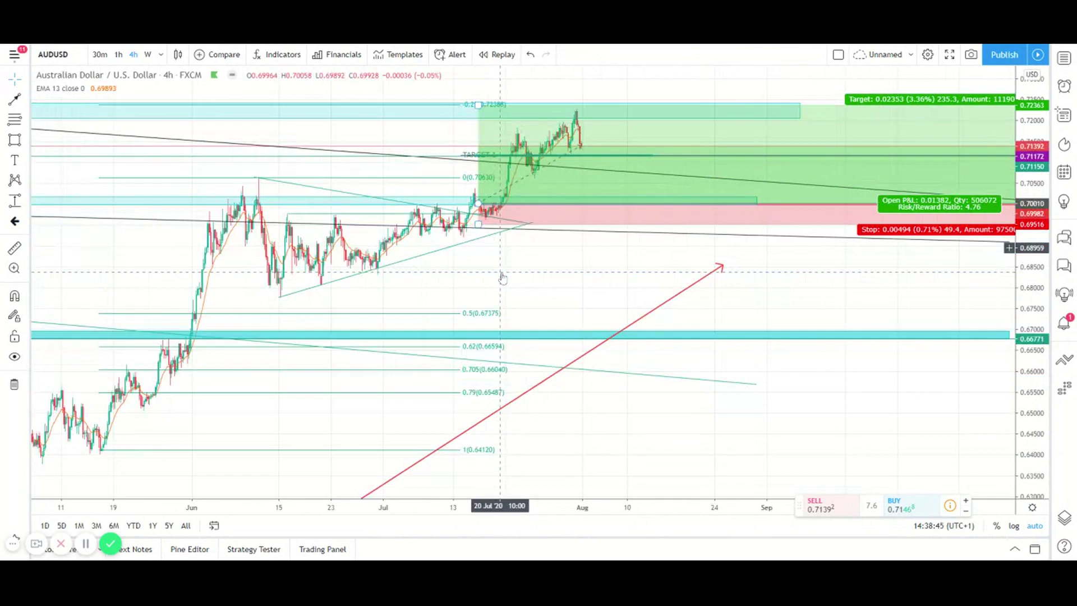
Step: Inspect the AUDUSD triangle breakout against the Fibonacci levels and the blue target zone, and select the long position
scroll(502, 276, down, 6)
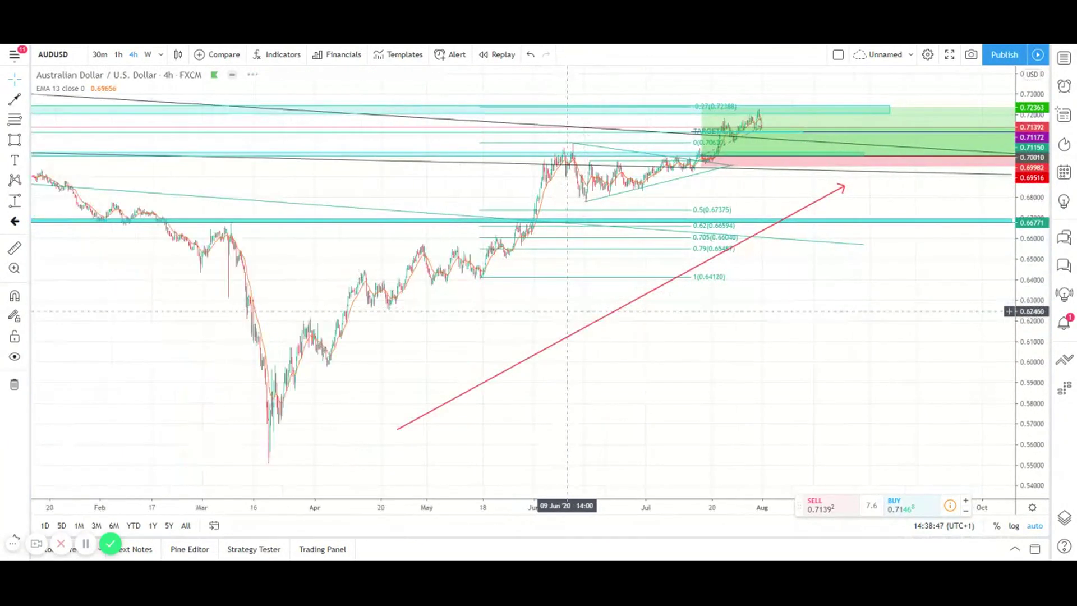
scroll(620, 168, up, 3)
scroll(626, 155, up, 2)
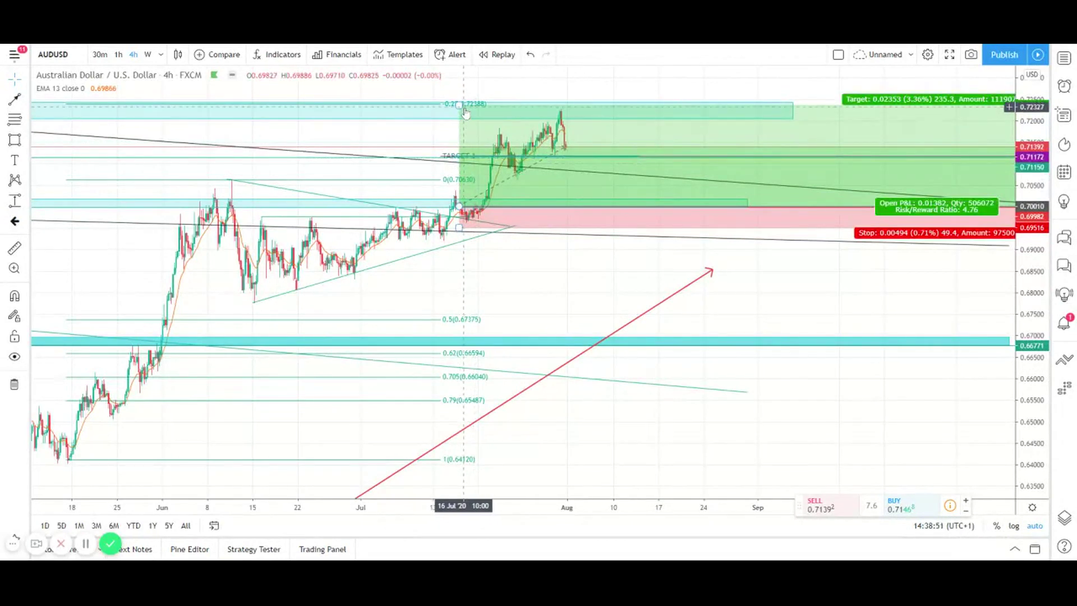
scroll(507, 240, down, 3)
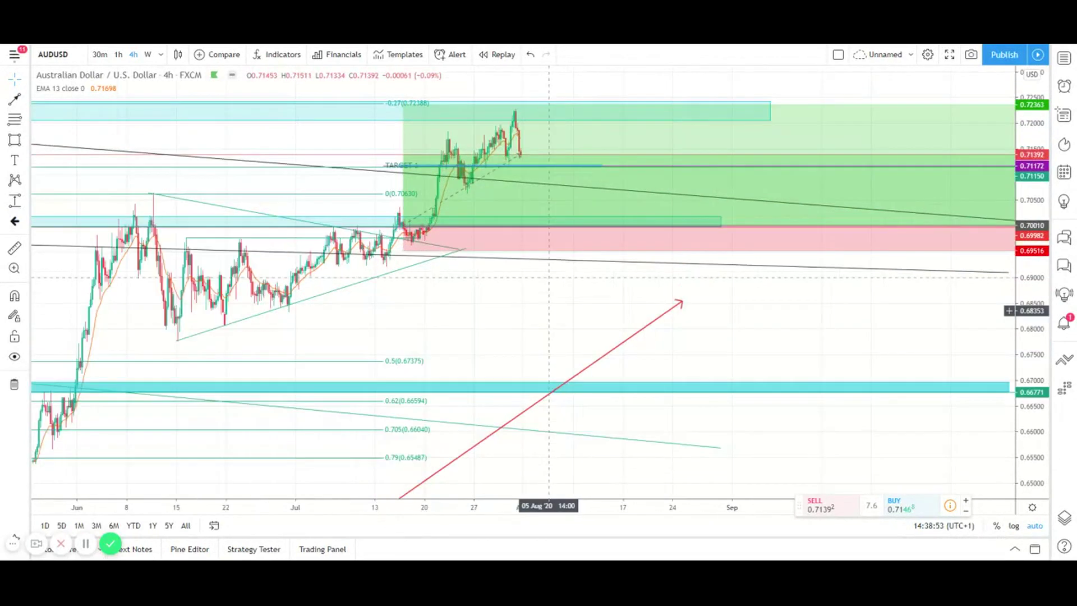
scroll(508, 240, up, 2)
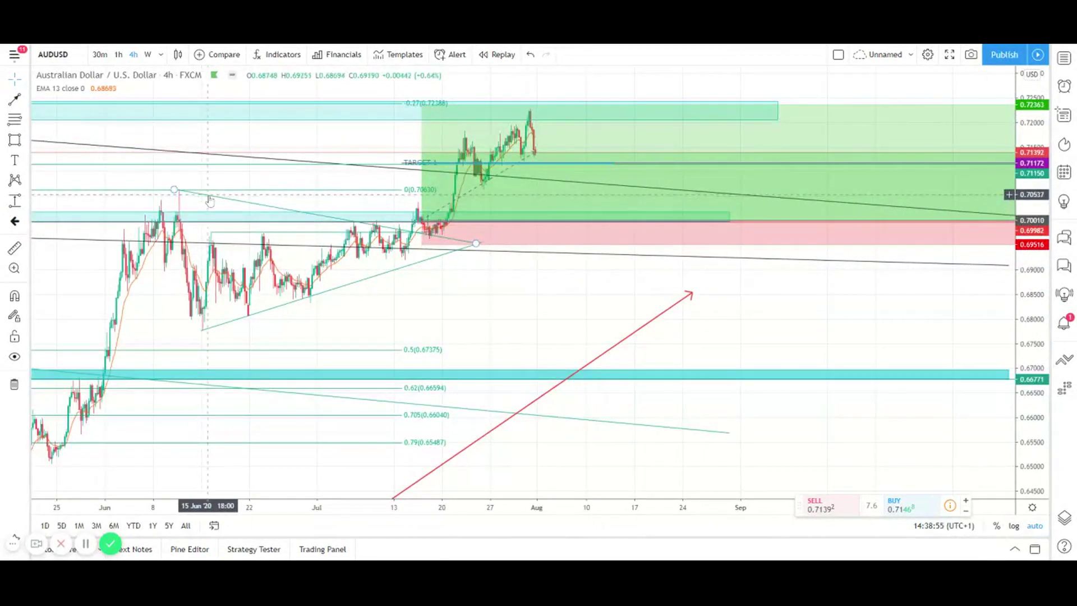
scroll(566, 191, down, 2)
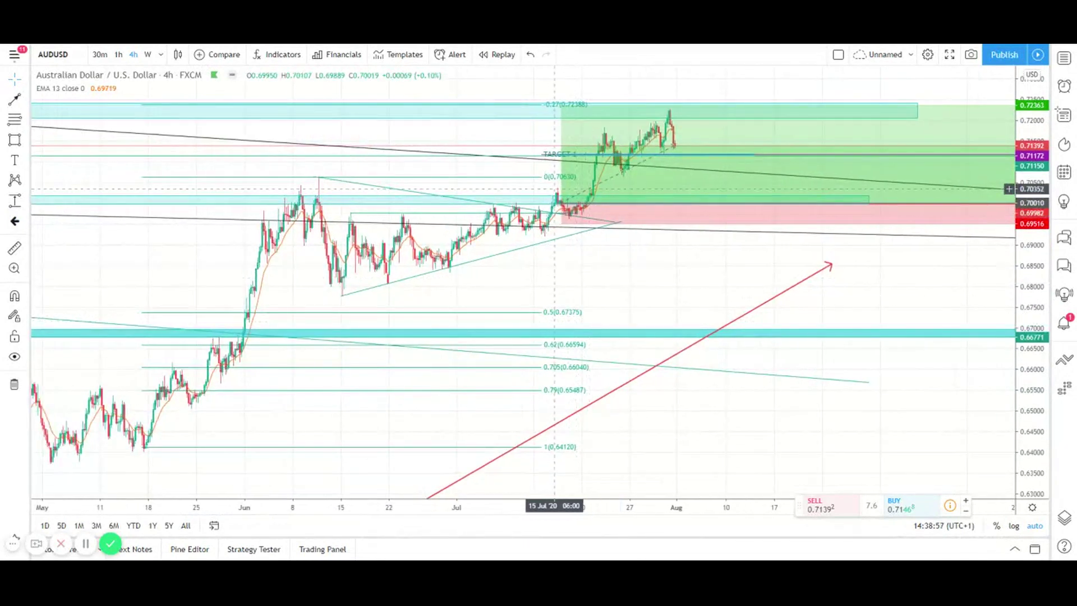
click(566, 209)
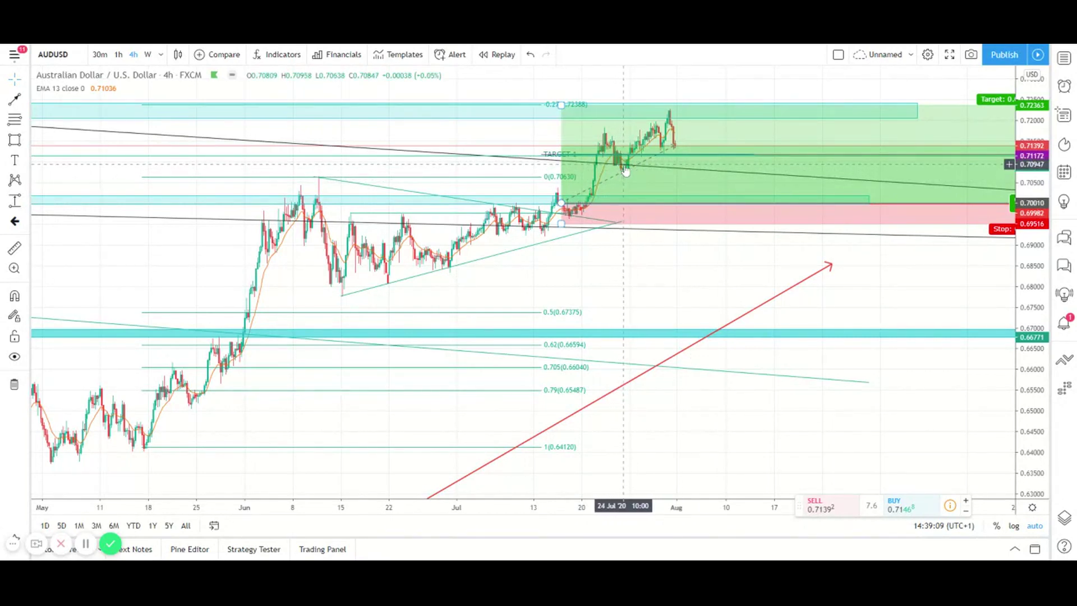
Step: Switch AUDUSD to the weekly timeframe and check the long position against the lower falling trendline
scroll(705, 183, down, 5)
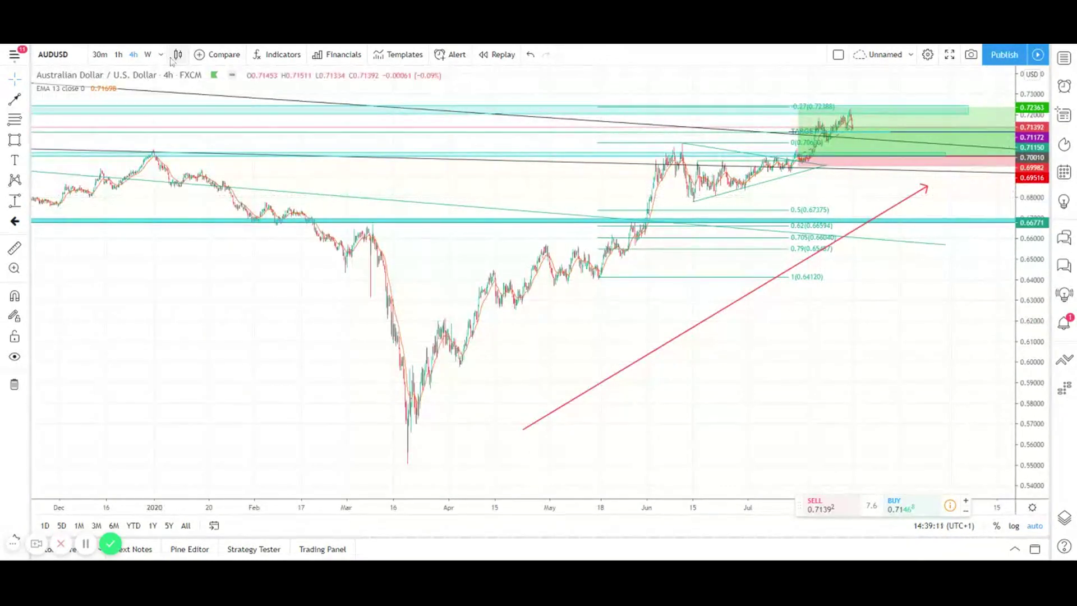
click(148, 54)
scroll(554, 269, up, 5)
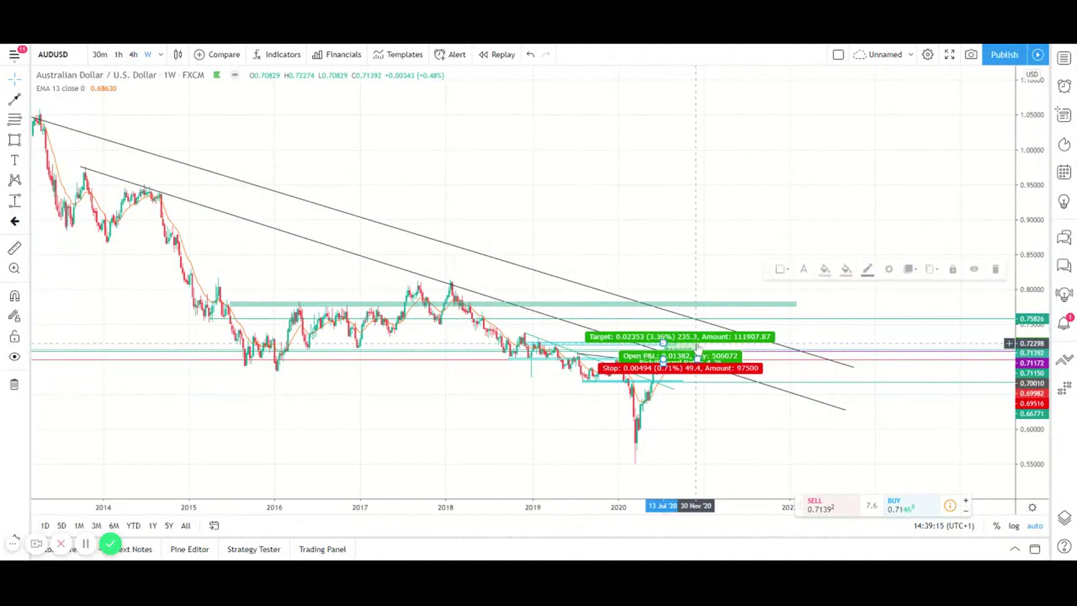
Step: Adjust the AUDUSD long position's target on the weekly chart, settling it at about 0.72462 just above the upper blue zone
click(696, 337)
drag(697, 337, 665, 341)
scroll(362, 393, down, 5)
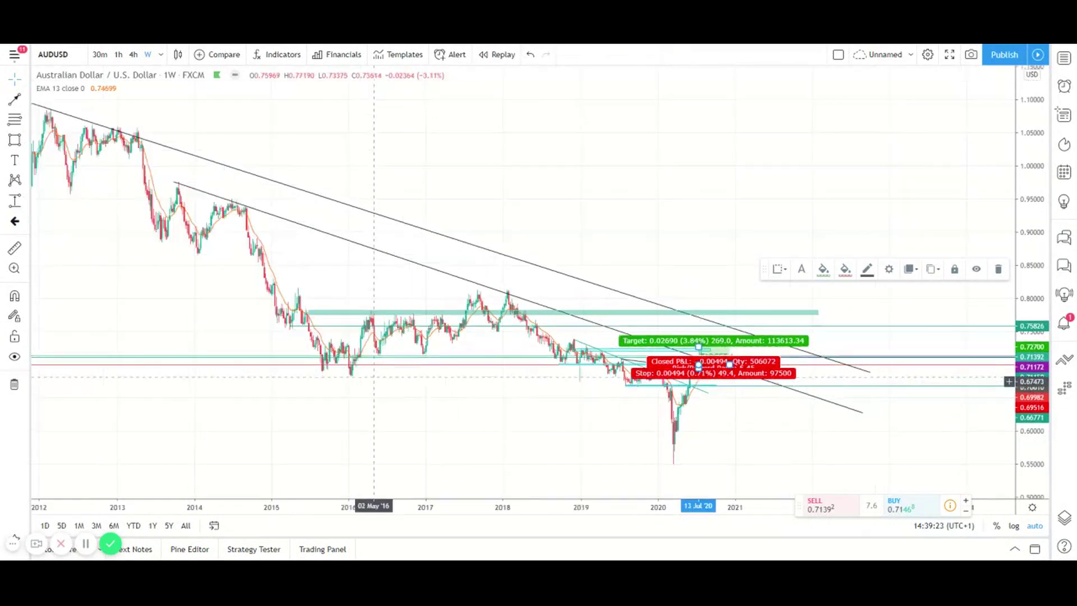
scroll(461, 398, up, 3)
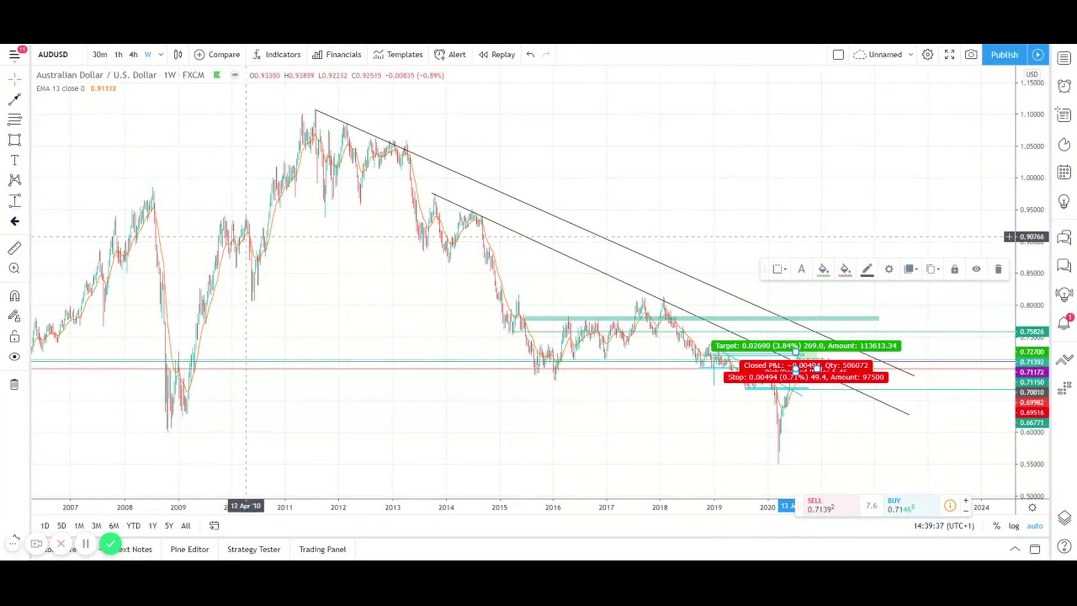
scroll(531, 337, up, 5)
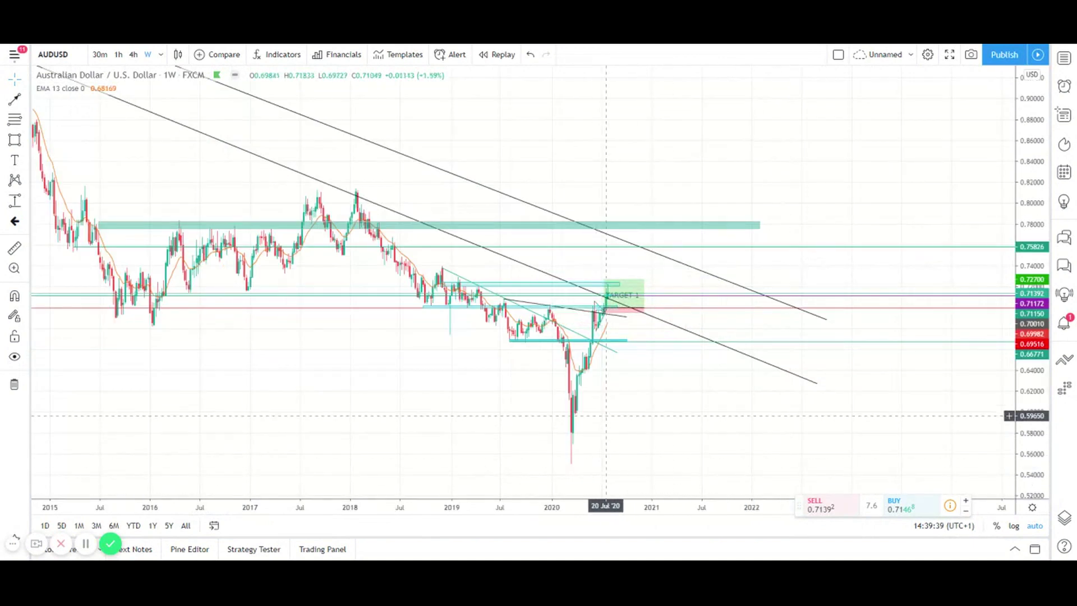
scroll(611, 370, down, 2)
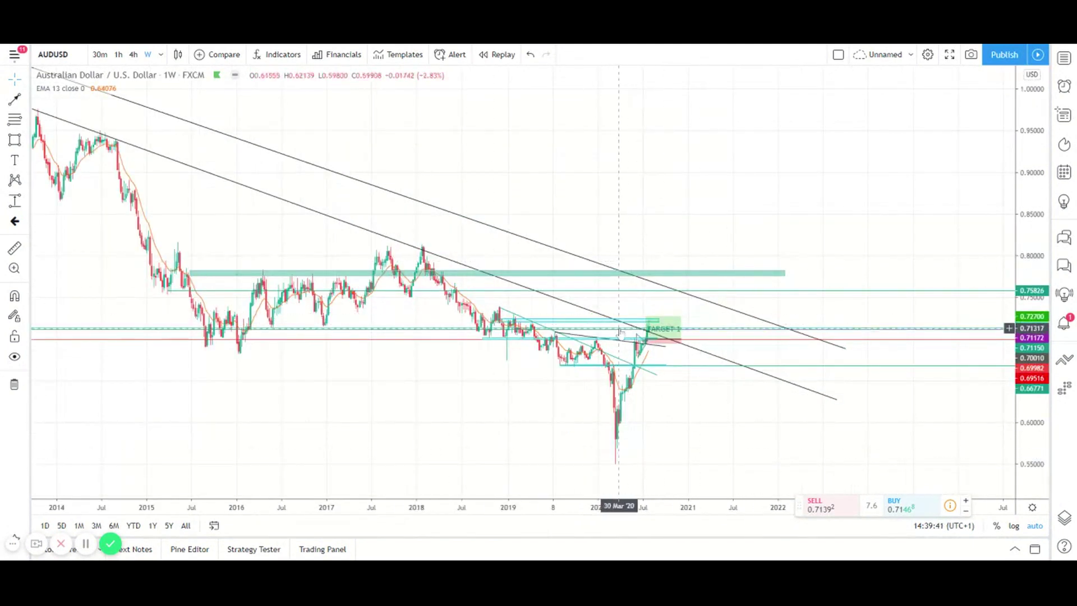
mouse_move(648, 321)
mouse_down()
mouse_move(660, 274)
mouse_move(660, 318)
mouse_up()
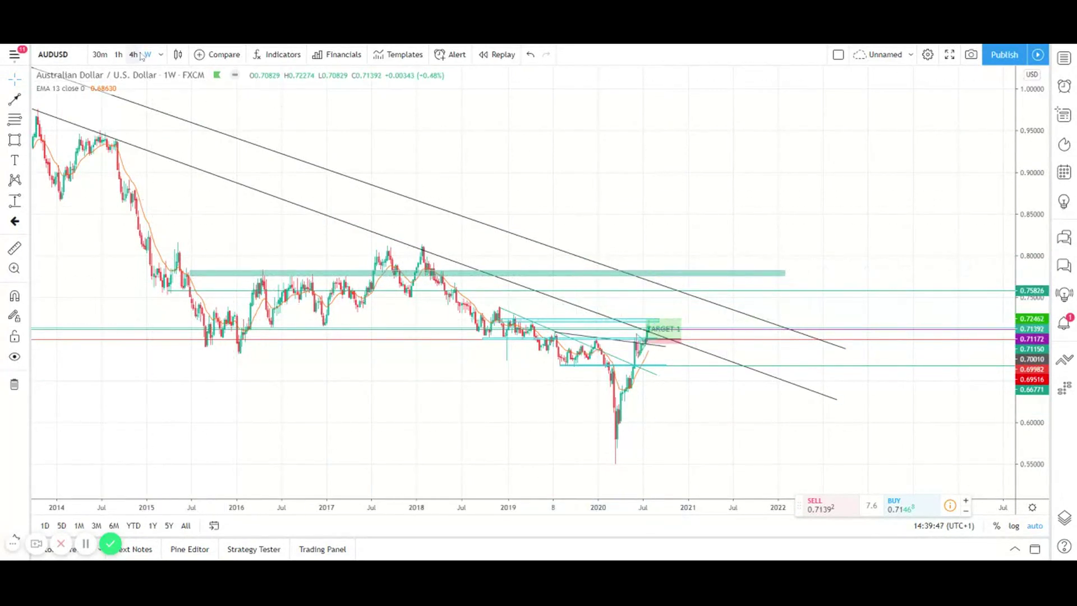
Step: Switch AUDUSD to the 4-hour timeframe and examine the rally and triangle breakout against the earlier support and resistance zones
click(136, 54)
scroll(577, 284, down, 3)
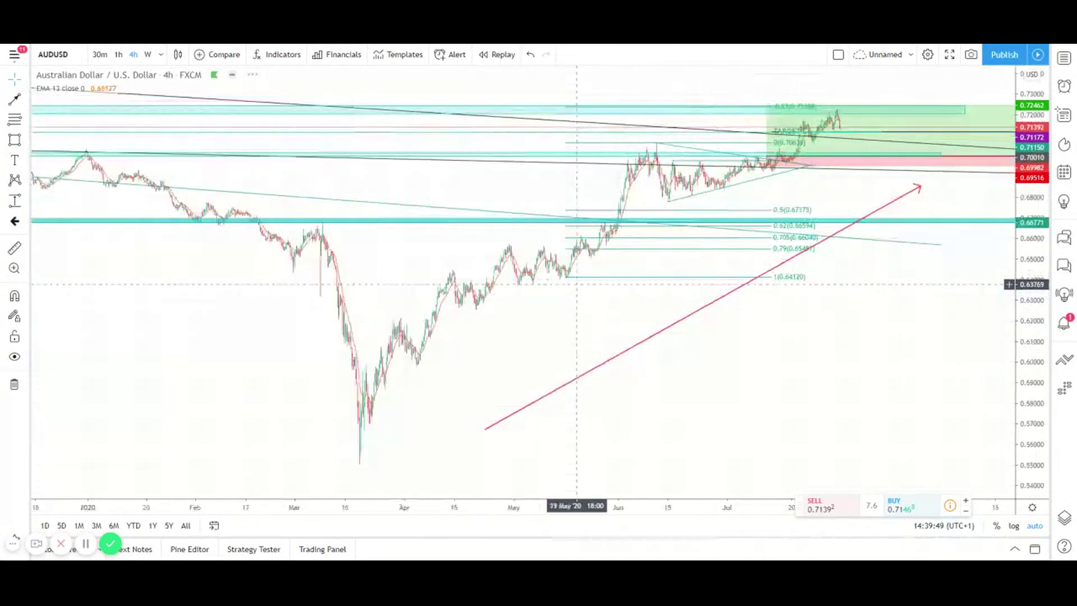
scroll(576, 284, up, 4)
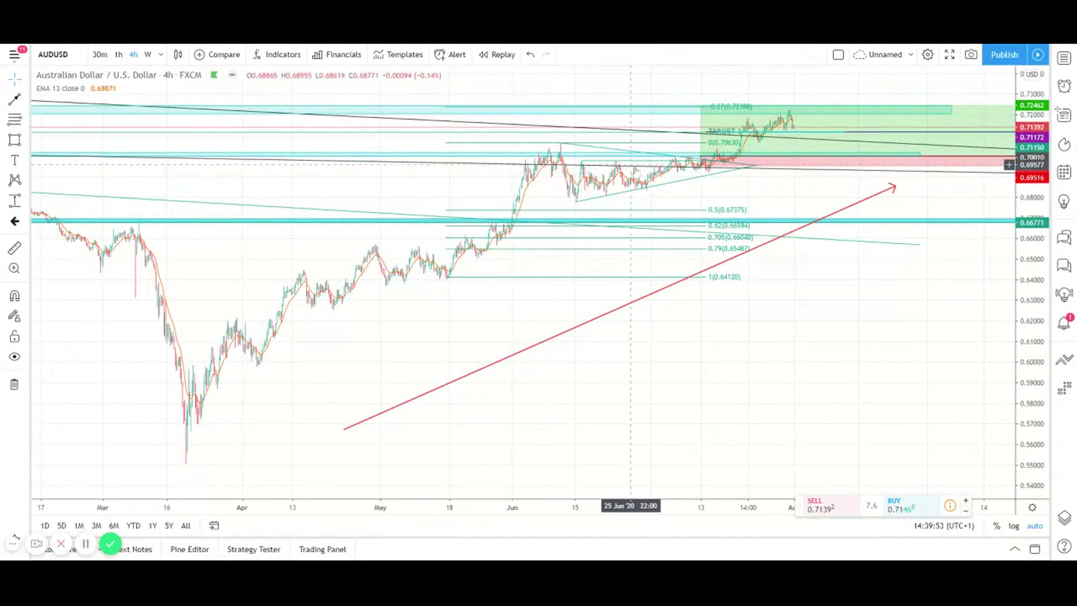
scroll(634, 171, down, 5)
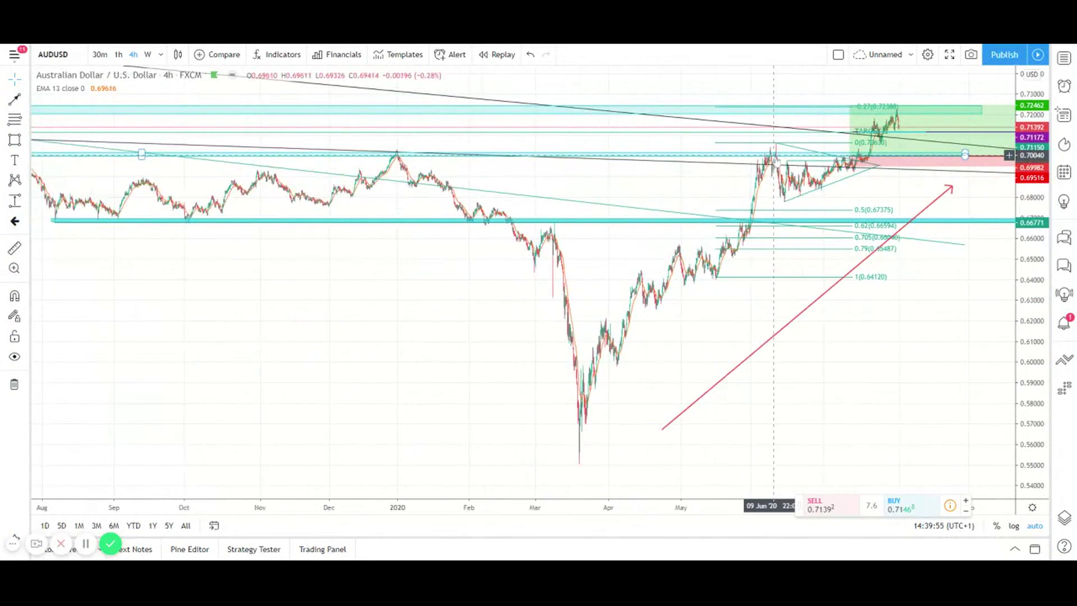
scroll(776, 161, down, 4)
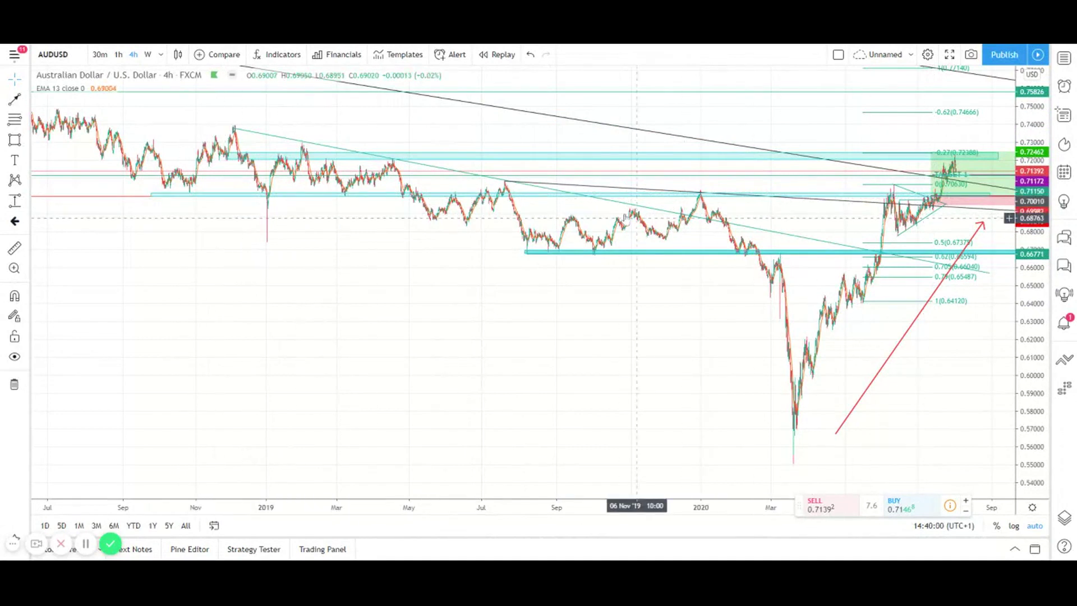
Step: Check AUDUSD's long falling trendlines on the weekly timeframe and return the chart to 4-hour
click(147, 55)
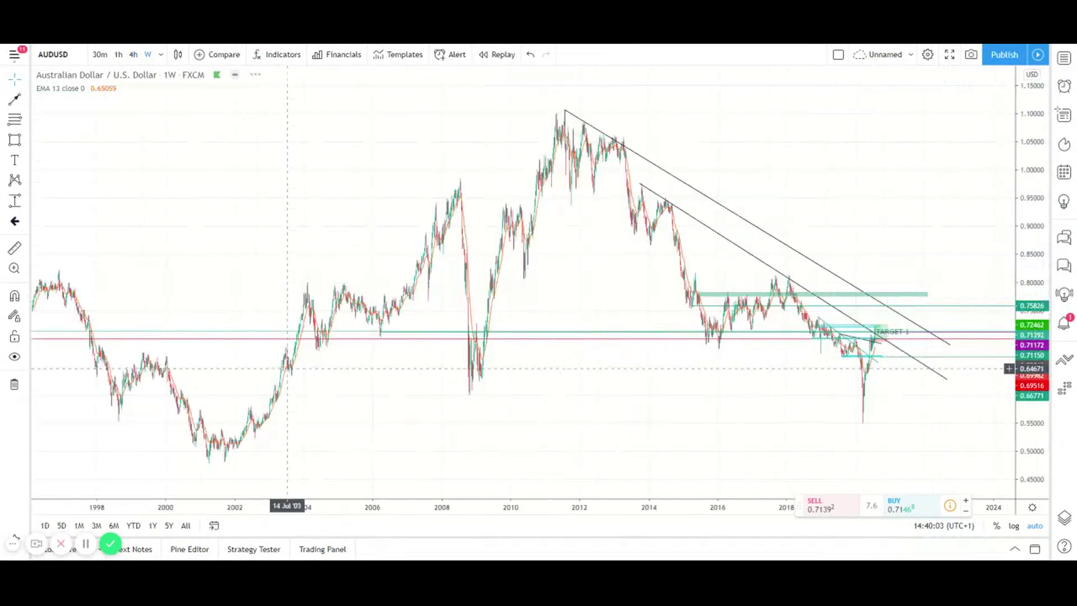
scroll(287, 368, up, 5)
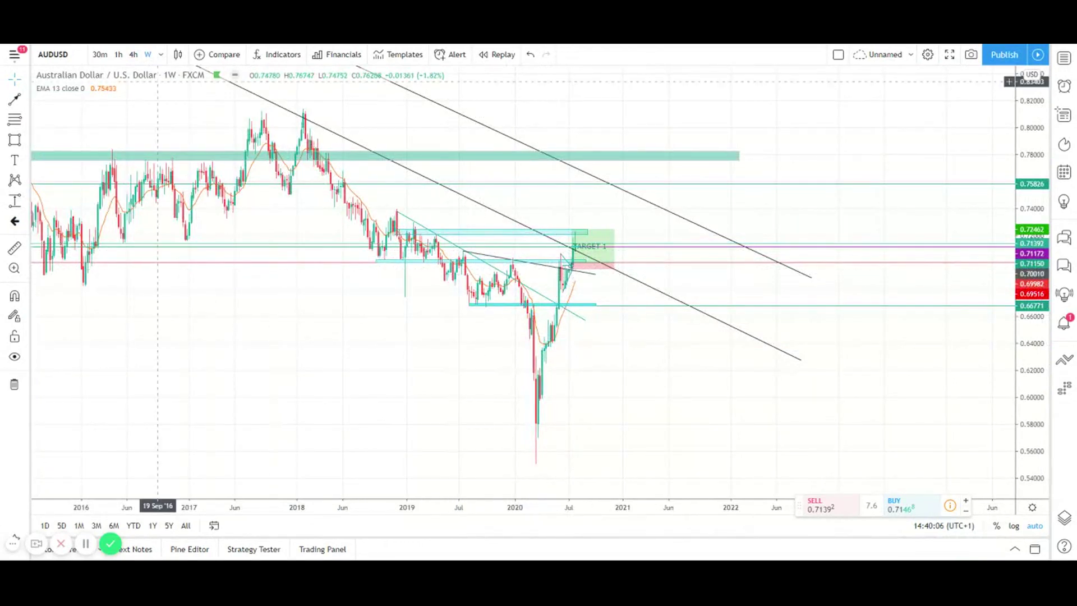
click(134, 55)
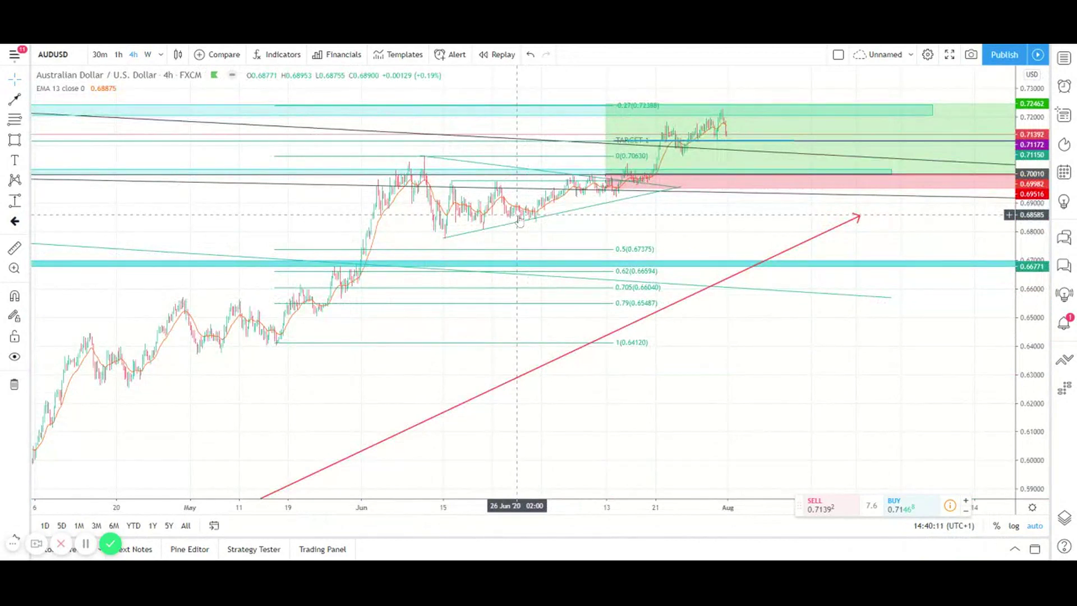
Step: Open the watchlist and load the GBPUSD chart
click(1065, 55)
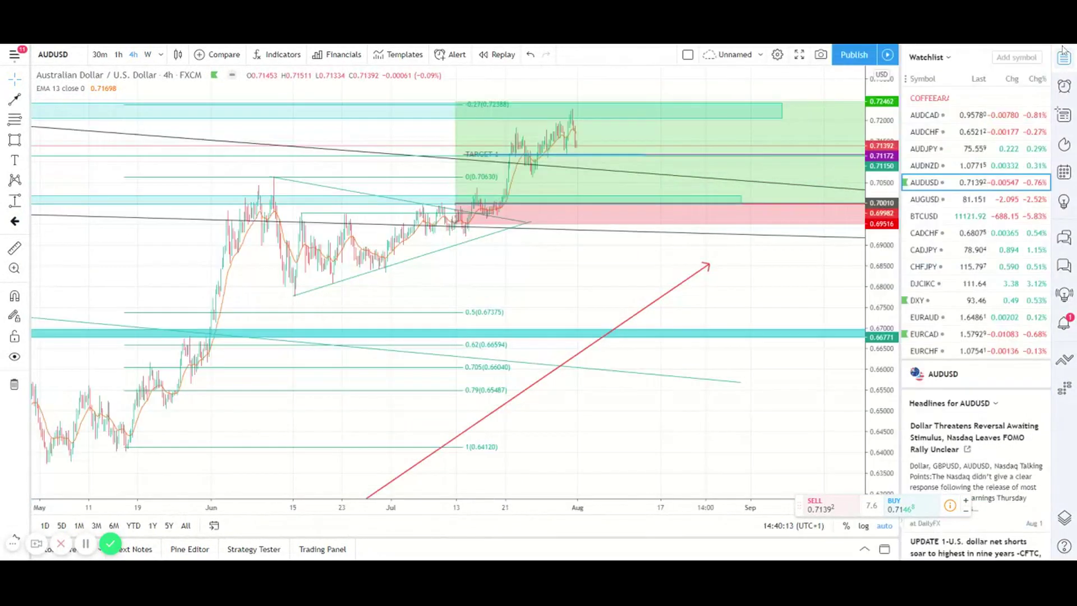
scroll(955, 236, down, 3)
scroll(956, 236, down, 5)
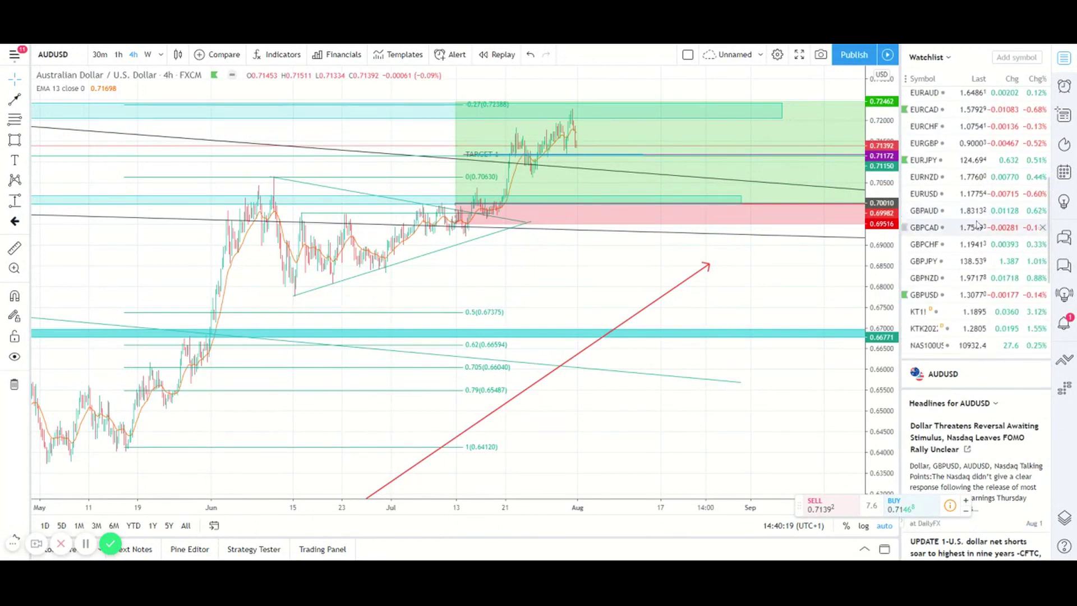
click(926, 296)
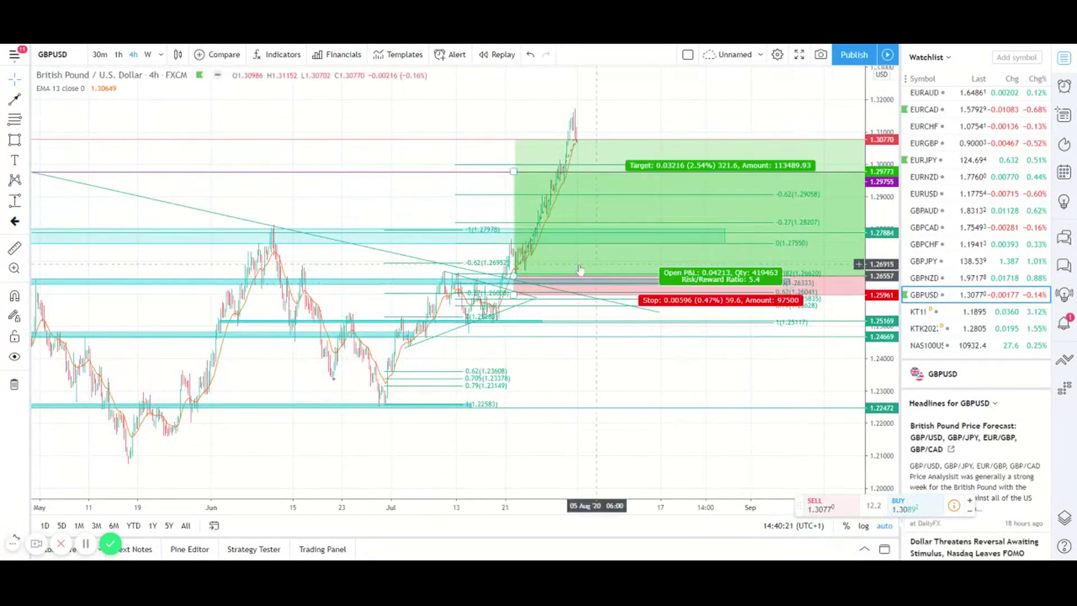
Step: Examine the GBPUSD triangle breakout and long position against the falling trendline, Fibonacci levels and blue zones
scroll(448, 335, up, 1)
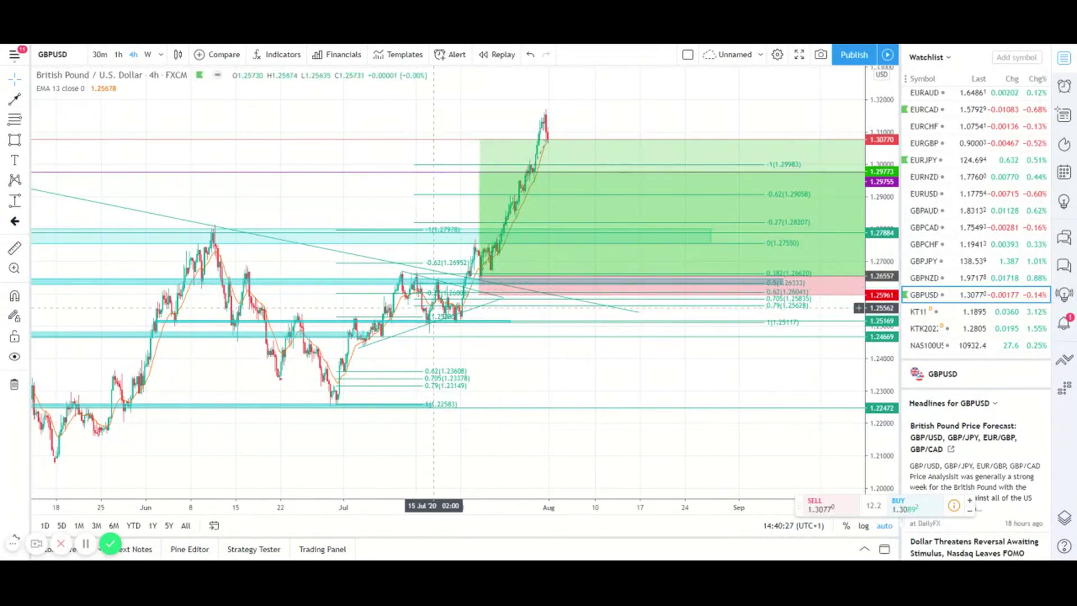
scroll(465, 314, down, 2)
scroll(480, 325, up, 2)
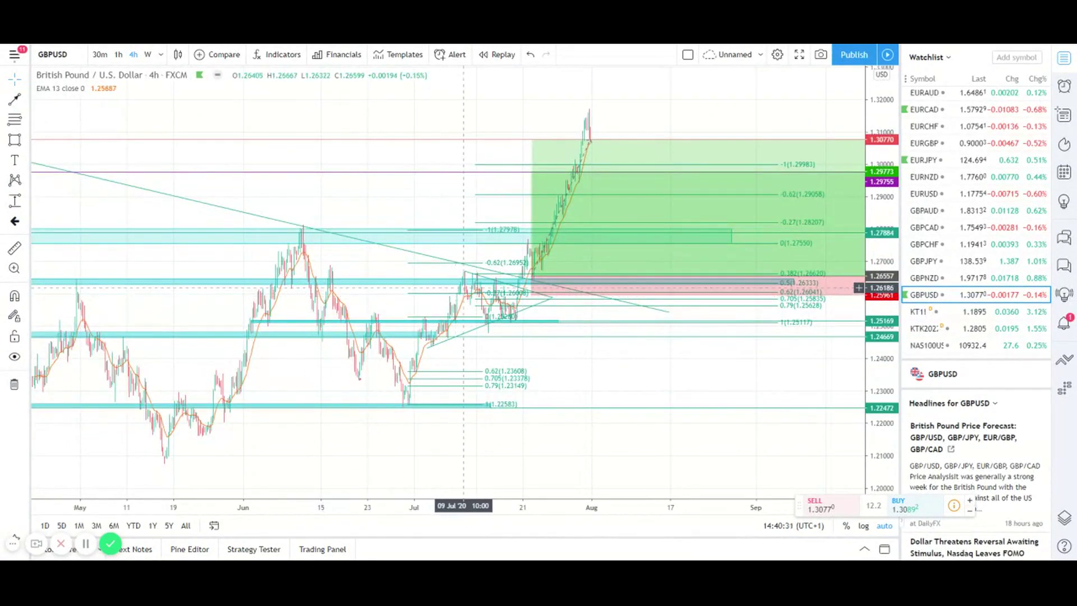
scroll(493, 283, down, 2)
scroll(467, 283, up, 2)
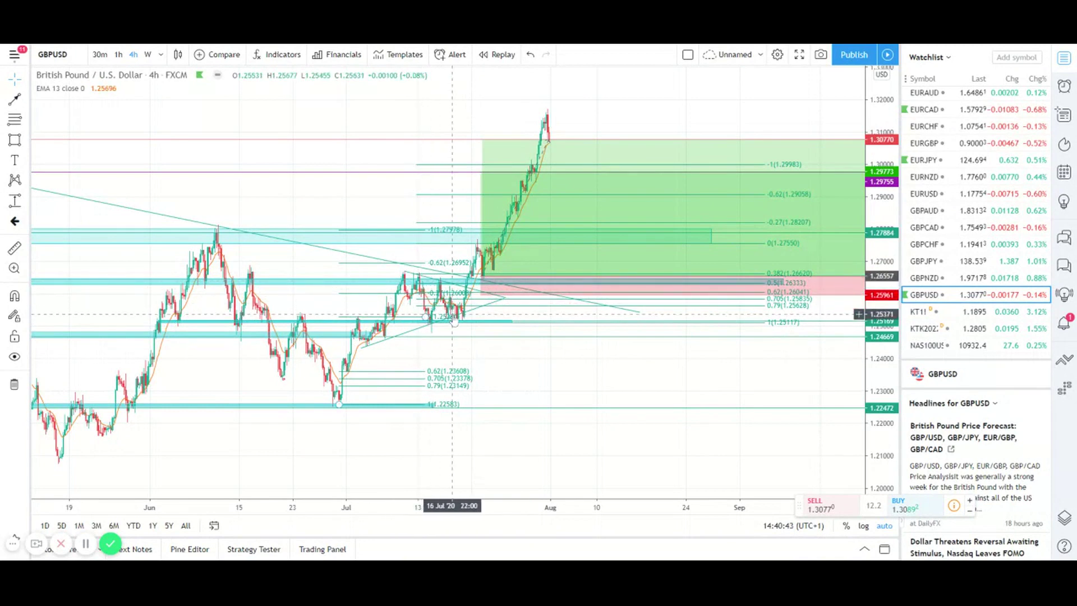
Step: Draw a rising red arrow below GBPUSD's April-to-August price action to illustrate the uptrend, and delete it
scroll(453, 318, down, 5)
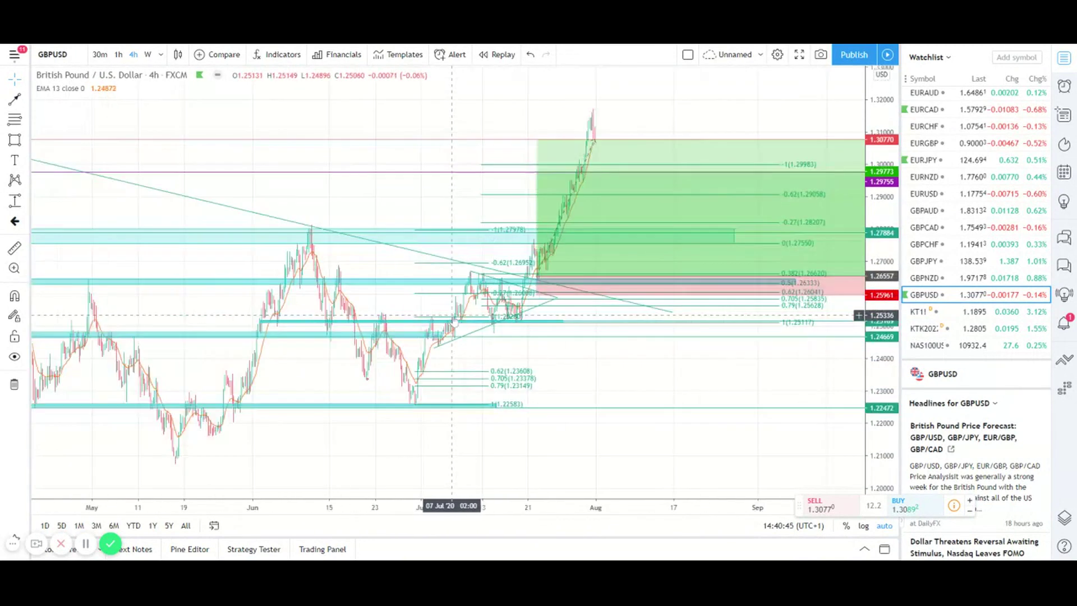
click(14, 99)
click(345, 439)
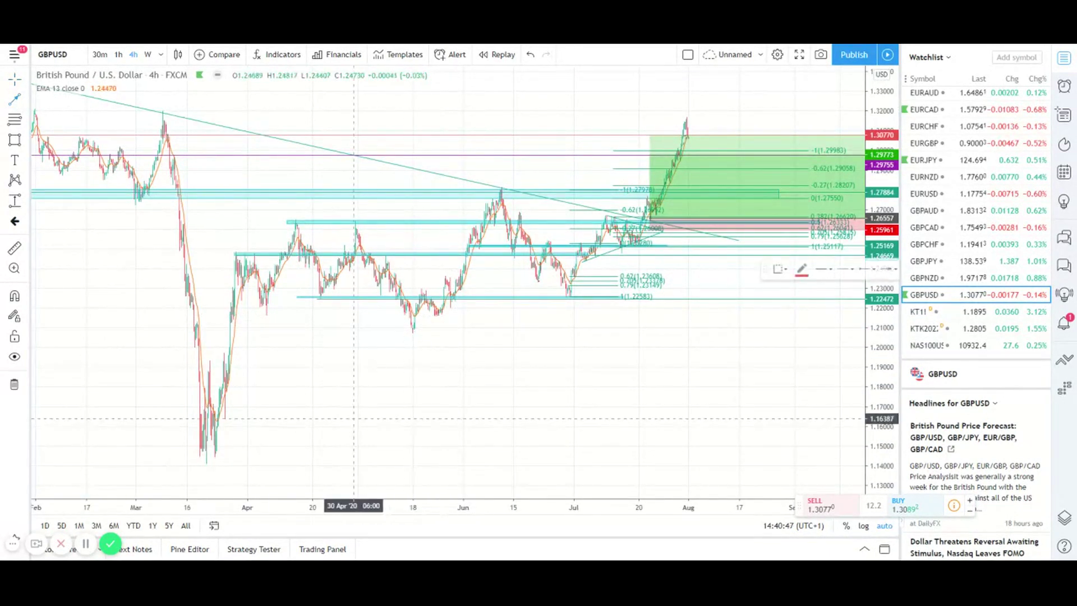
click(737, 272)
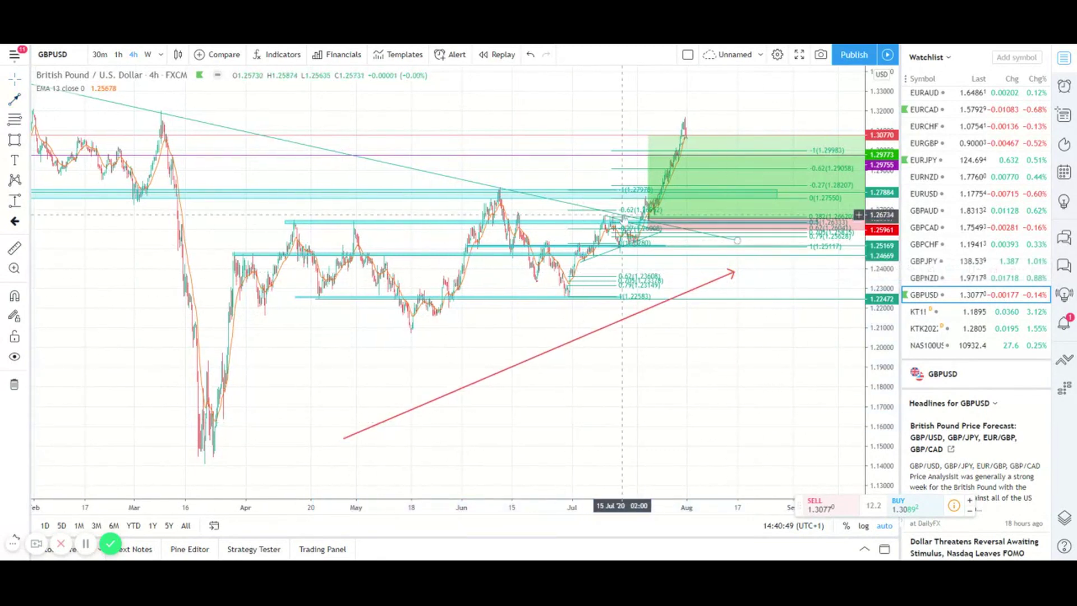
scroll(613, 237, up, 2)
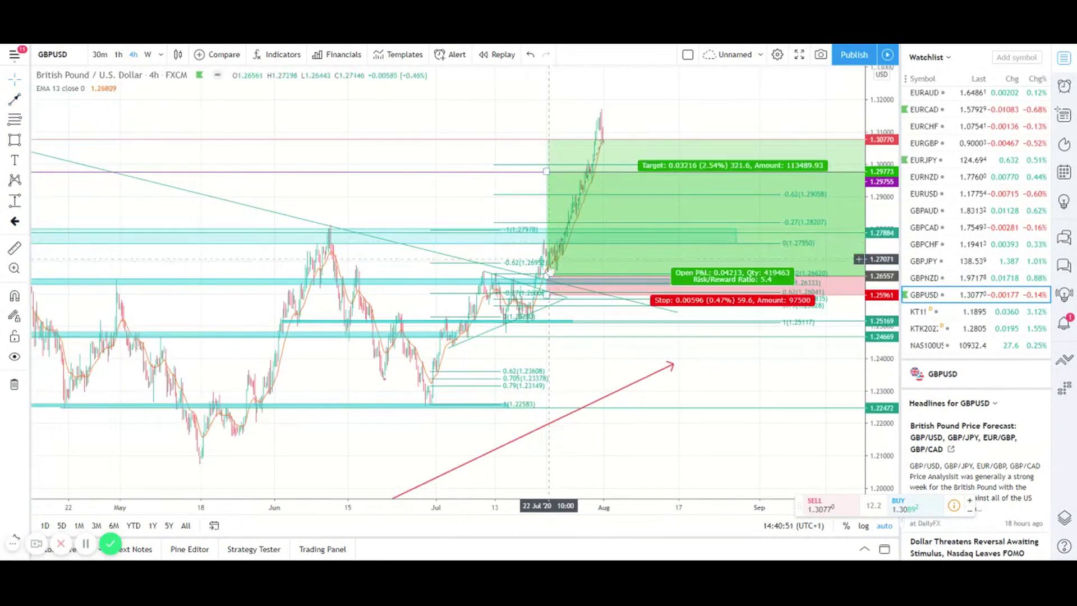
scroll(617, 241, up, 2)
click(674, 365)
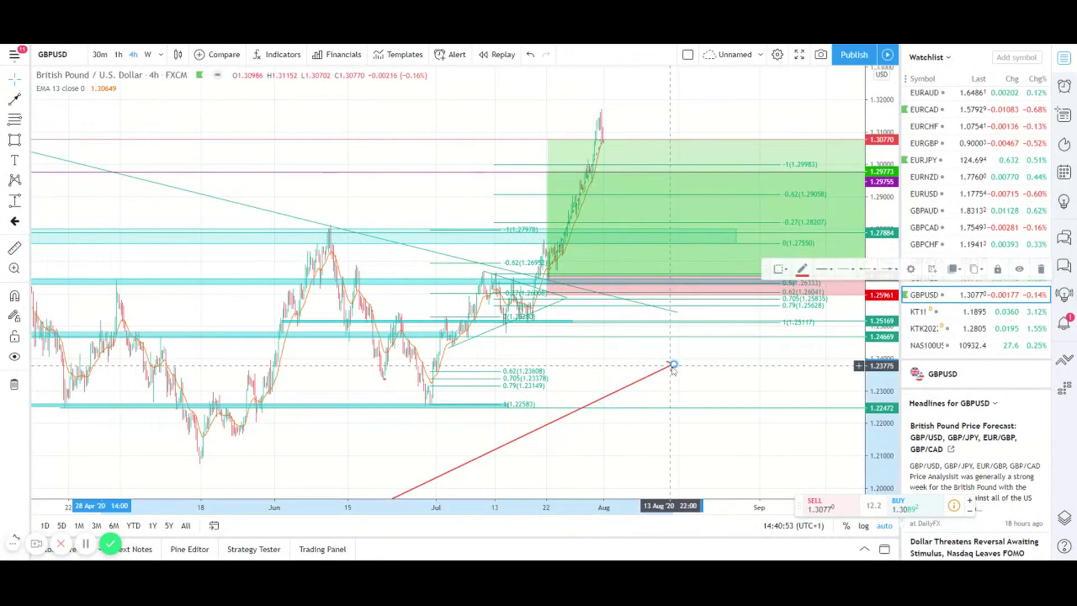
key(Delete)
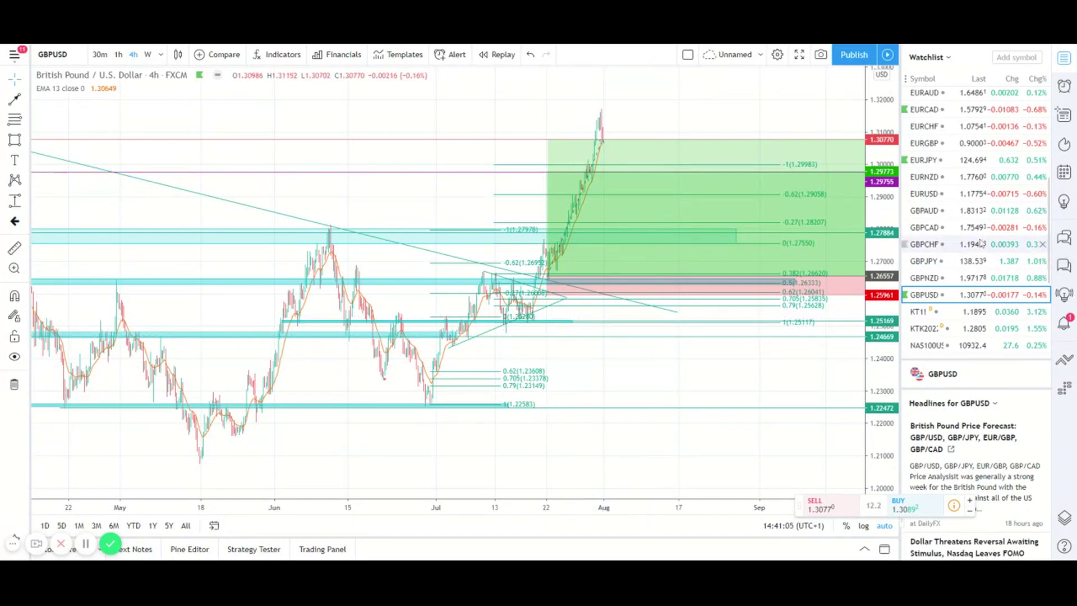
Step: Look through the watchlist for the other flagged instruments and close the list
scroll(979, 242, down, 5)
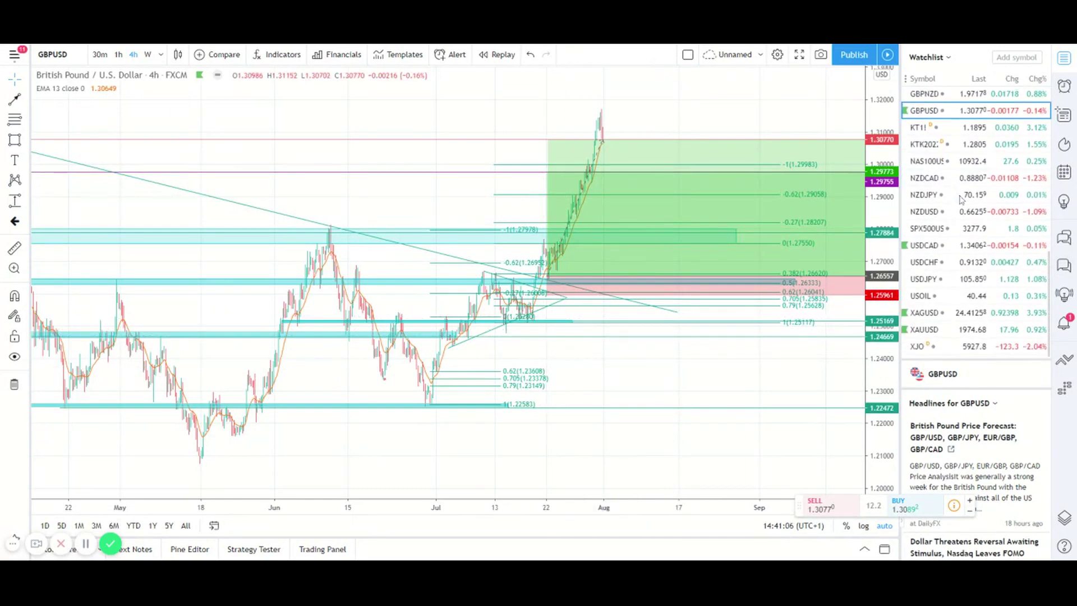
scroll(958, 264, up, 8)
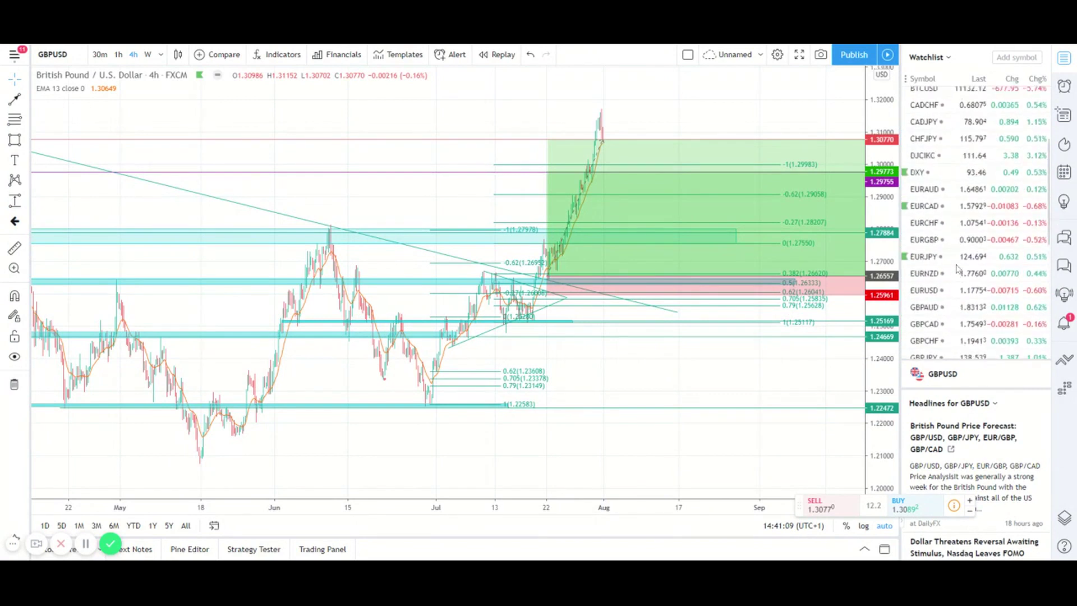
scroll(957, 264, up, 4)
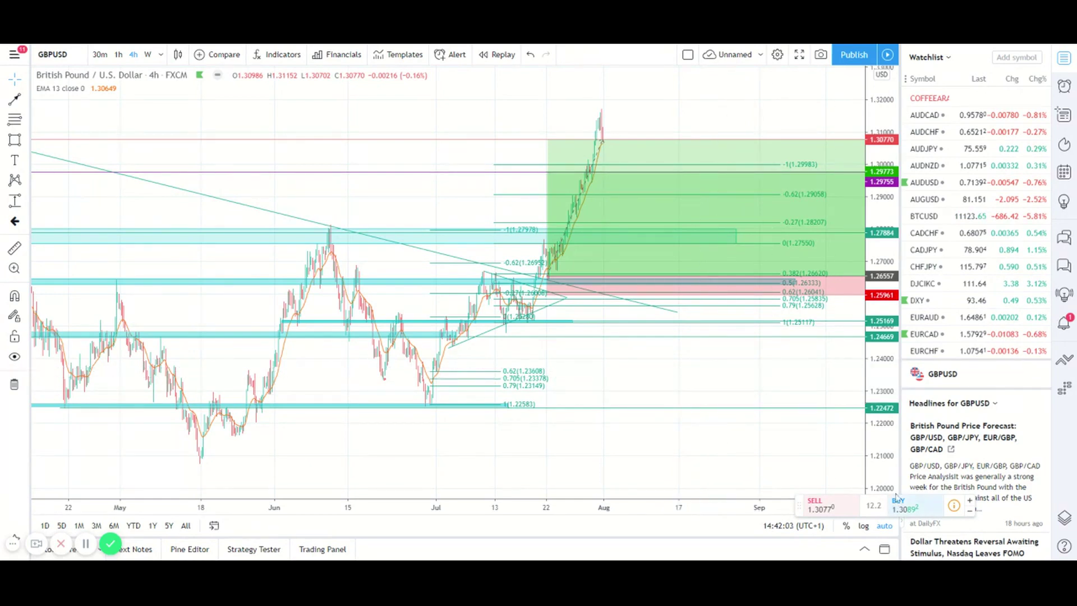
click(1064, 57)
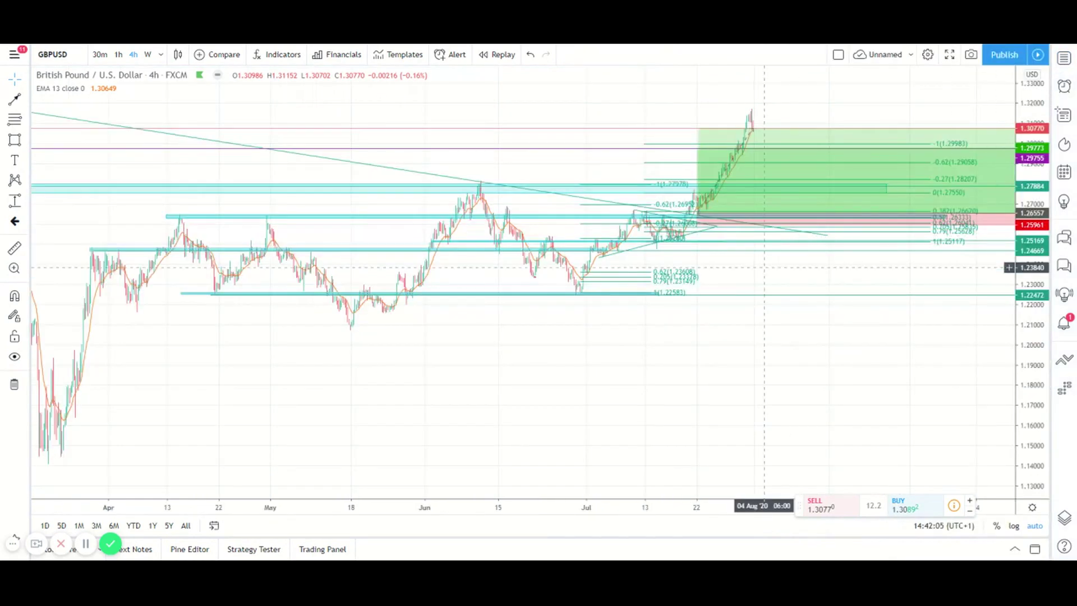
Step: Review the GBPUSD 4-hour rally from the June low through the triangle breakout to the long position's target
scroll(730, 326, up, 3)
scroll(700, 326, up, 2)
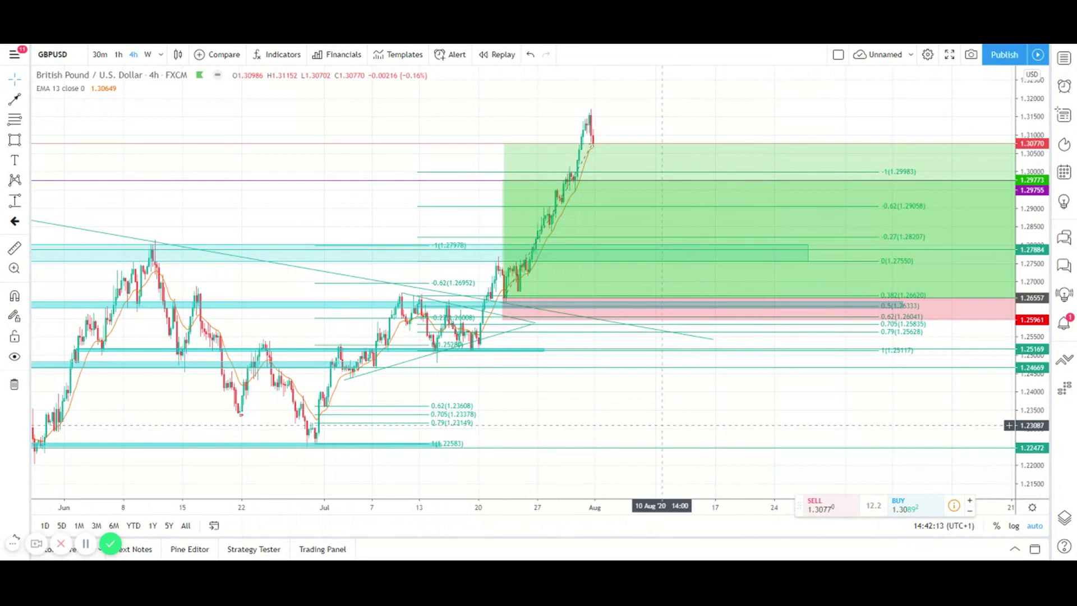
scroll(561, 418, down, 2)
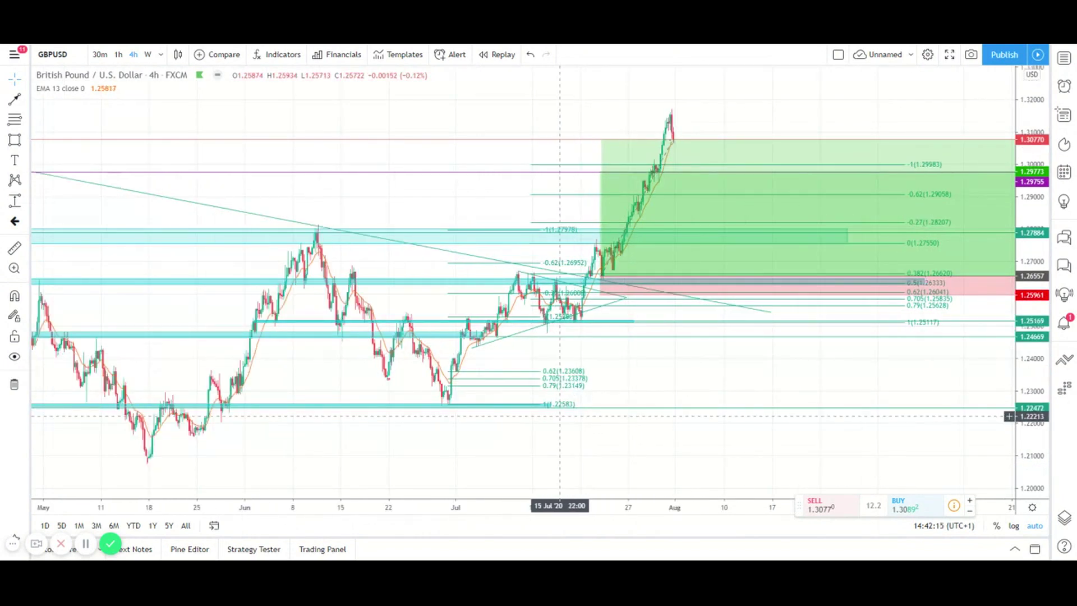